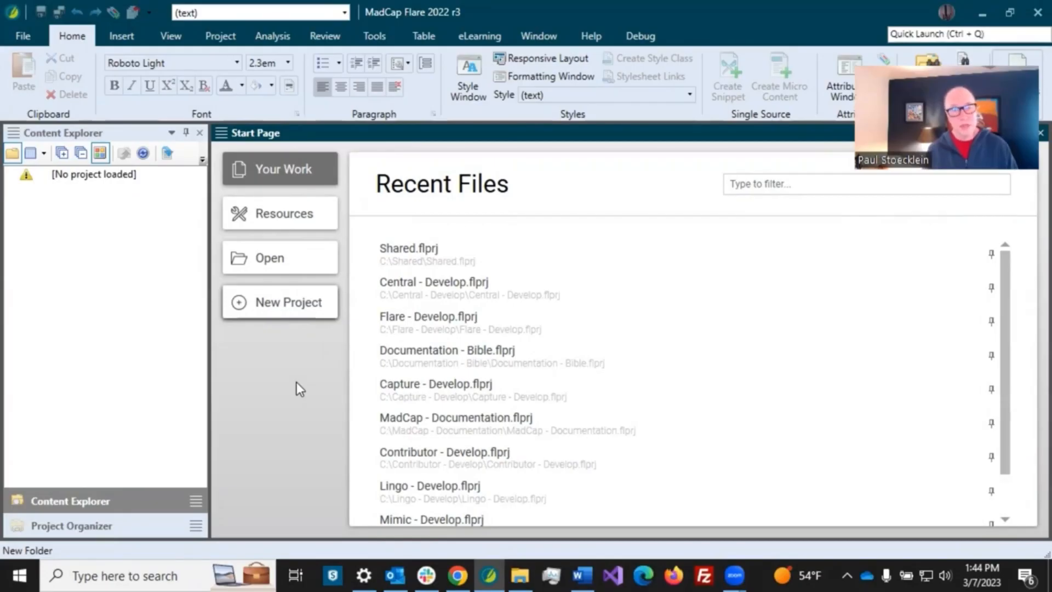
Step: Start a new project named My-Cool-Project, keeping the default project folder and English (United States), and continue to the template selection
click(283, 317)
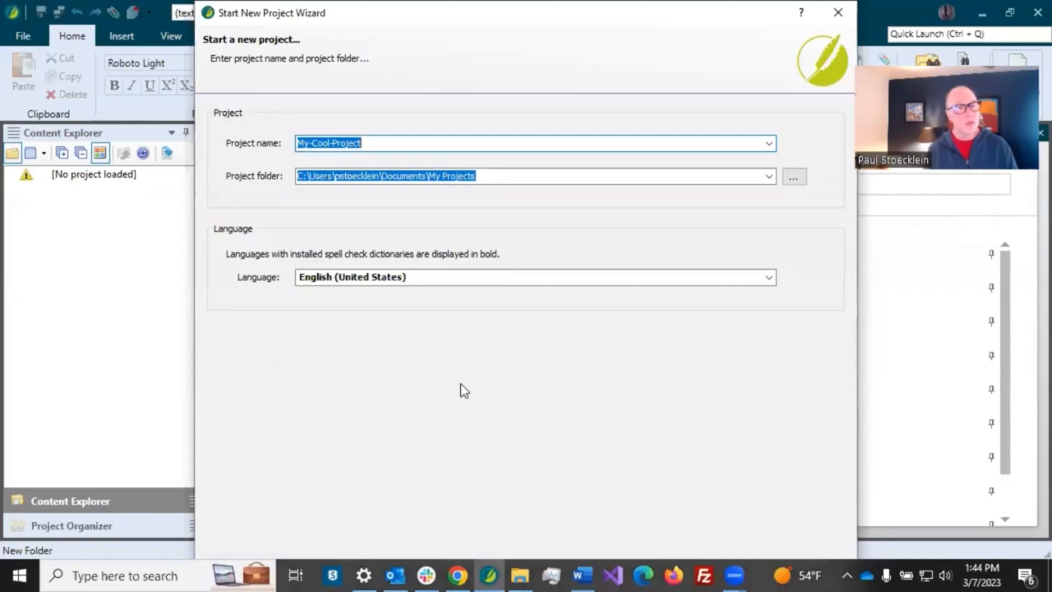
click(370, 144)
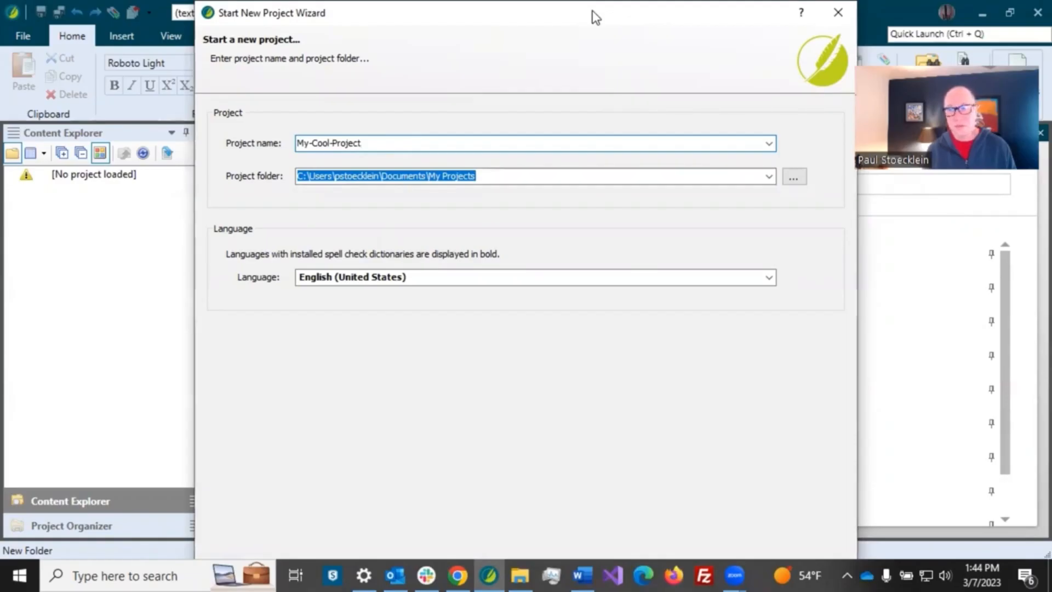
drag(596, 17, 1051, 17)
key(Return)
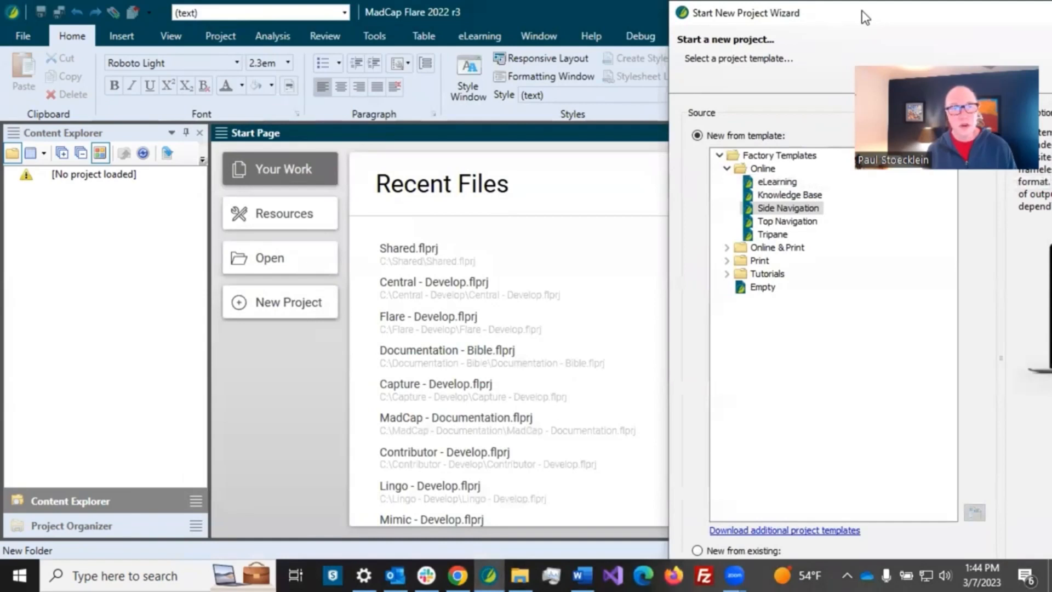
drag(866, 18, 348, 25)
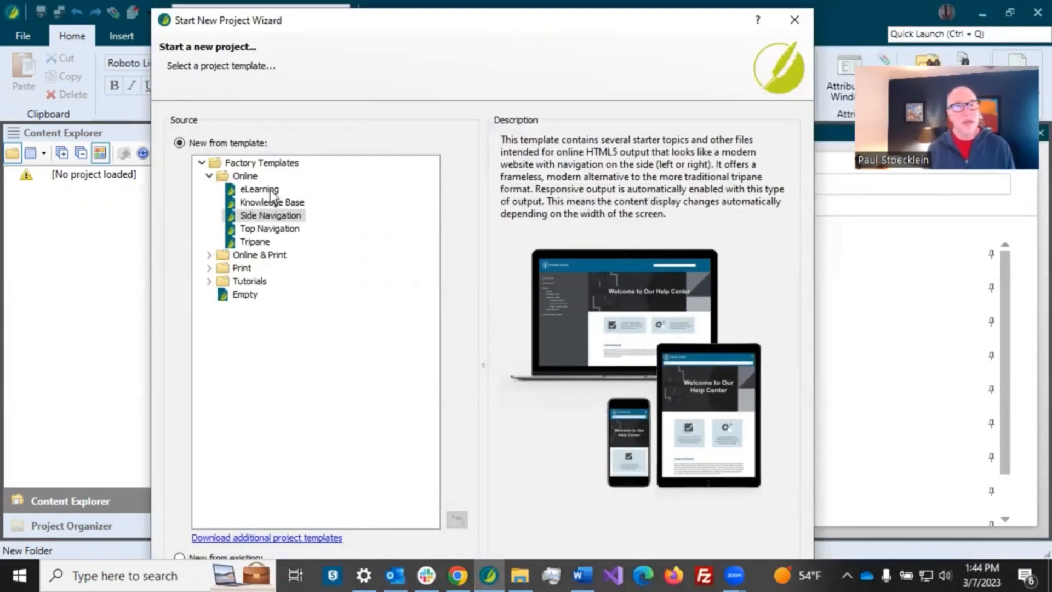
Step: Review the factory template categories and compare the descriptions and previews of the Online & Print templates
click(210, 175)
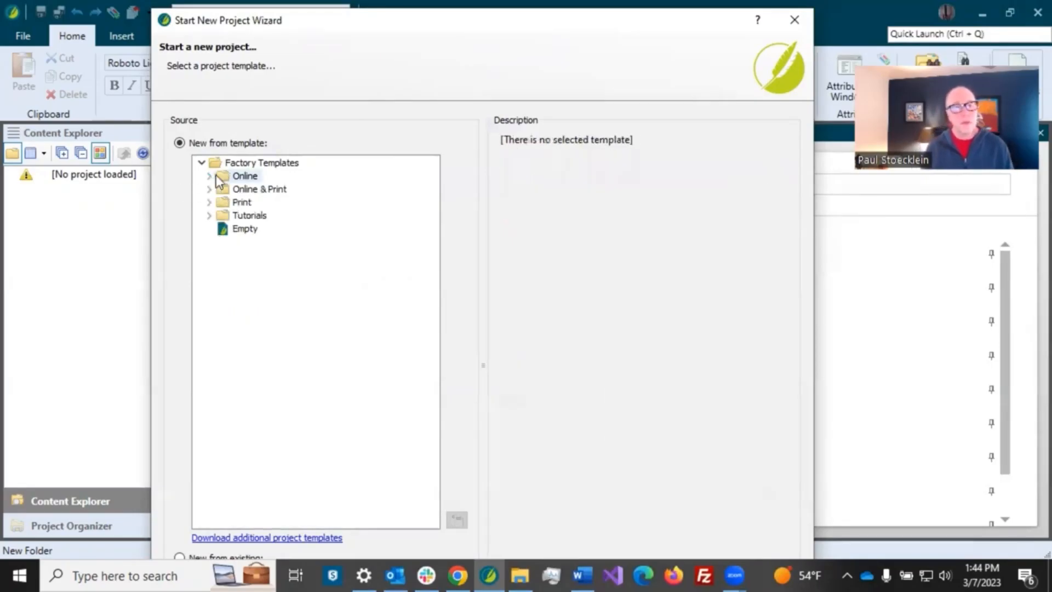
click(255, 190)
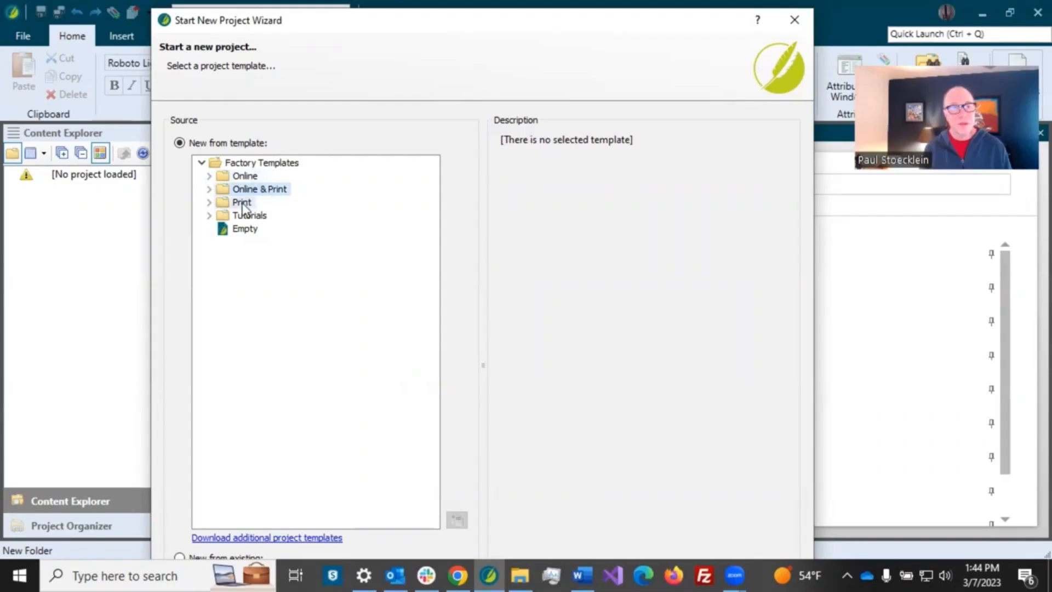
click(242, 204)
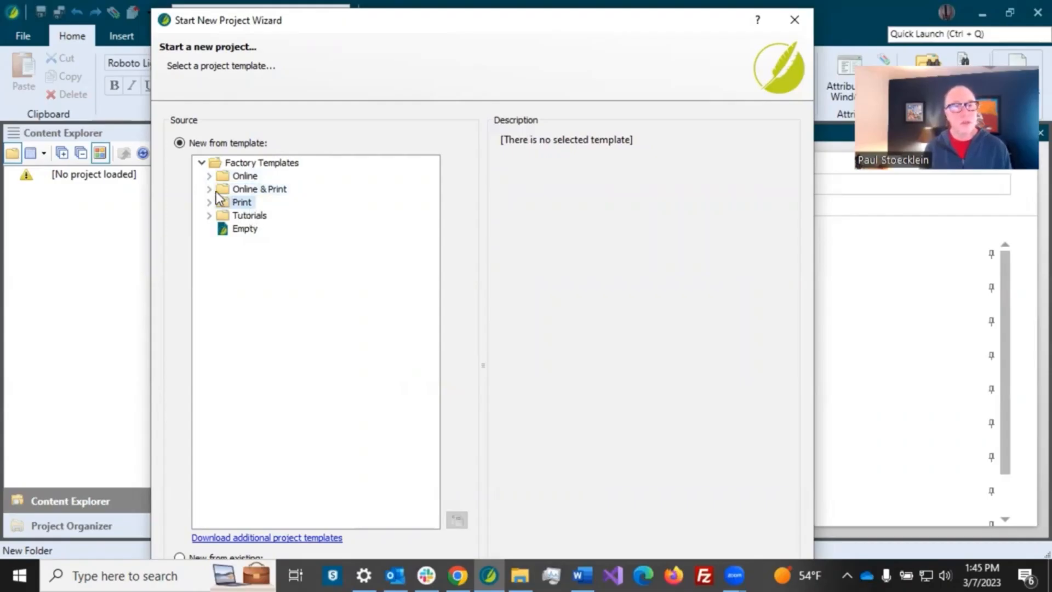
click(209, 189)
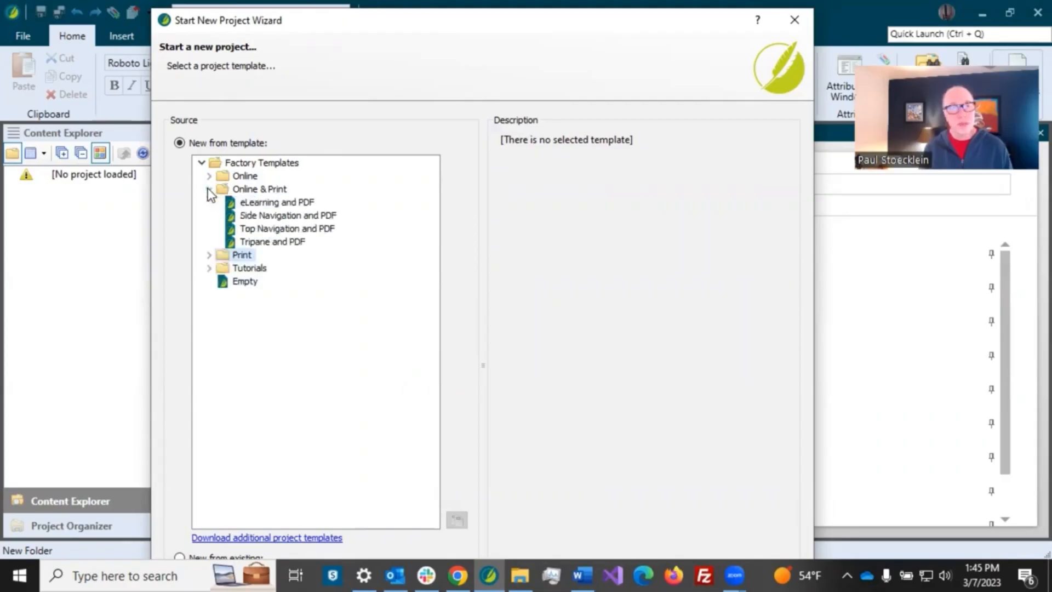
click(264, 190)
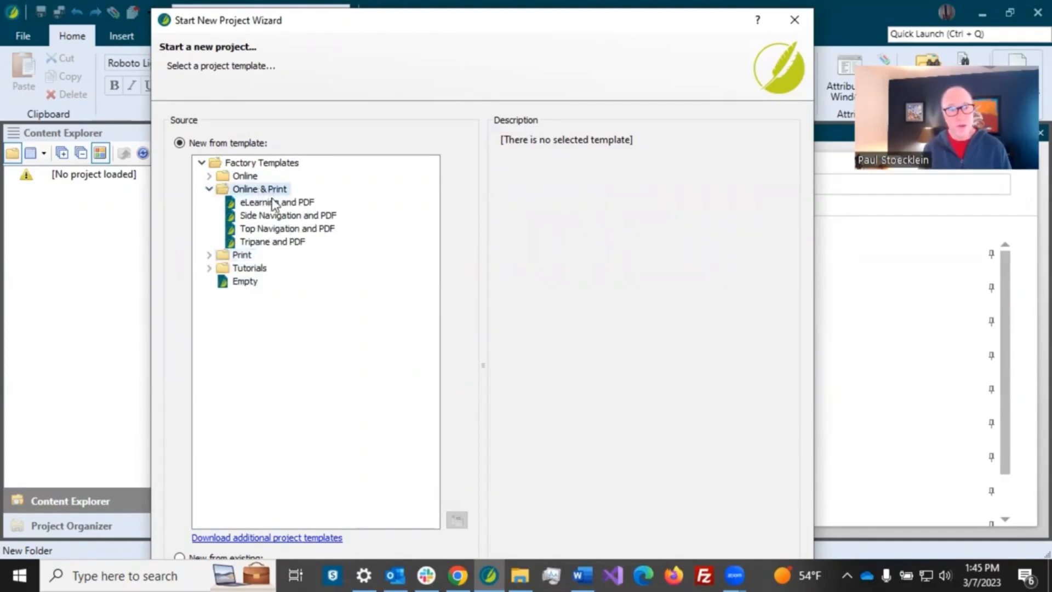
click(307, 203)
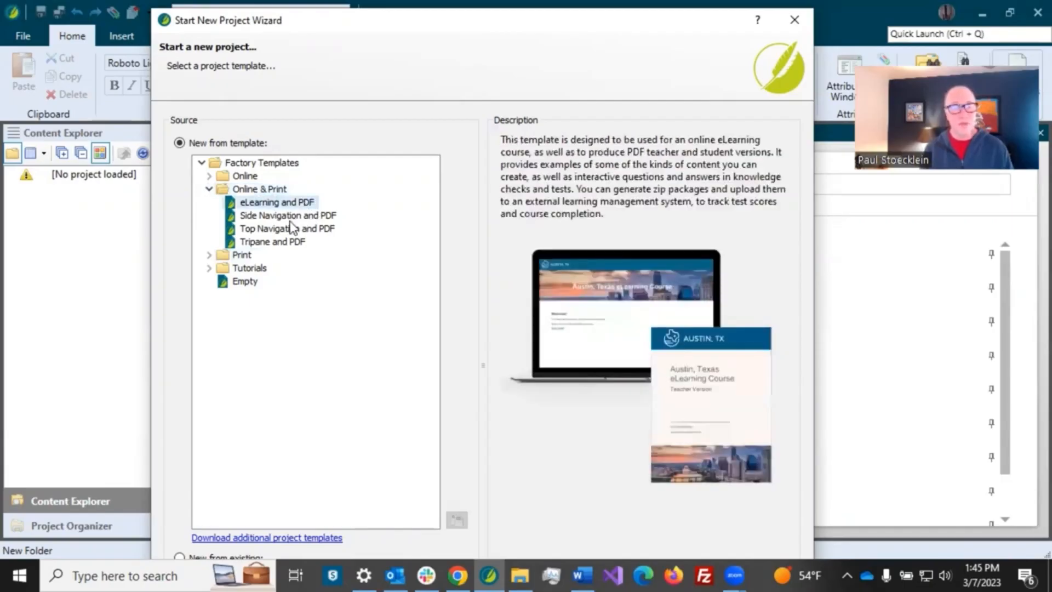
click(292, 217)
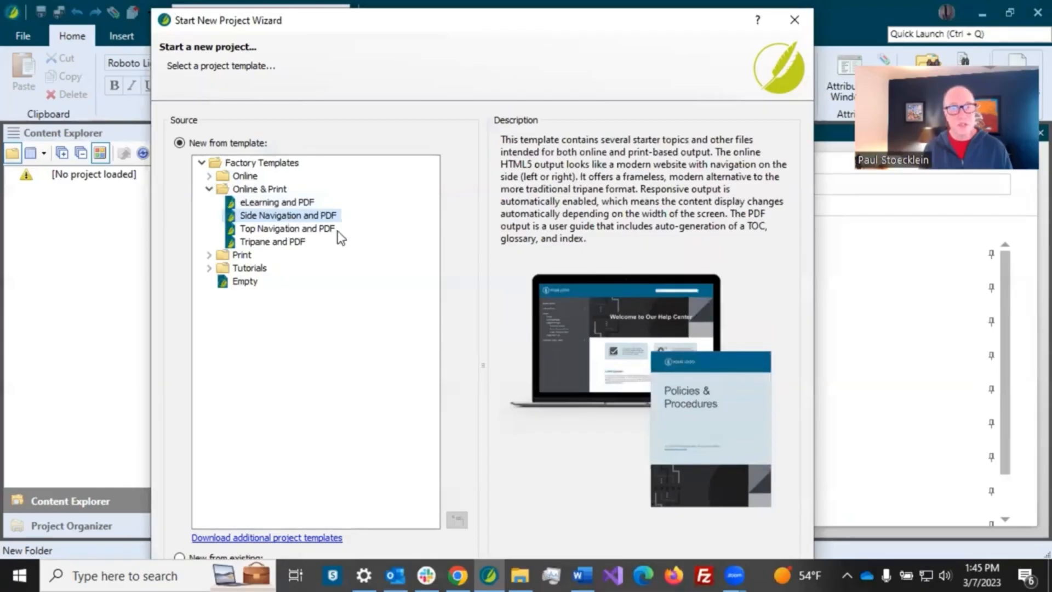
click(301, 230)
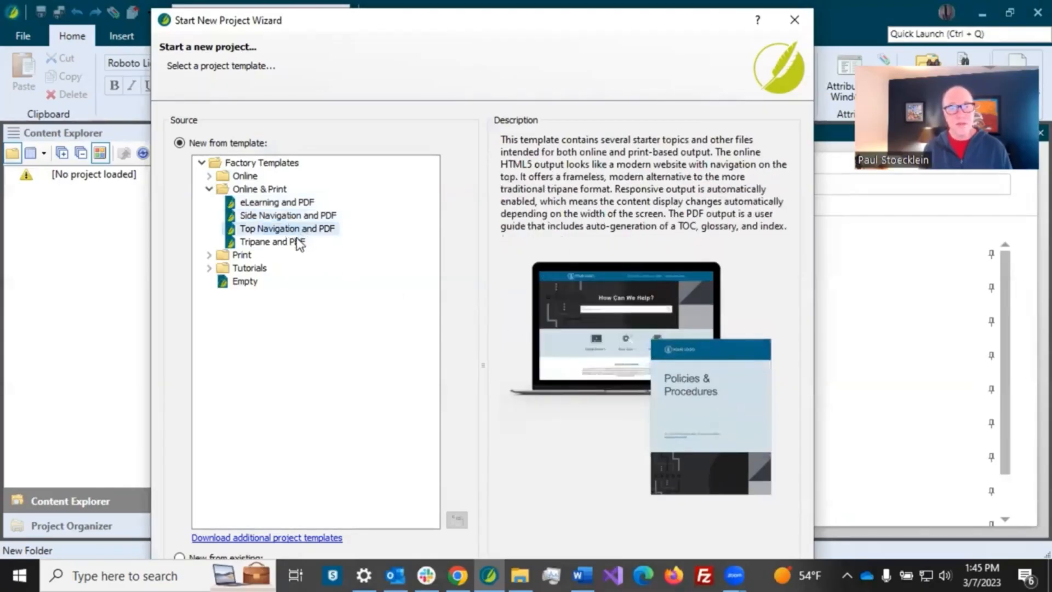
click(291, 247)
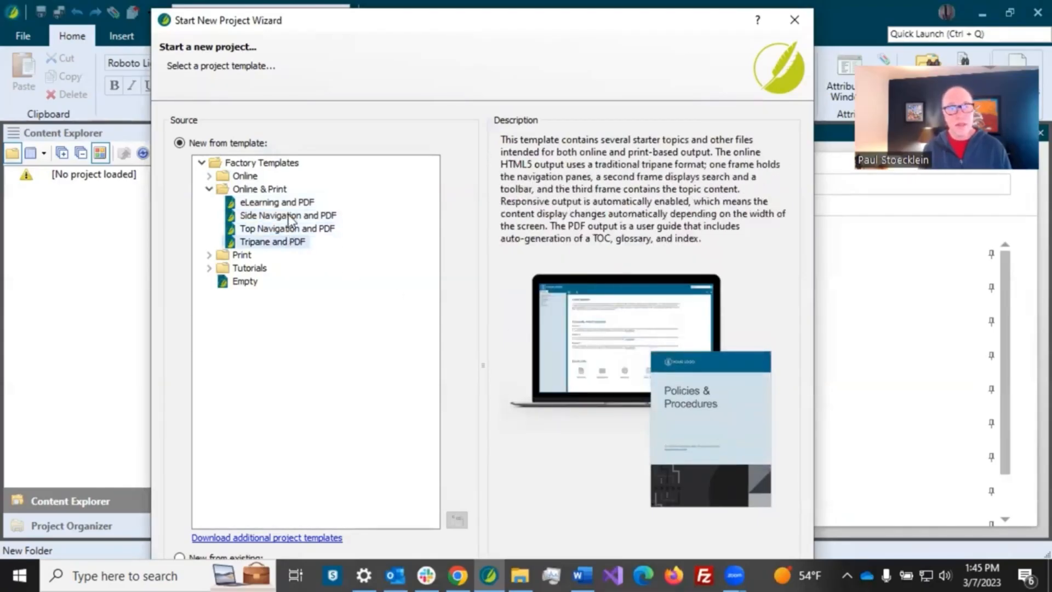
click(296, 219)
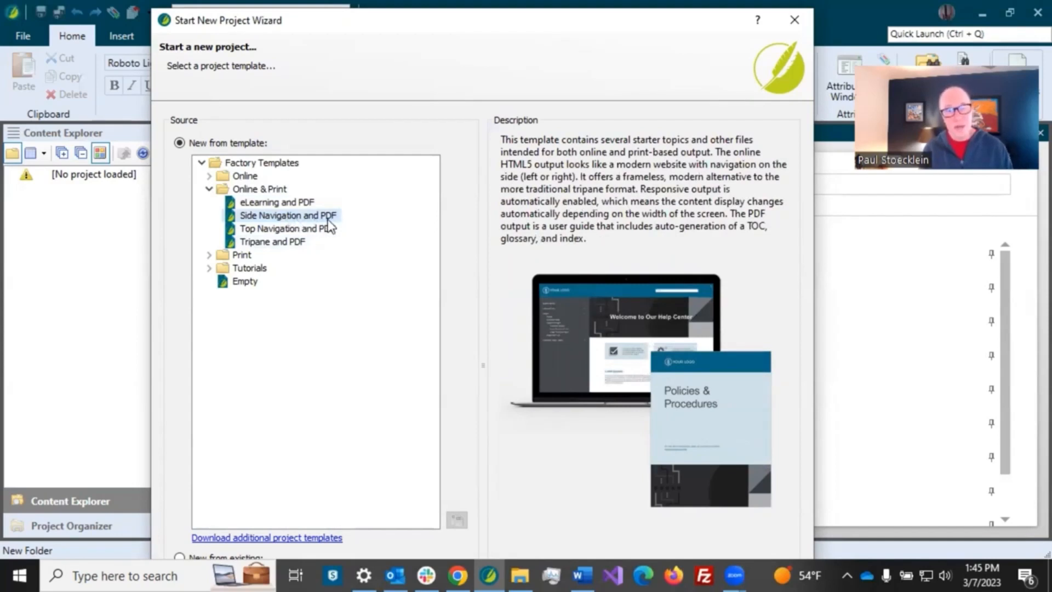
click(295, 229)
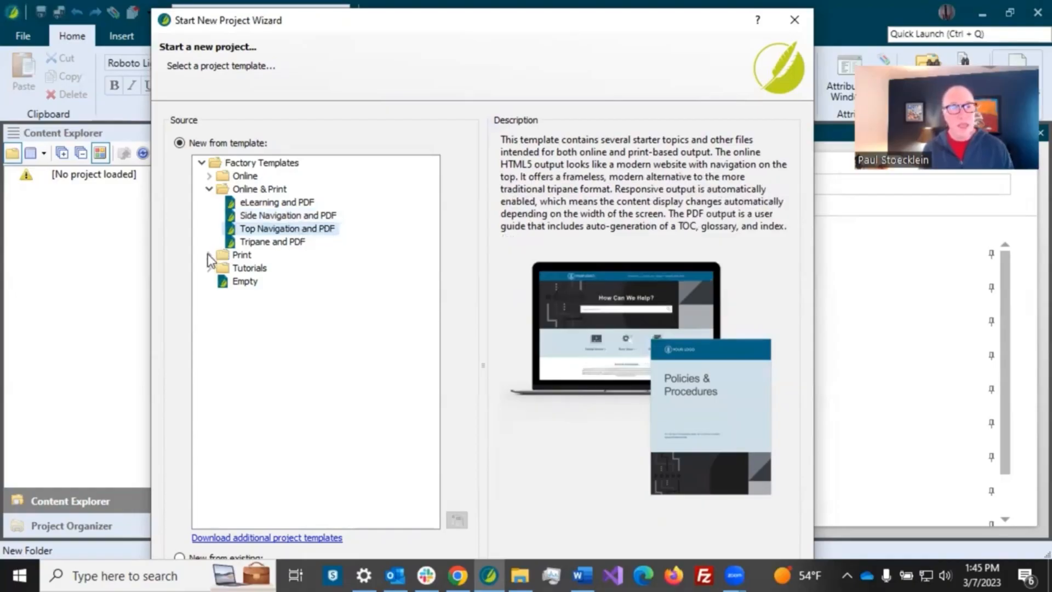
Step: Review the Print templates: Brochure, Policies and Procedures, Product Foldout and User Guide
click(208, 255)
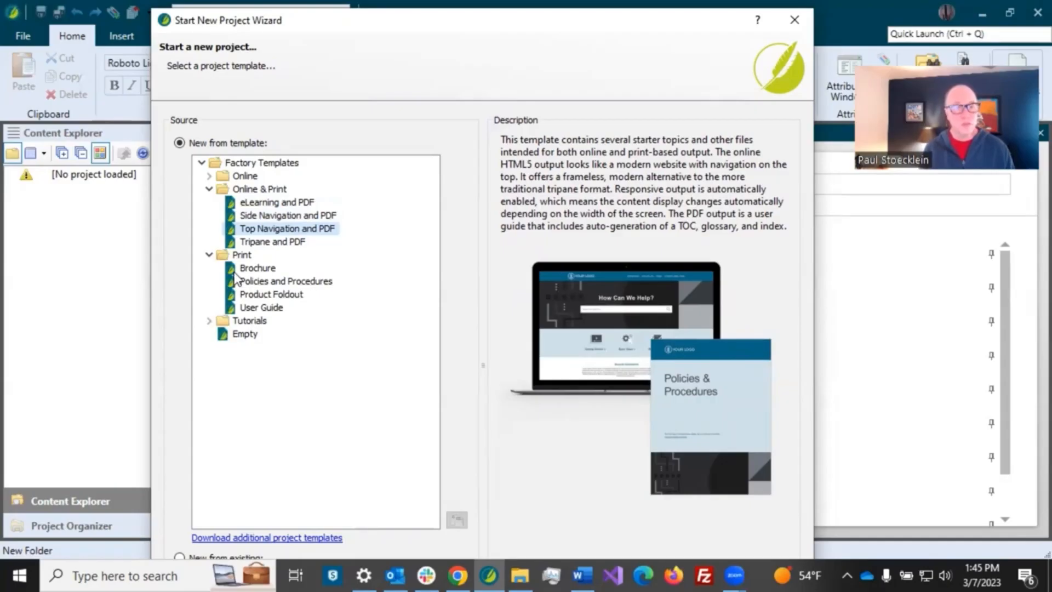
click(251, 269)
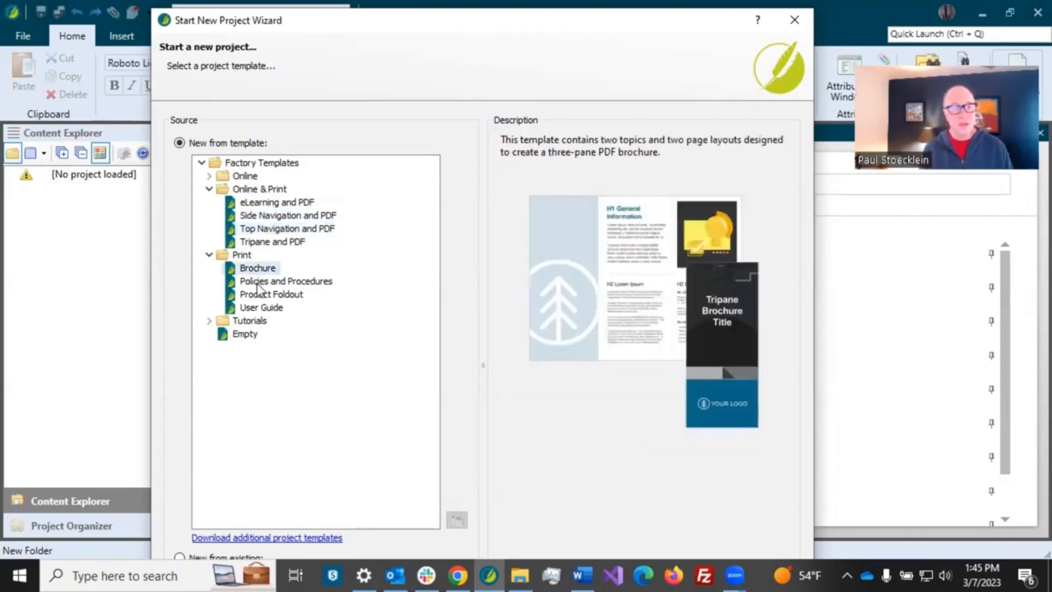
click(259, 282)
click(258, 295)
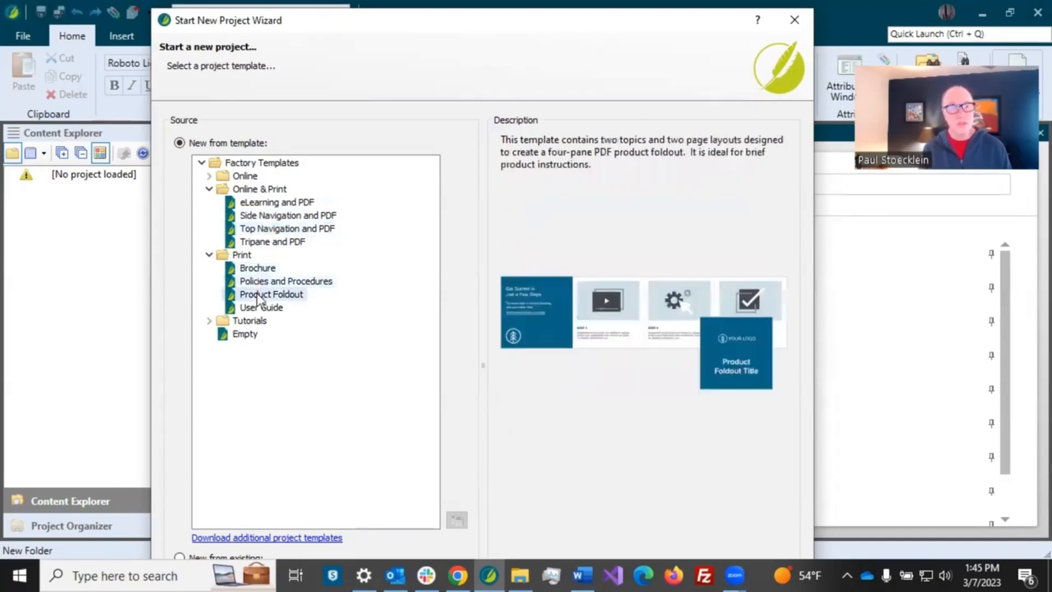
click(267, 307)
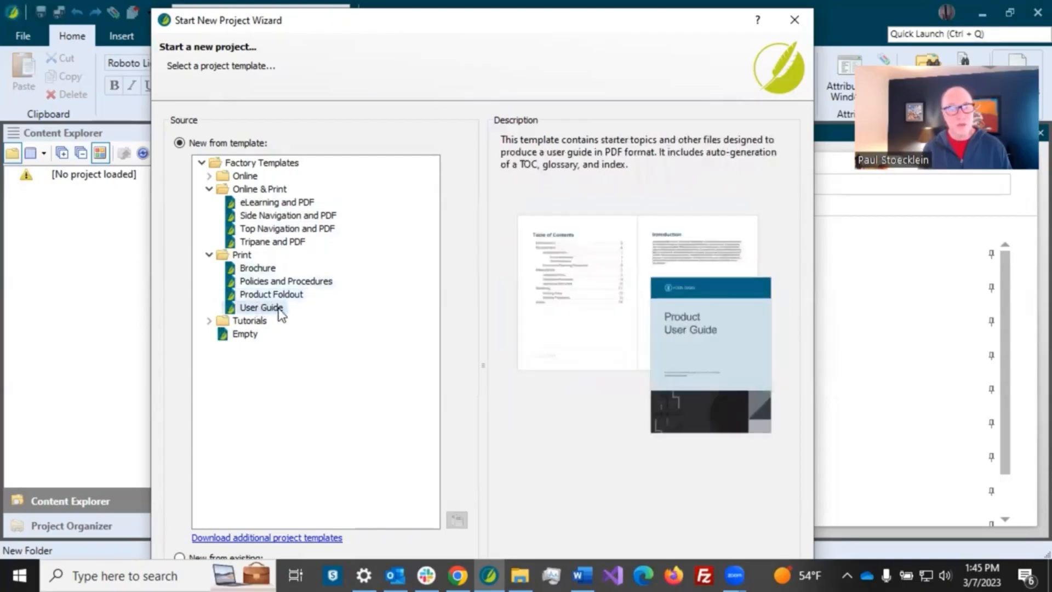
Step: Choose the Side Navigation and PDF template from Online & Print and create the project with it
click(295, 206)
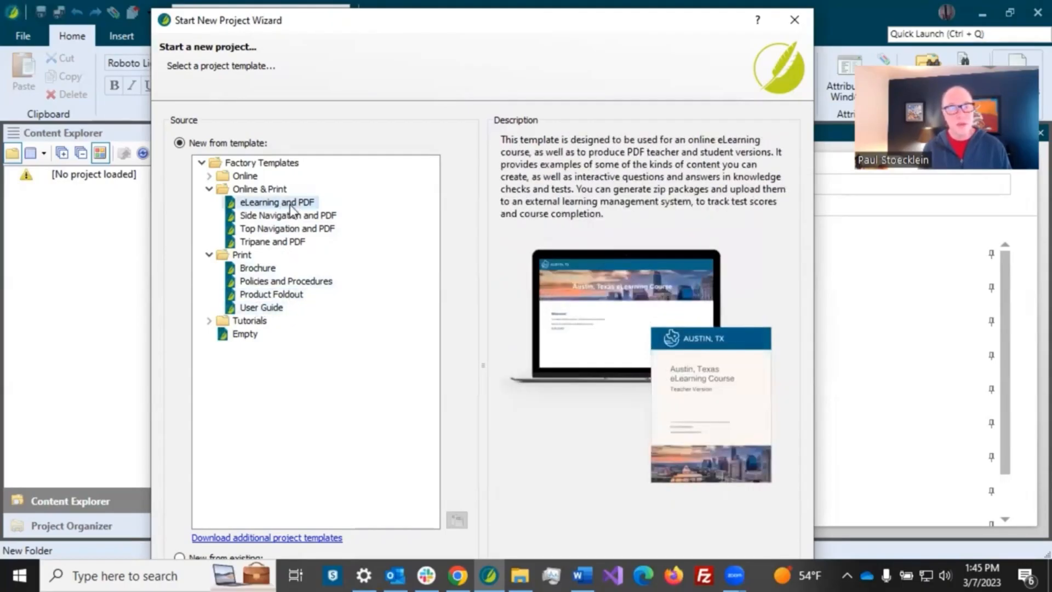
click(295, 217)
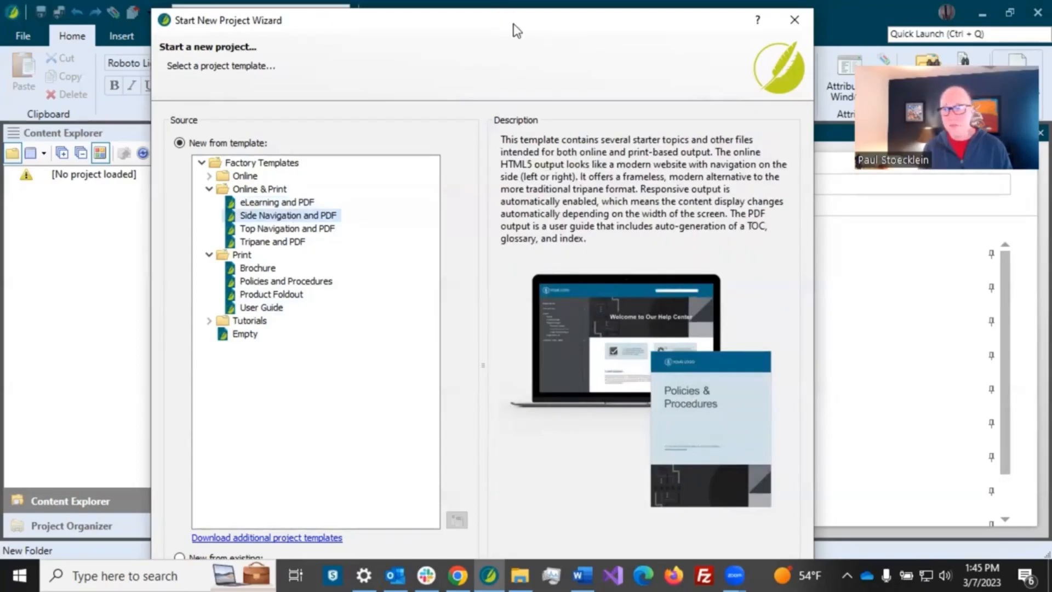
drag(512, 28, 1051, 51)
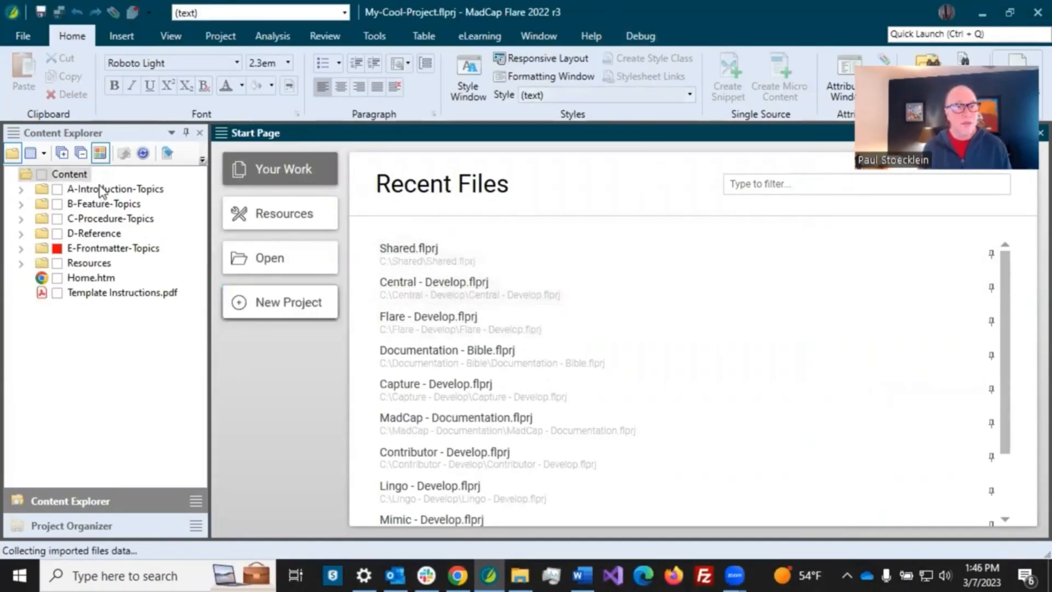
Step: Examine the new project's structure by expanding the A-Introduction-Topics content folder and the project's Targets and Skins folders
click(117, 189)
click(21, 189)
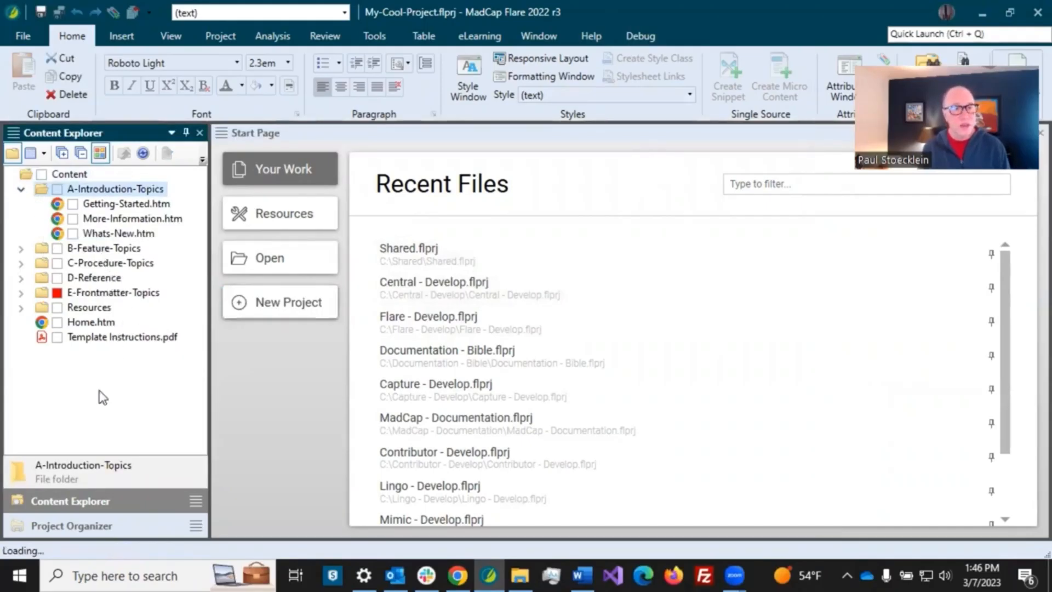
click(102, 526)
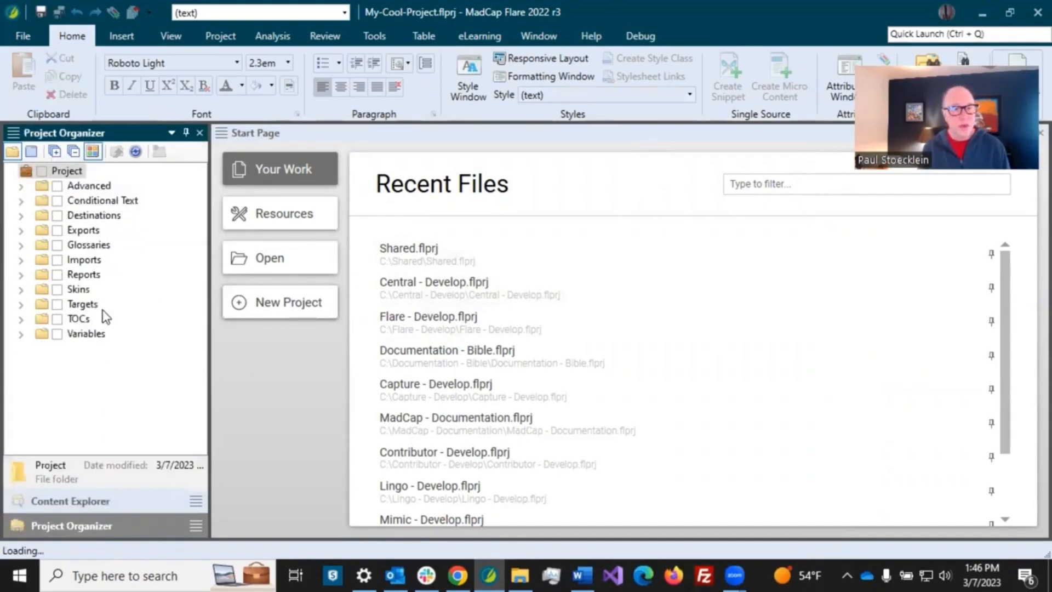
click(21, 305)
click(21, 290)
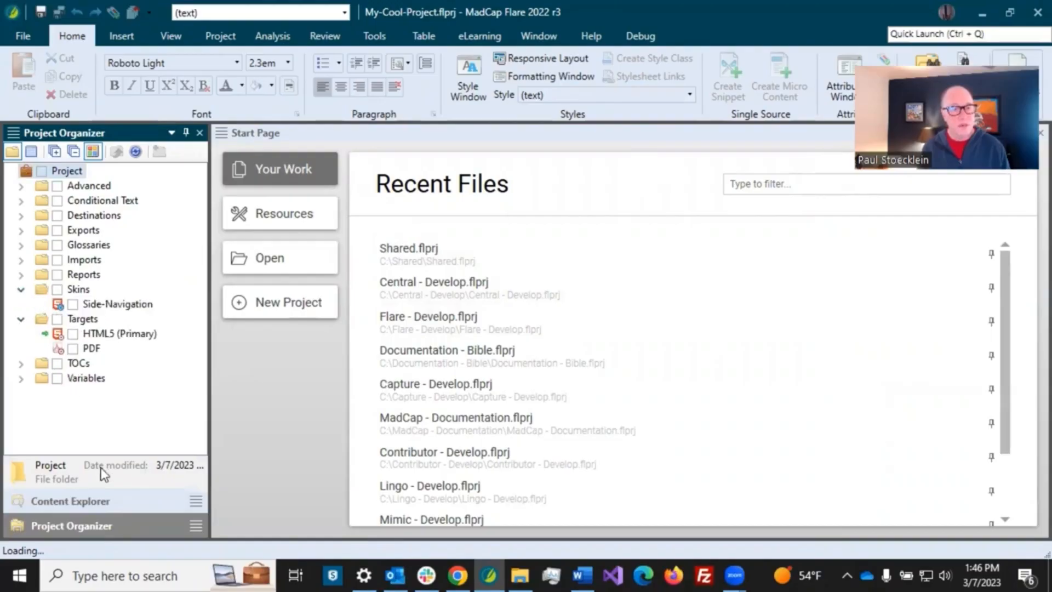
Step: Look over the project's content files, including Template Instructions.pdf and the Getting-Started.htm and Whats-New.htm topics
click(116, 502)
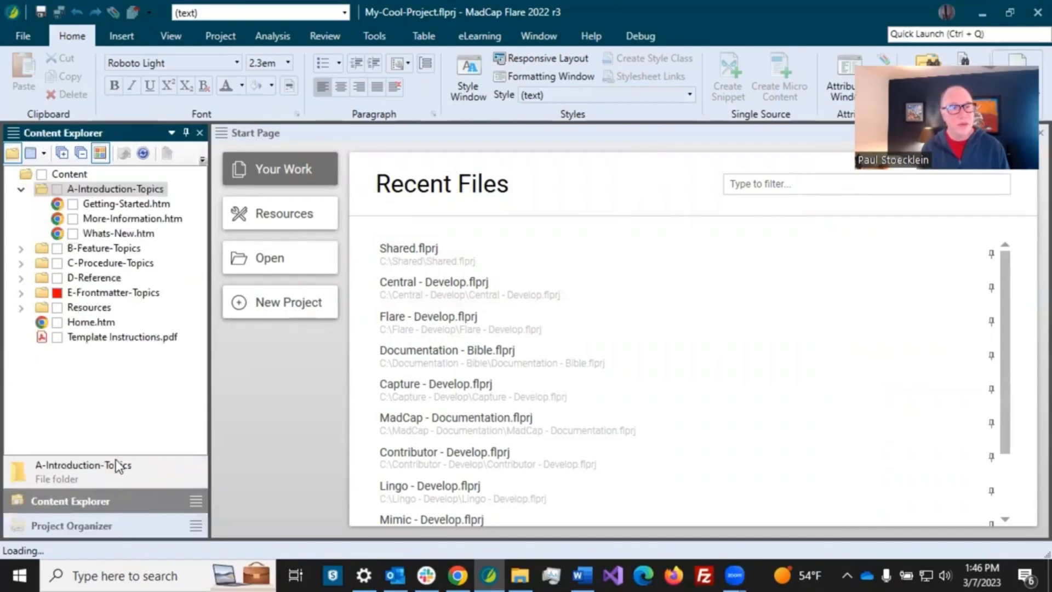
click(110, 339)
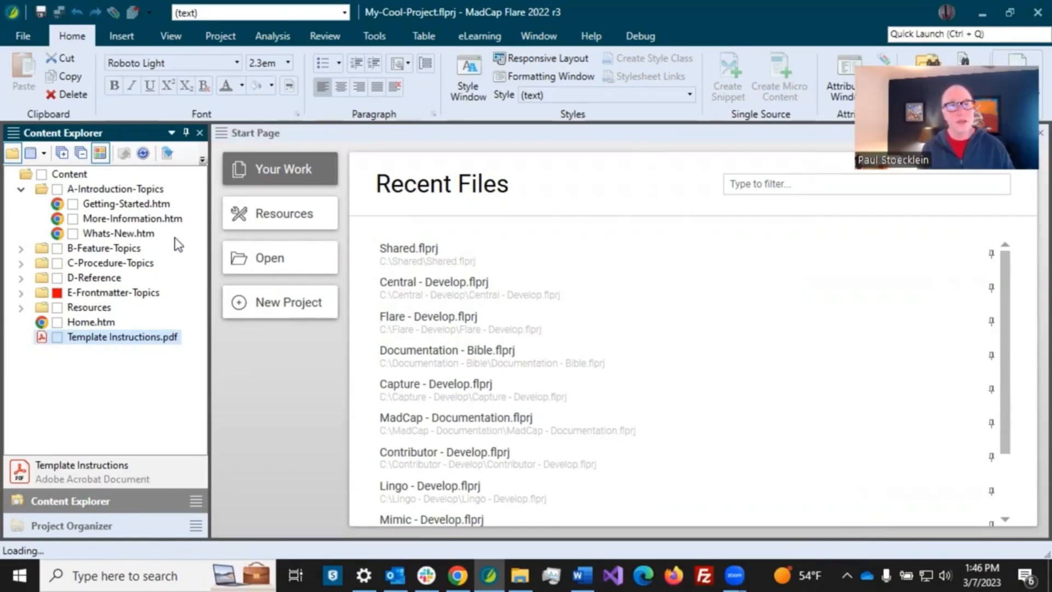
click(132, 208)
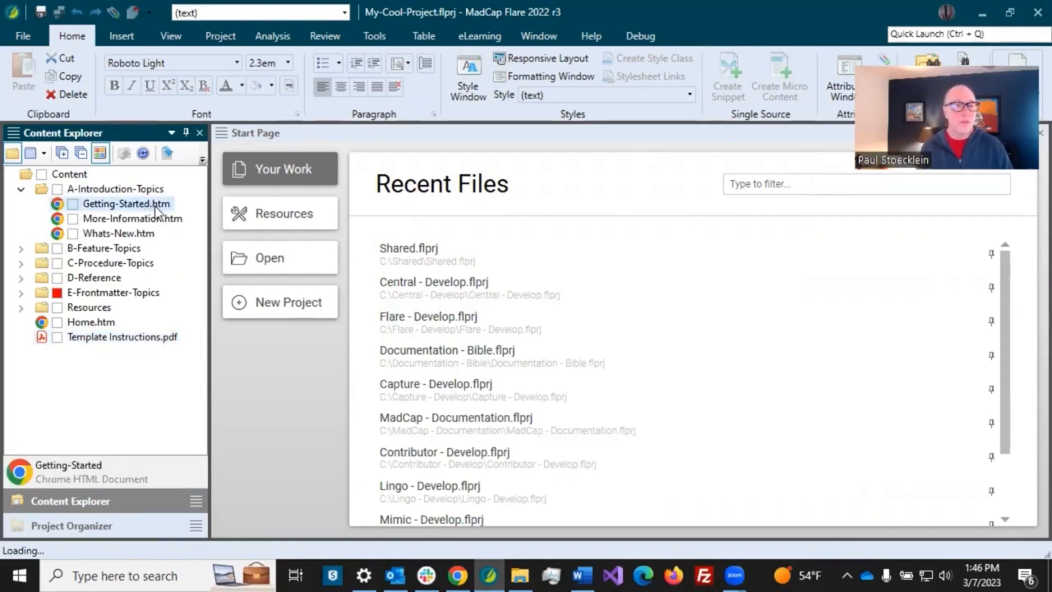
click(113, 188)
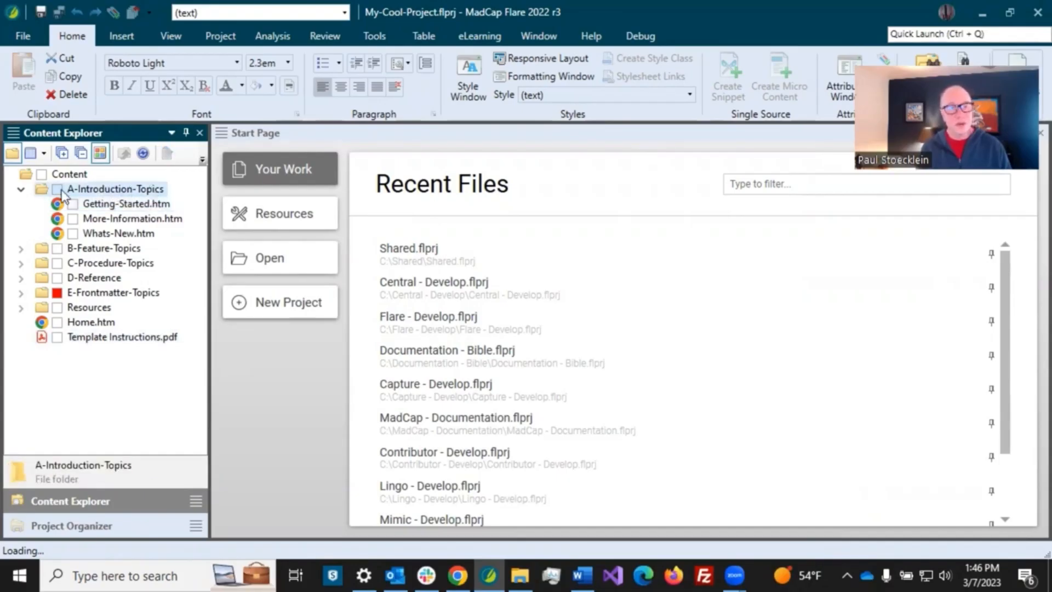
click(116, 207)
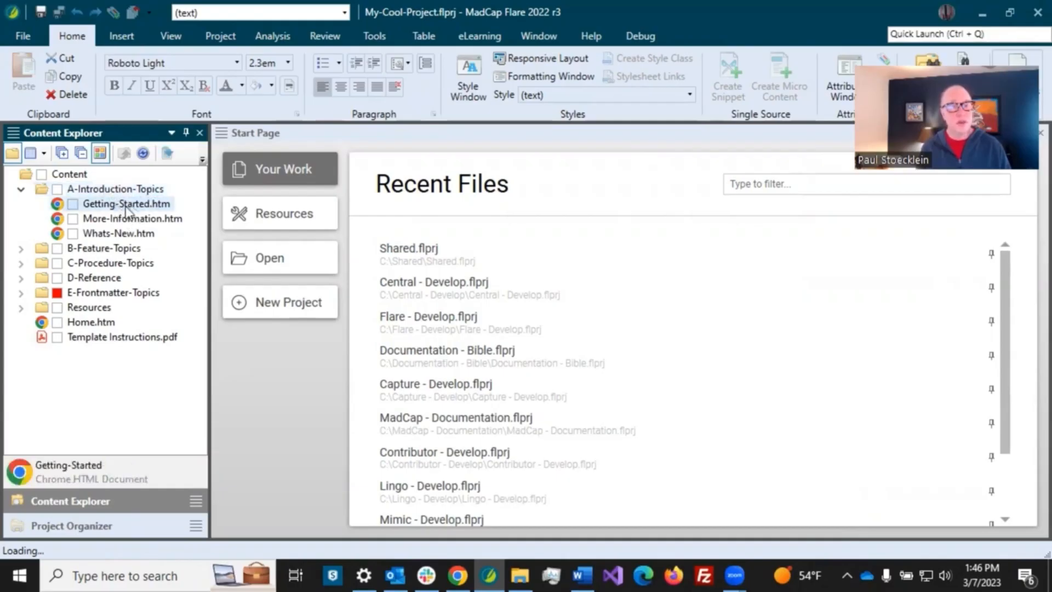
click(126, 235)
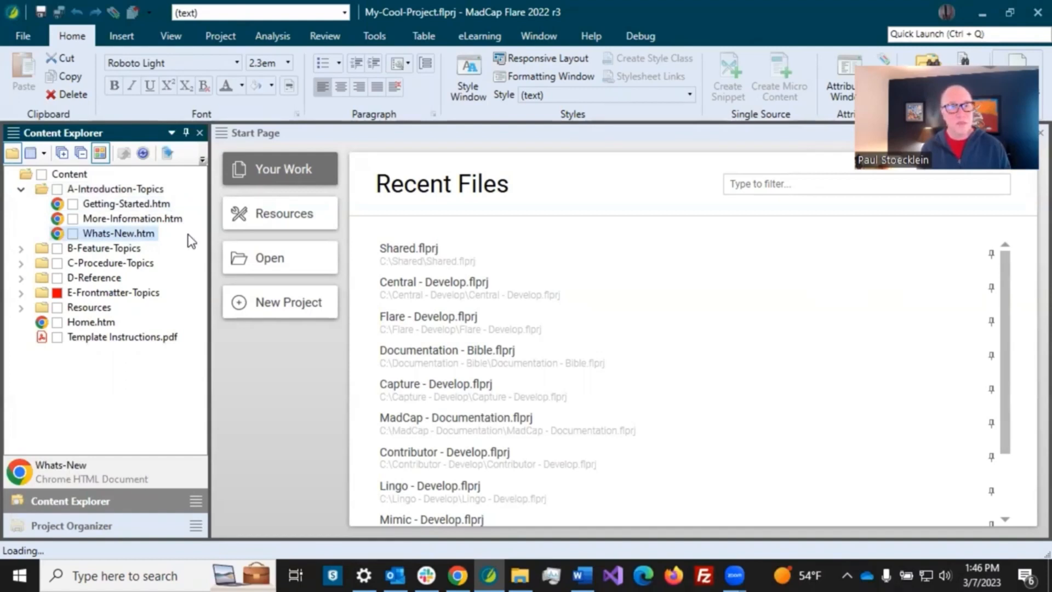
Step: Check the commands available for the PDF target and expand the TOCs folder among the project files
click(106, 521)
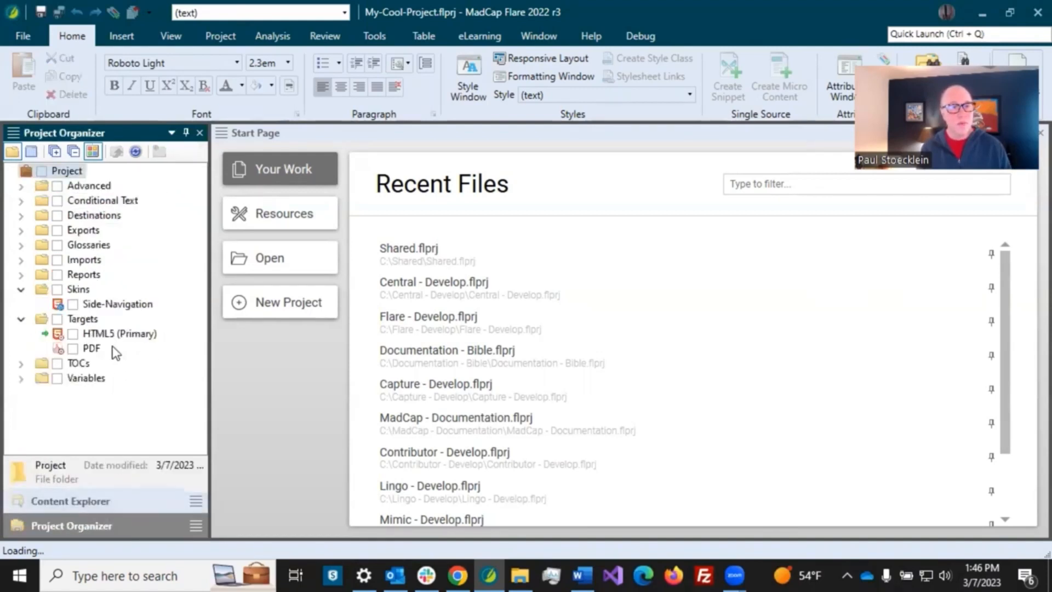
click(94, 351)
right_click(93, 351)
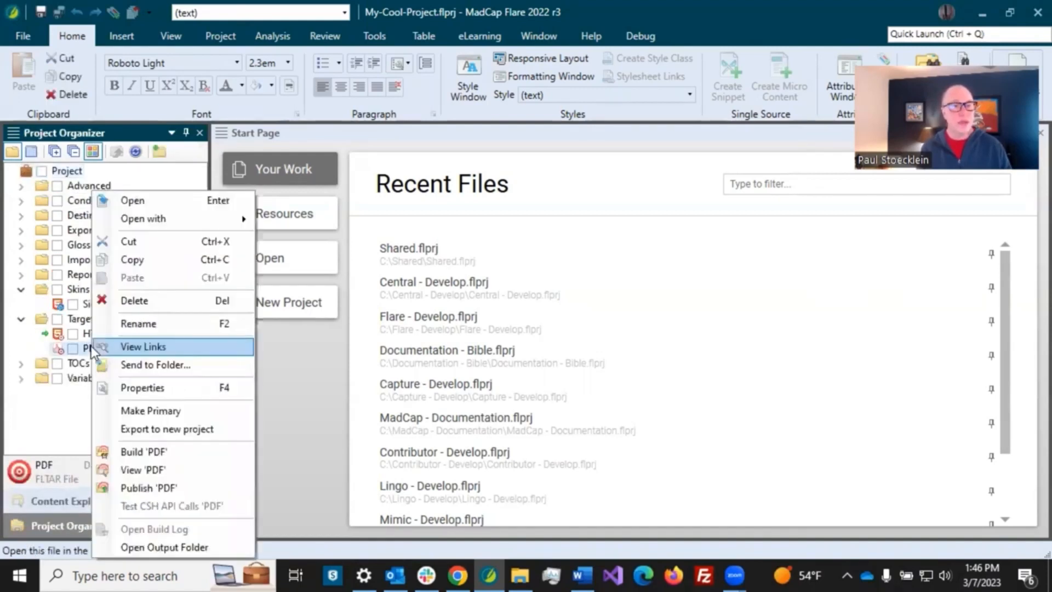
click(75, 419)
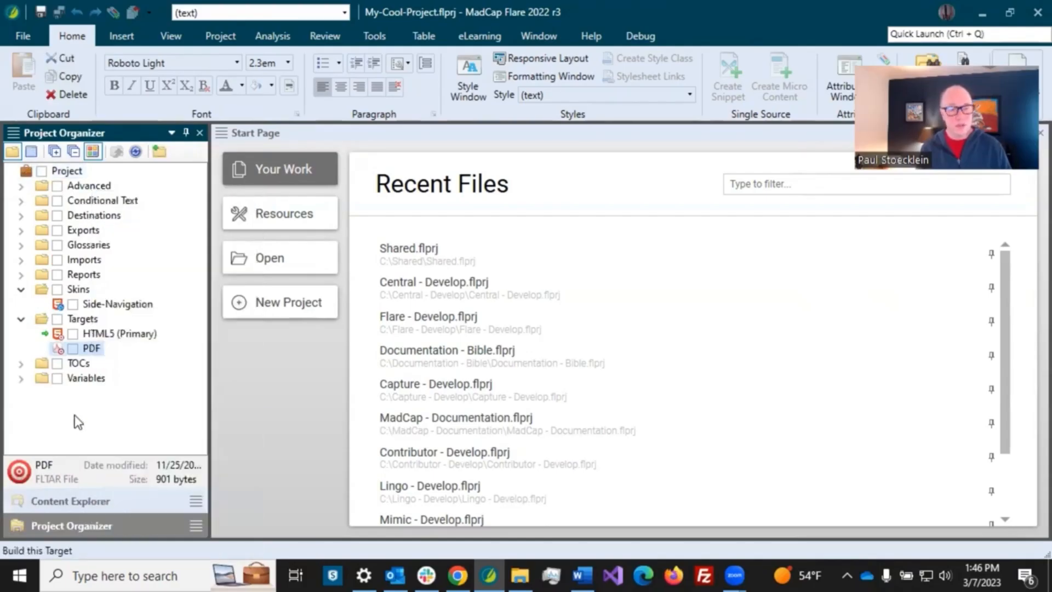
click(22, 364)
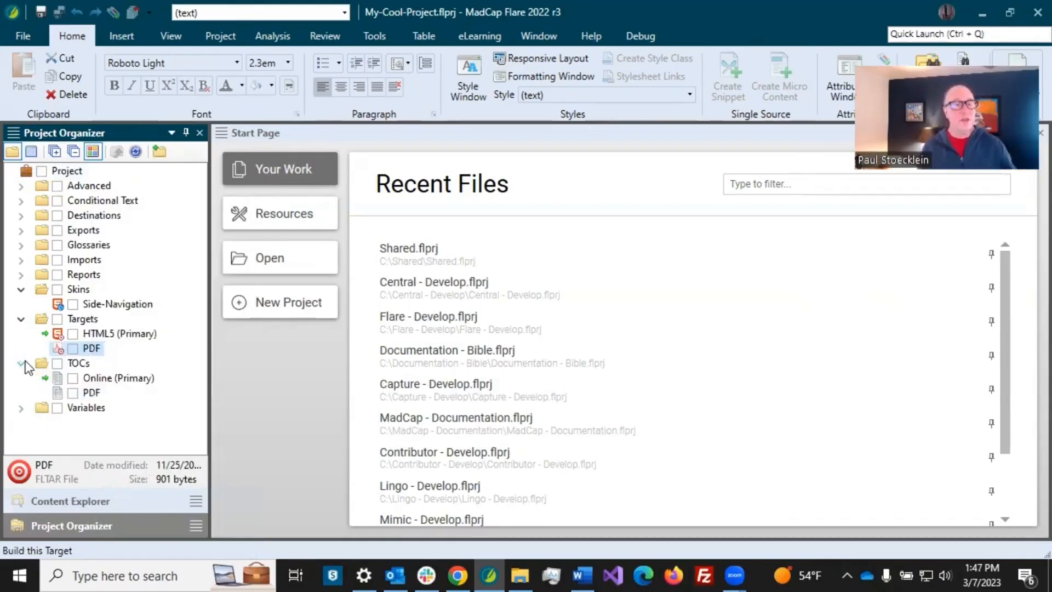
Step: Compare the Online and PDF tables of contents among the project files and view the PDF one's entries in the TOC Editor
click(92, 393)
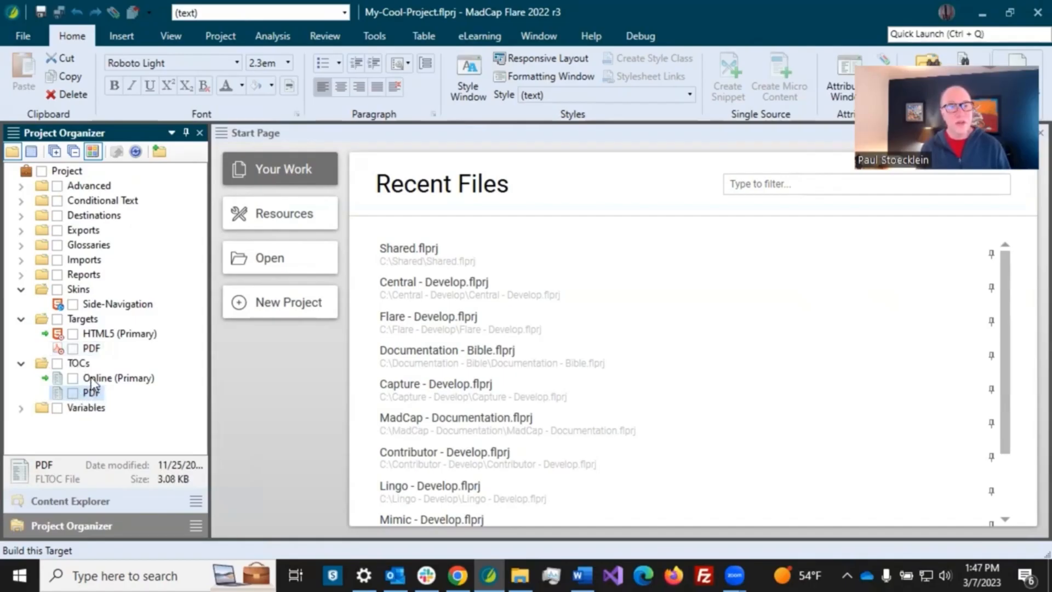
click(97, 381)
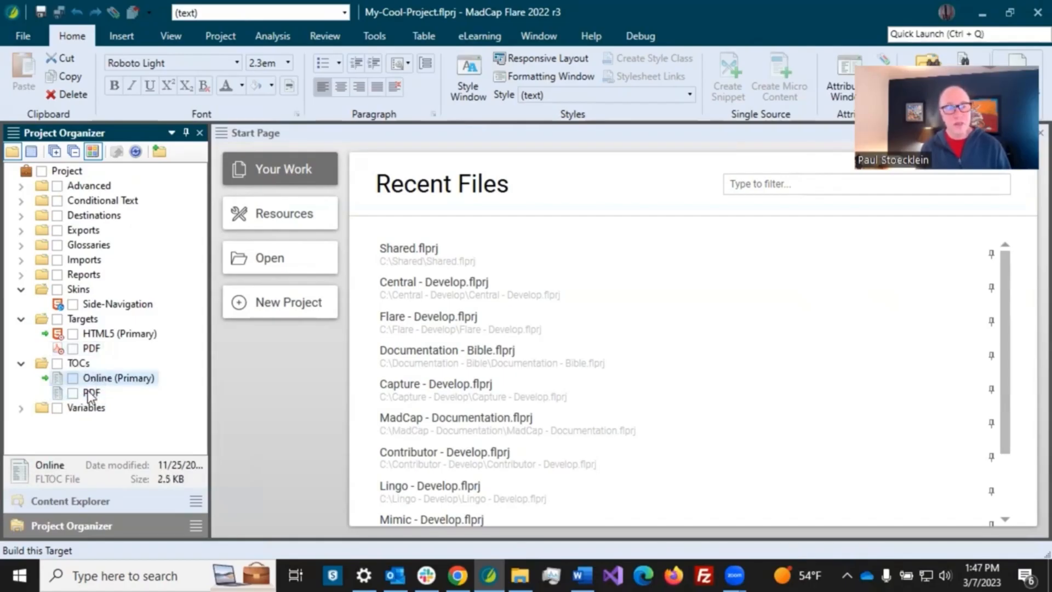
click(88, 393)
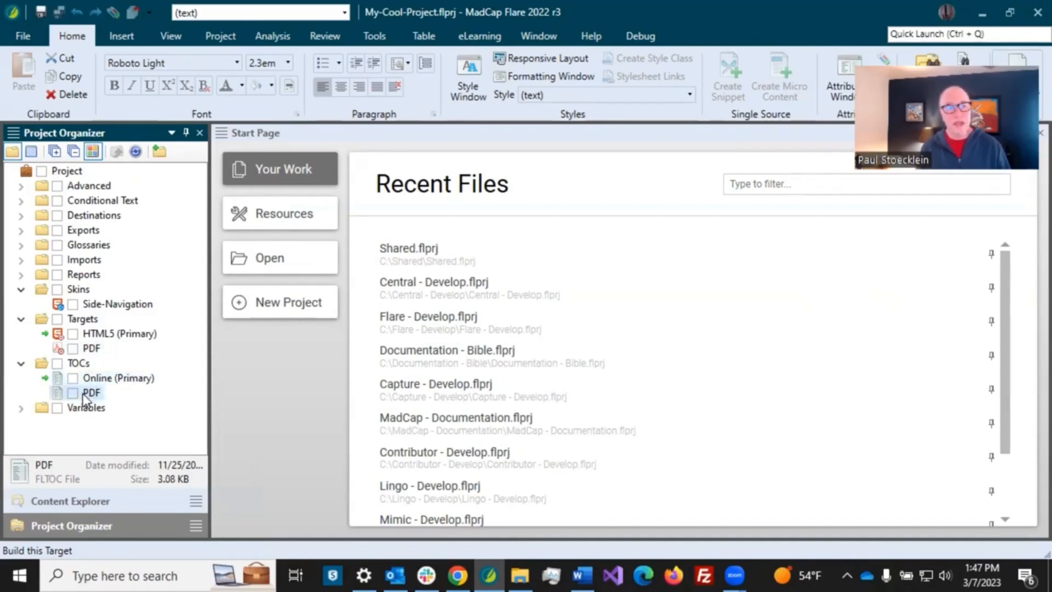
double_click(83, 393)
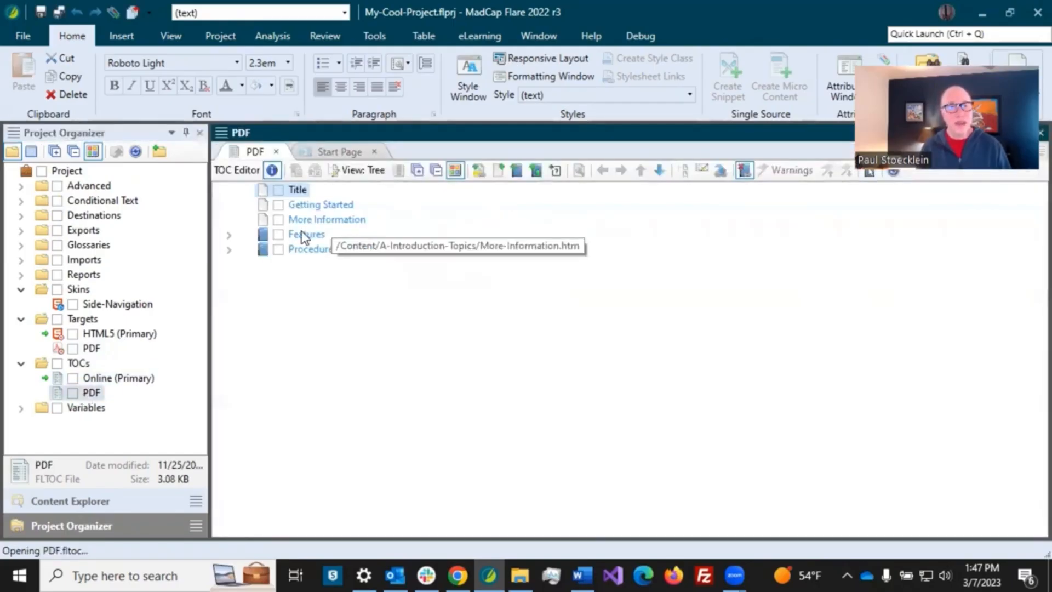
click(276, 151)
Step: Build the project's PDF target and adjust the height of the Builds area
click(91, 348)
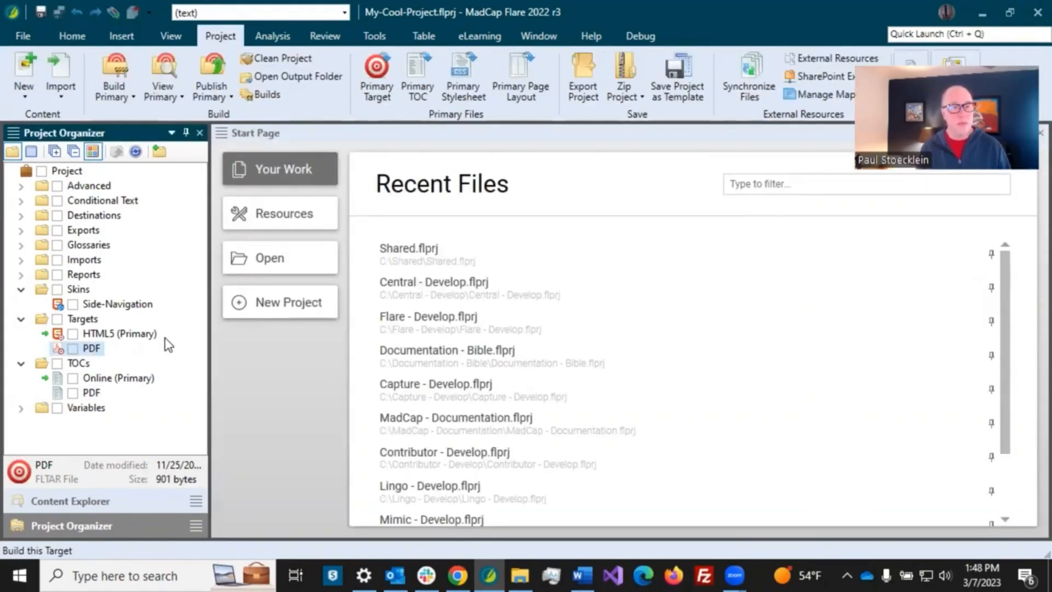
right_click(94, 349)
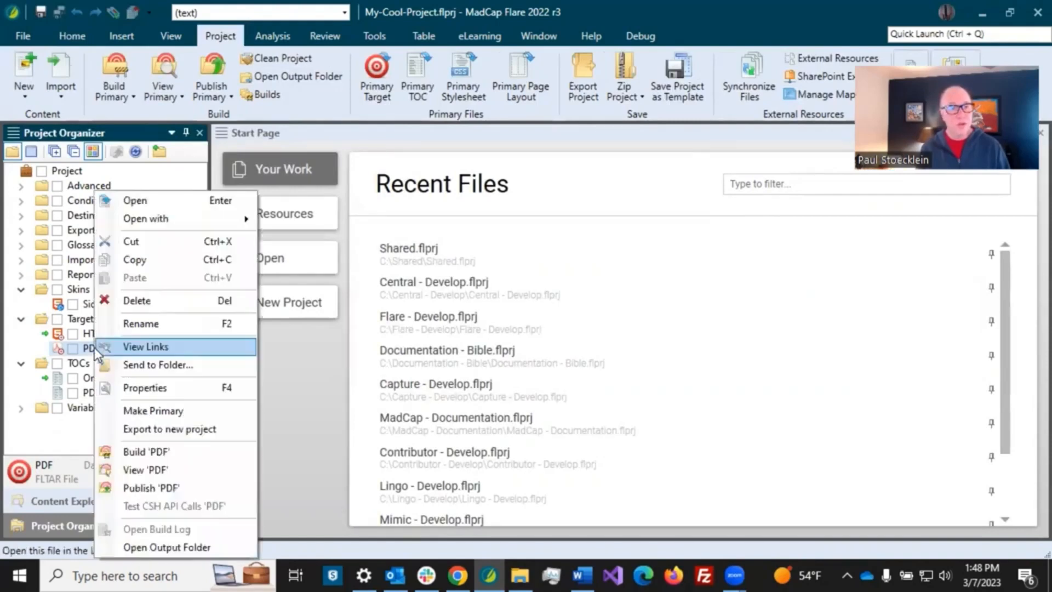
click(146, 452)
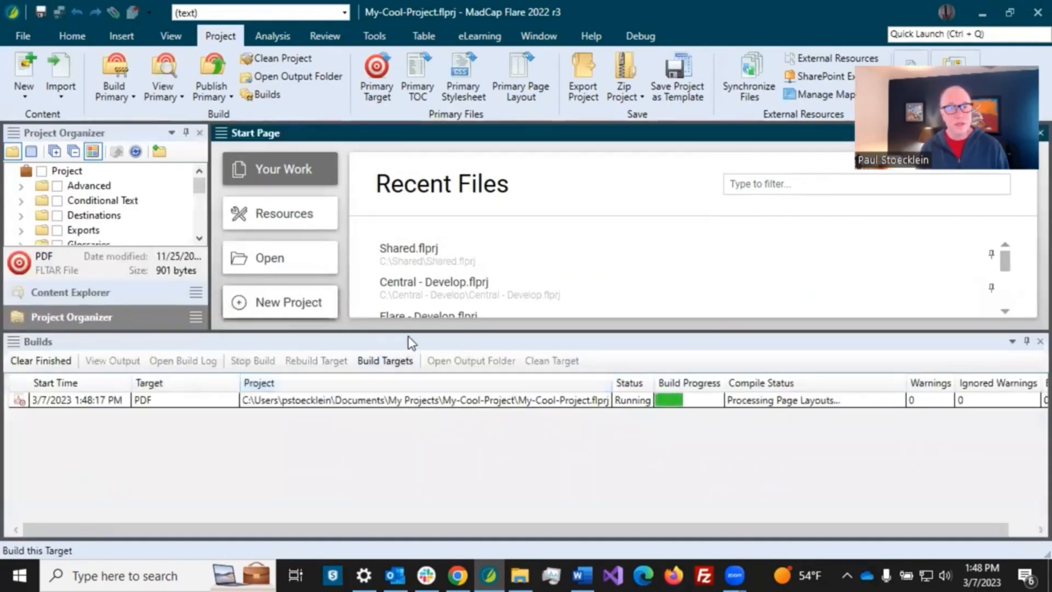
drag(409, 371, 410, 371)
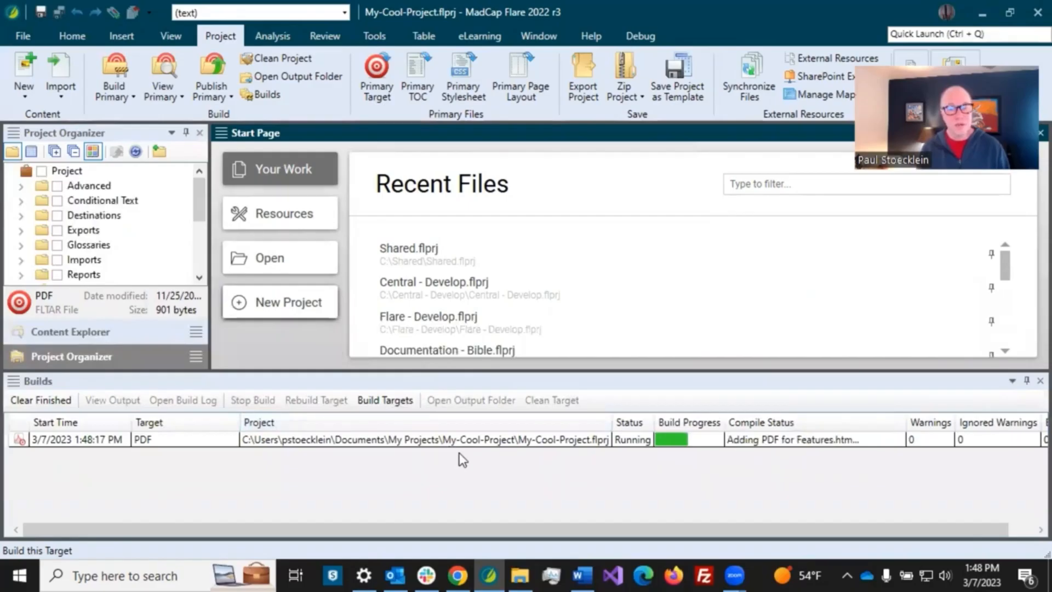
Step: Open the output of the PDF build and examine the user guide's cover page and table of contents
click(465, 441)
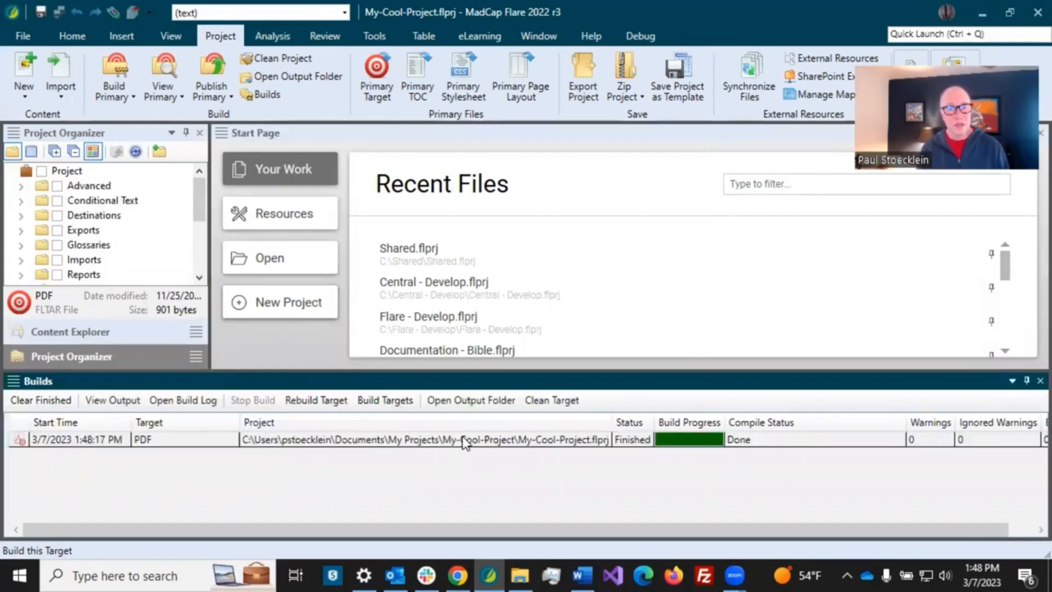
double_click(465, 442)
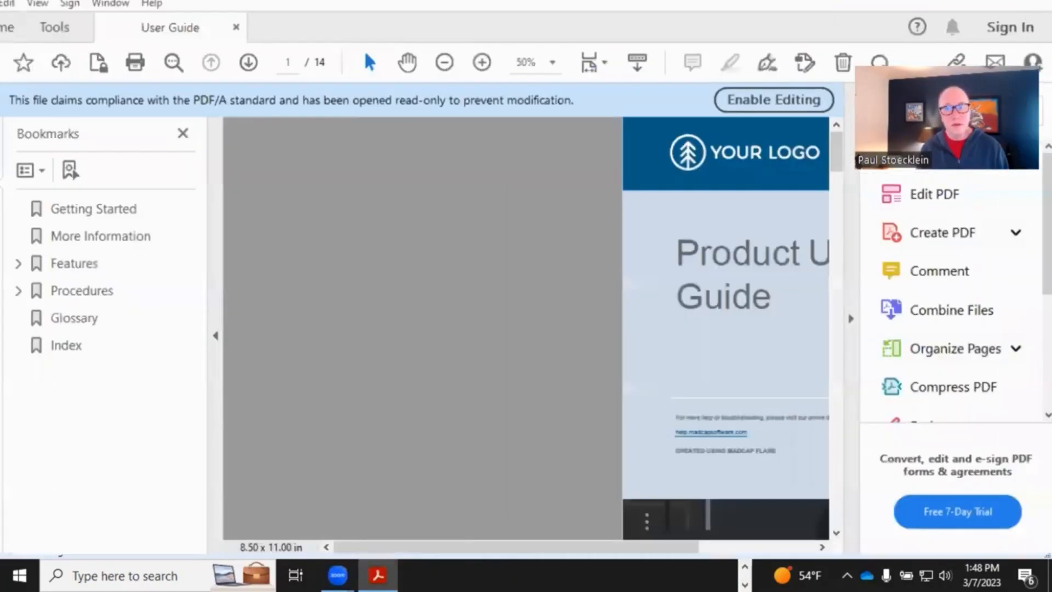
drag(658, 552, 776, 551)
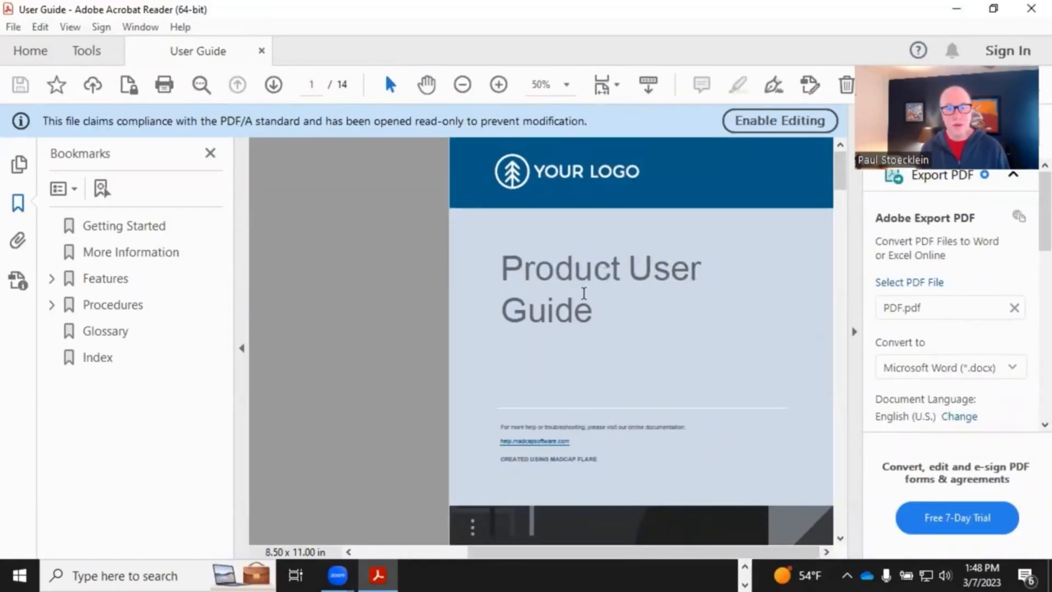
drag(842, 172, 844, 217)
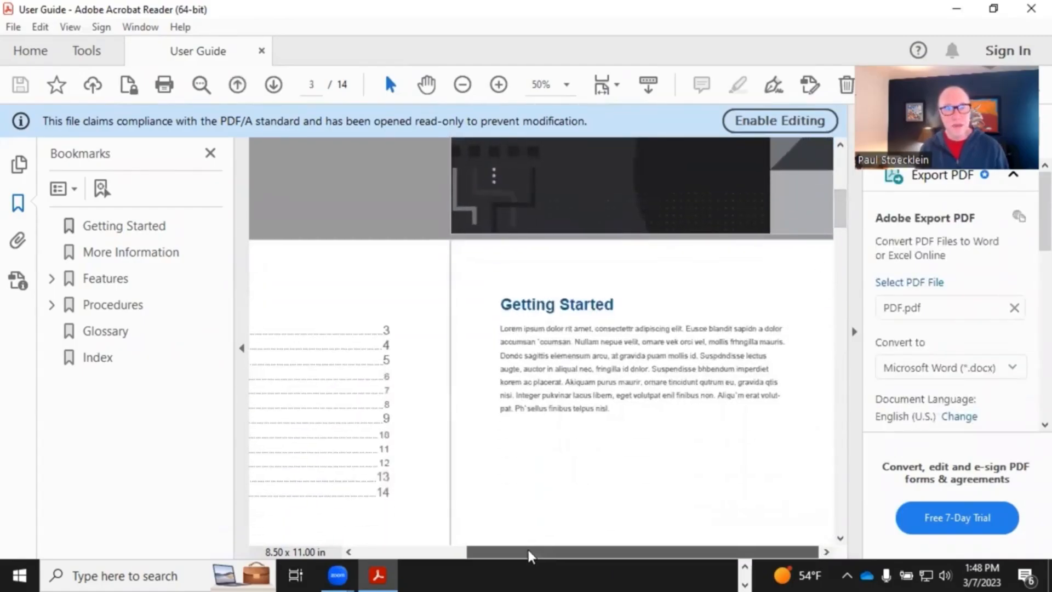
drag(535, 556, 400, 555)
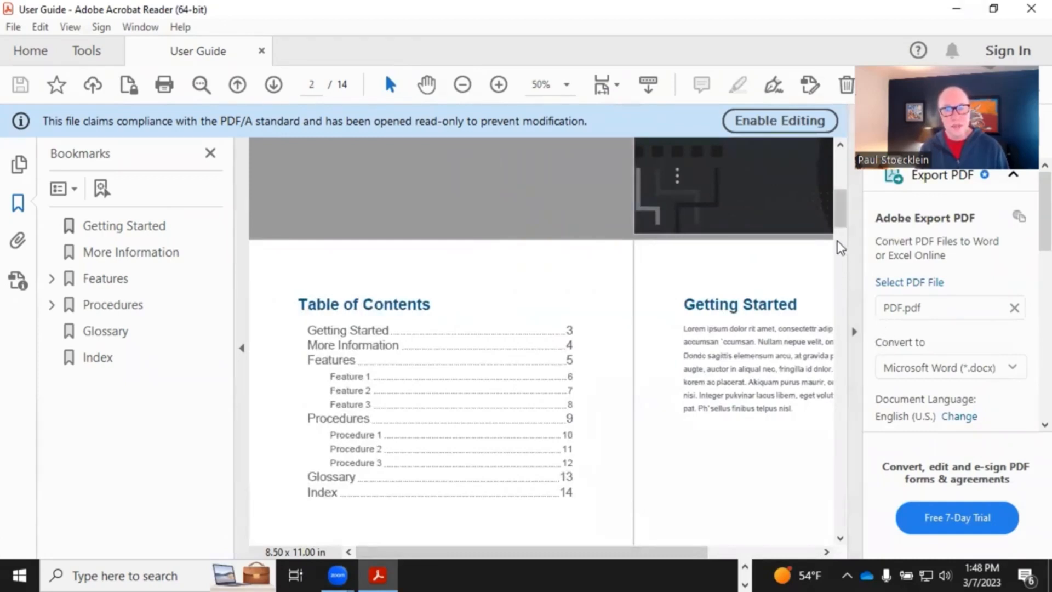
Step: Look through the user guide's body pages, from Getting Started and More Information to the Features and Procedures chapters
drag(652, 555, 719, 503)
scroll(663, 402, down, 5)
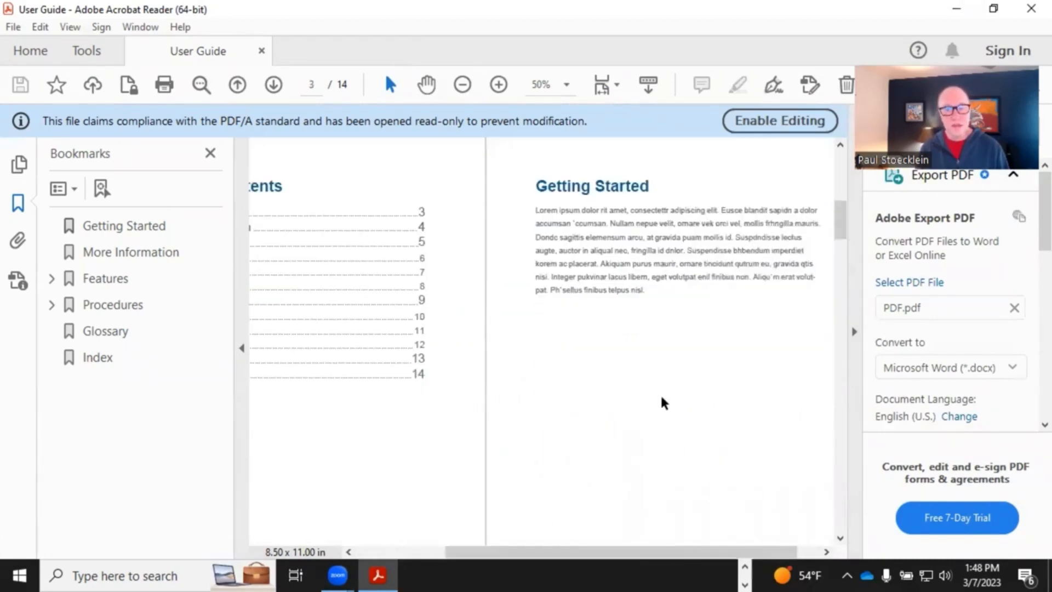
scroll(664, 403, down, 3)
drag(627, 554, 566, 553)
scroll(403, 395, down, 5)
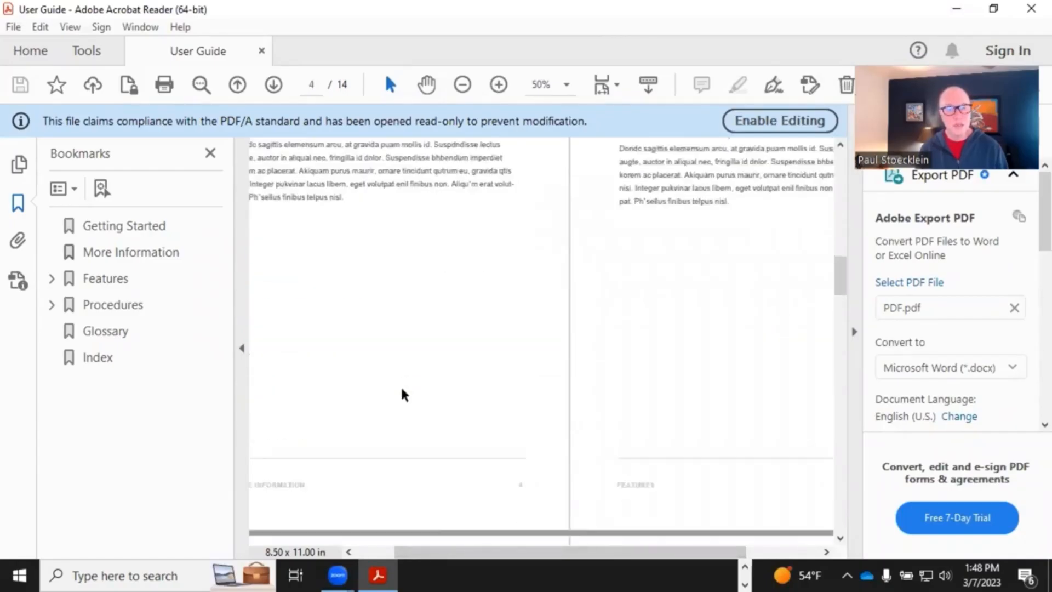
drag(669, 558, 627, 557)
scroll(653, 399, down, 6)
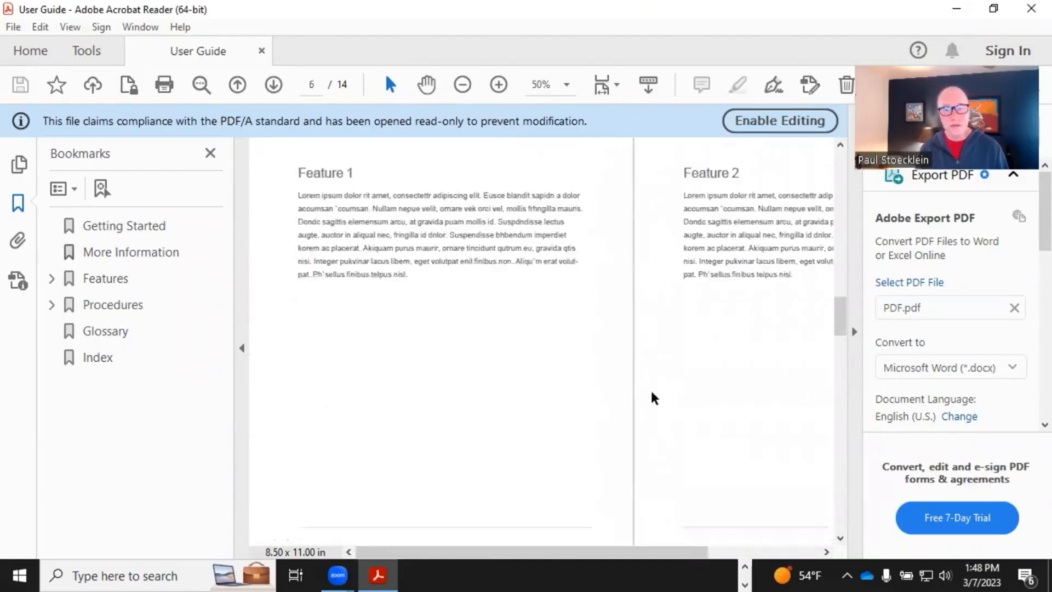
scroll(655, 392, down, 15)
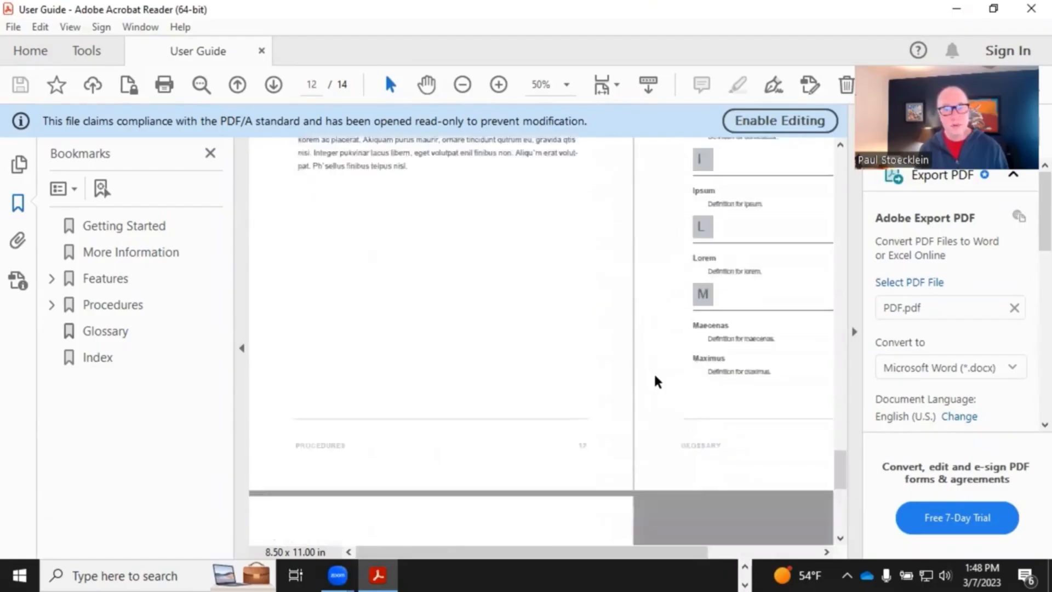
Step: Check the Glossary and Index pages at the end of the user guide and close the PDF
drag(551, 551, 655, 551)
scroll(647, 414, up, 2)
scroll(647, 414, up, 1)
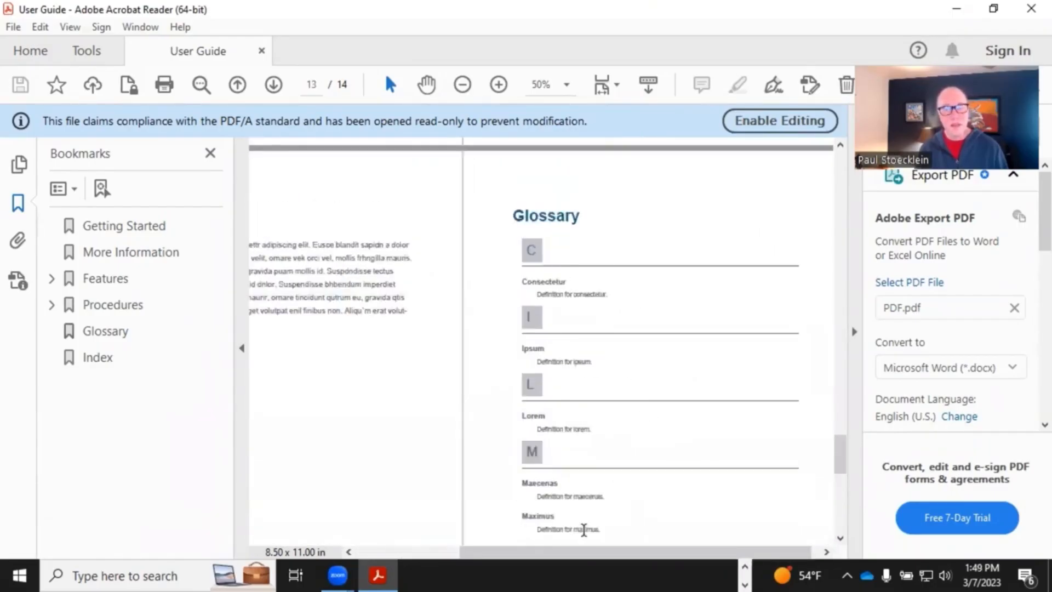
drag(594, 553, 411, 540)
scroll(437, 383, down, 8)
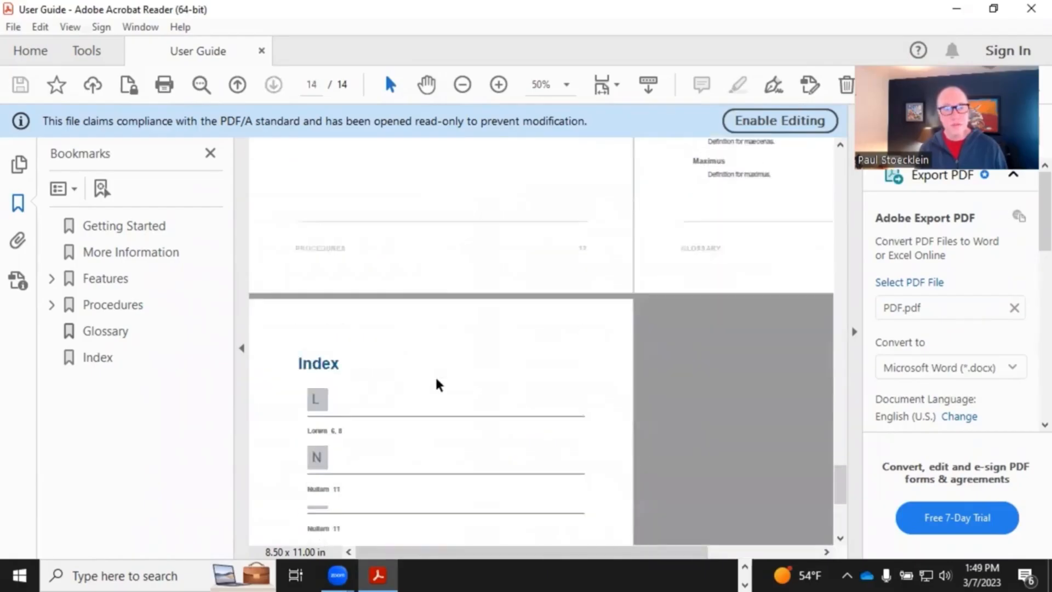
scroll(437, 383, down, 4)
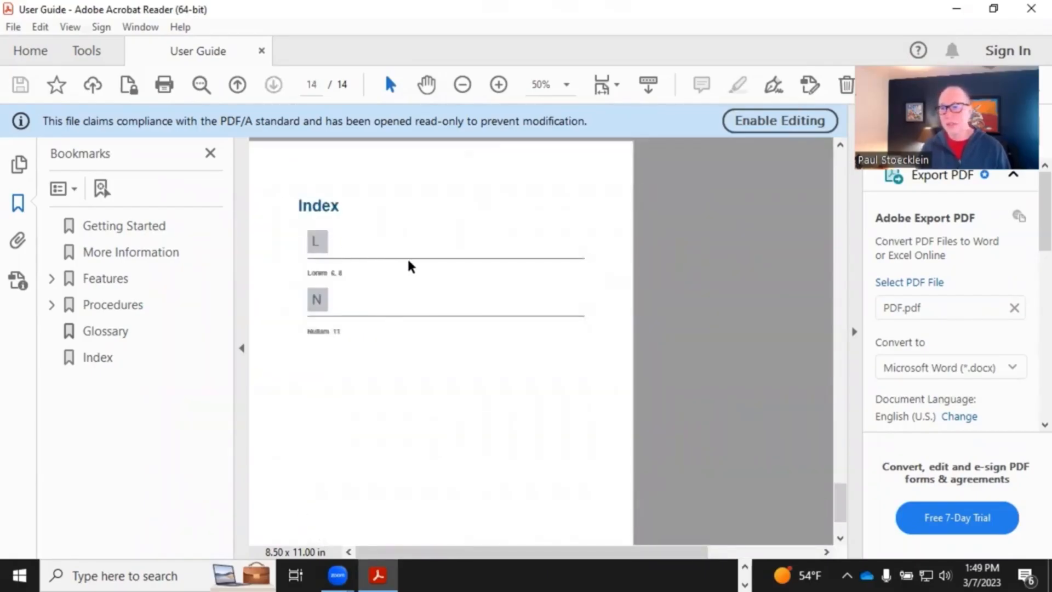
click(1022, 12)
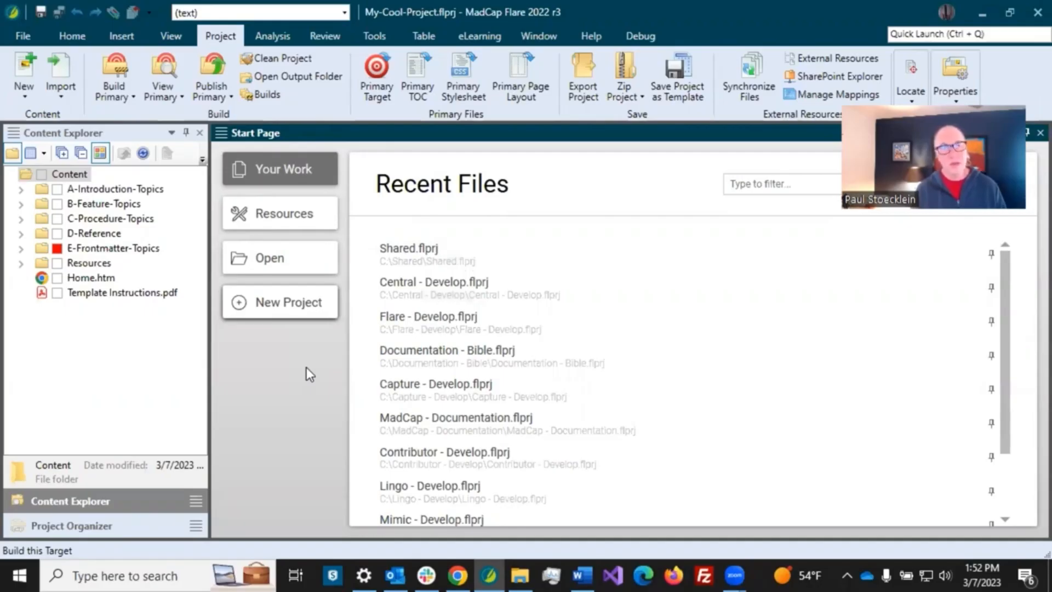
Step: Start a new project named My-Cool-Project1 in the My Projects folder with English (United States) as its language
click(305, 312)
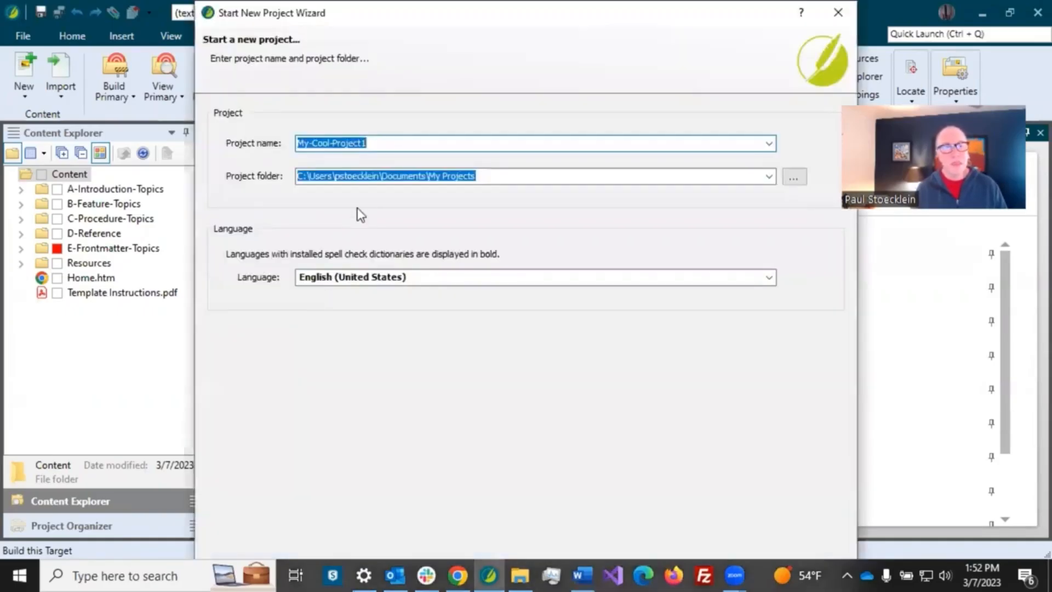
click(398, 143)
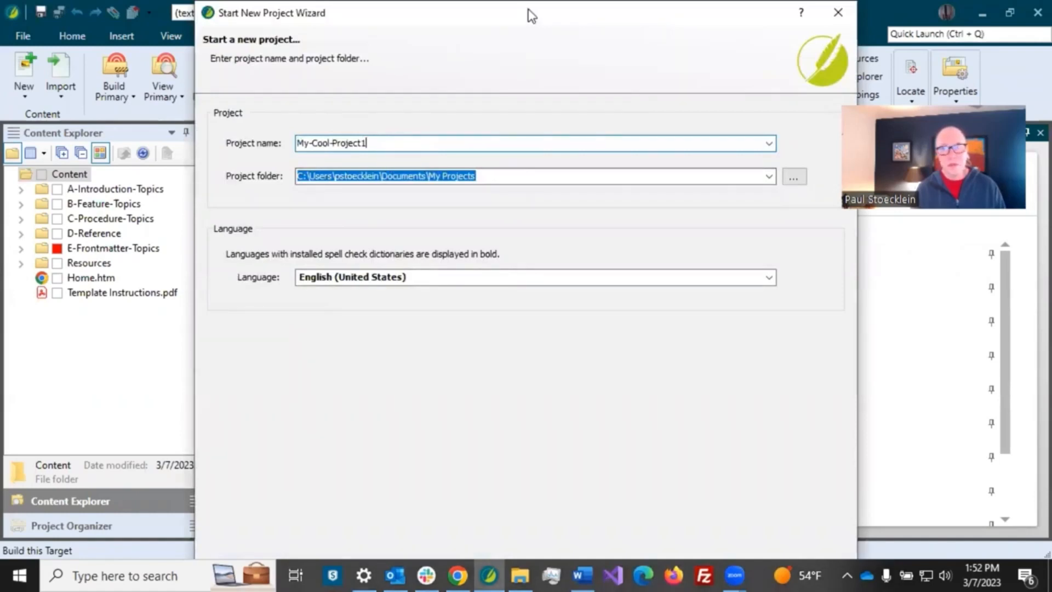
drag(530, 15, 1051, 58)
key(Return)
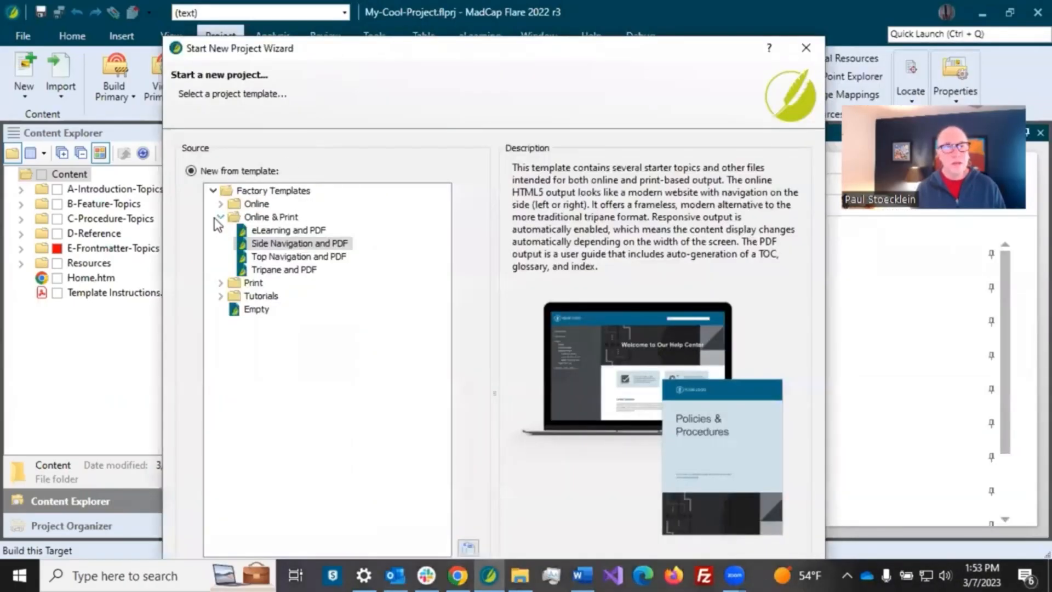
Step: Choose the Side Navigation template from Online, keep HTML5 as the target, and create the project
click(220, 217)
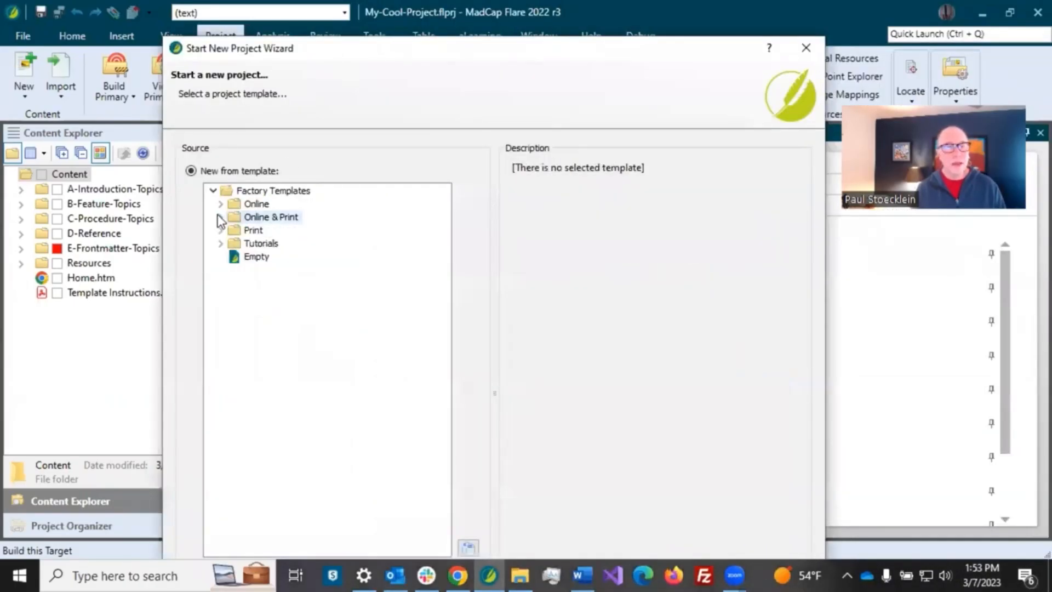
click(220, 204)
click(257, 243)
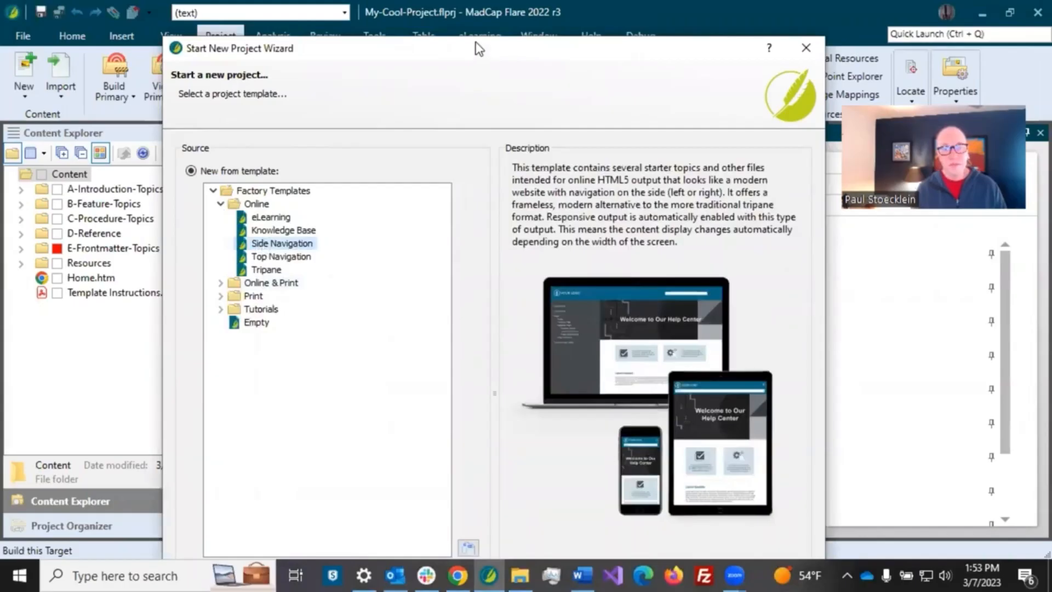
drag(480, 49, 1051, 117)
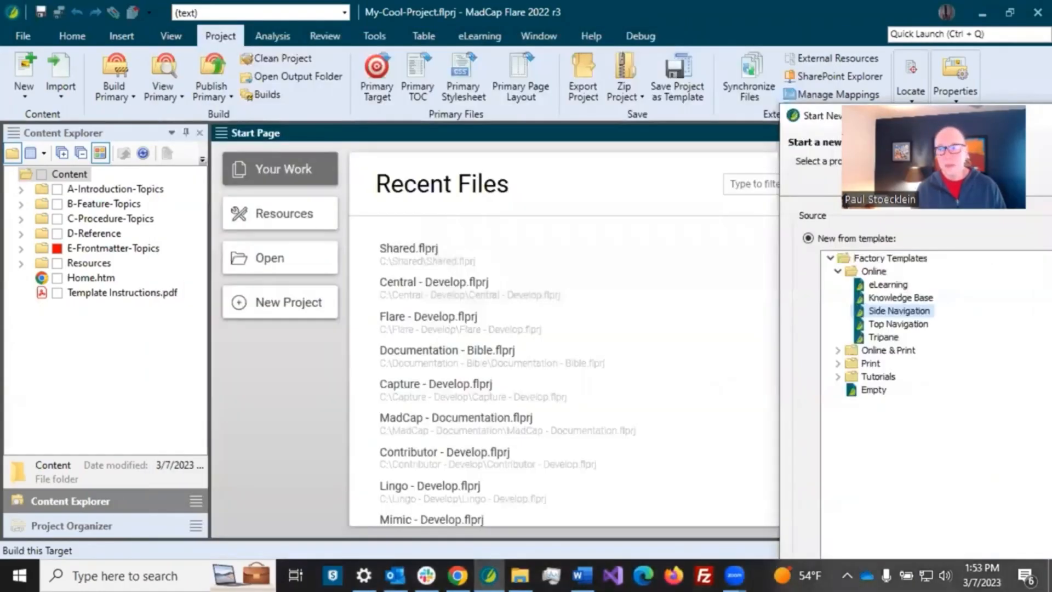
key(Return)
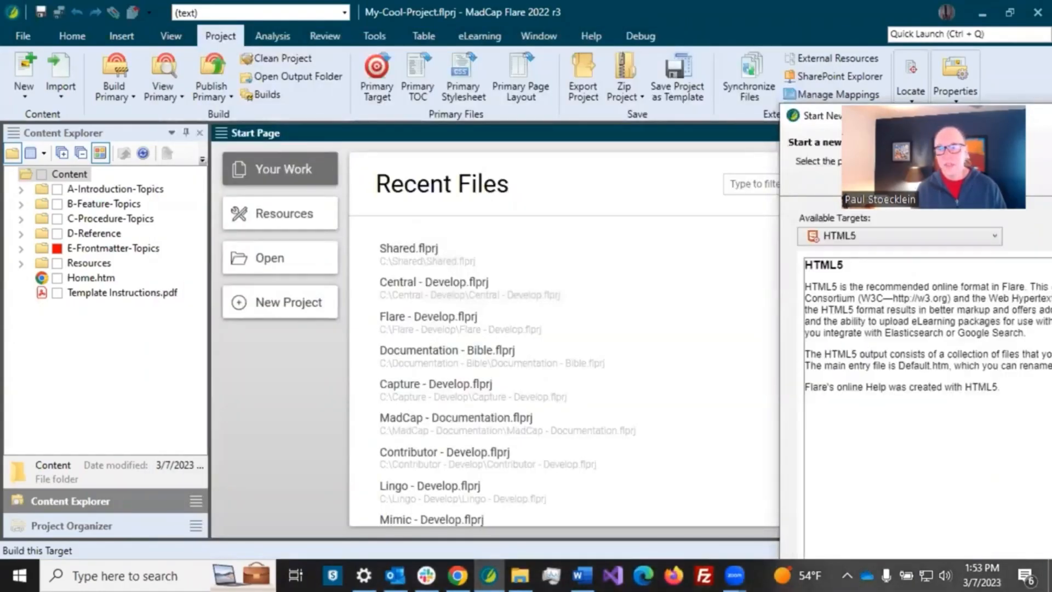
key(Return)
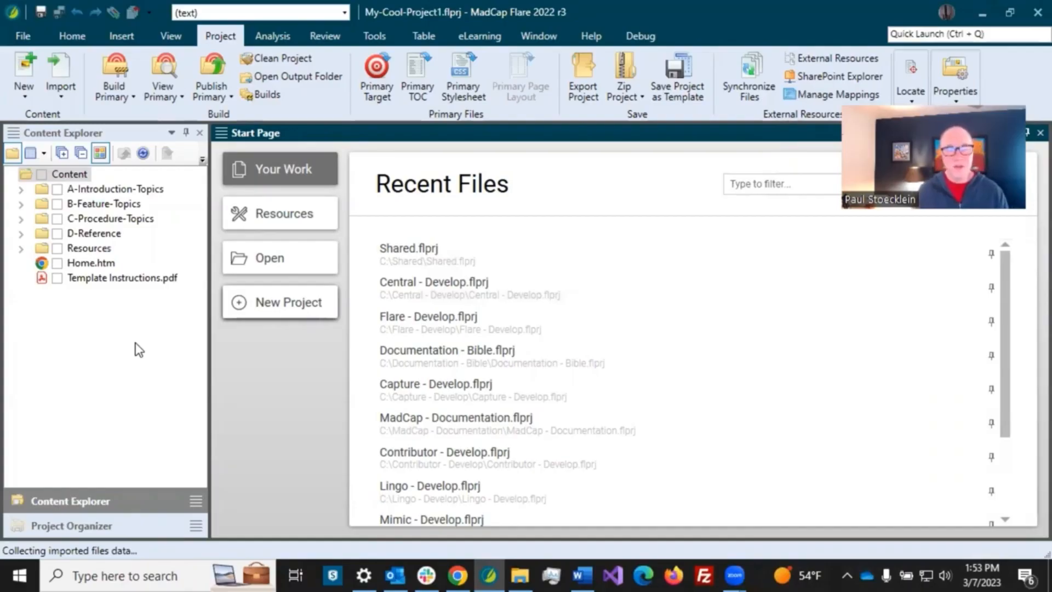
Step: Check the new project's Template Instructions.pdf and the HTML5 target in its Targets folder
click(139, 279)
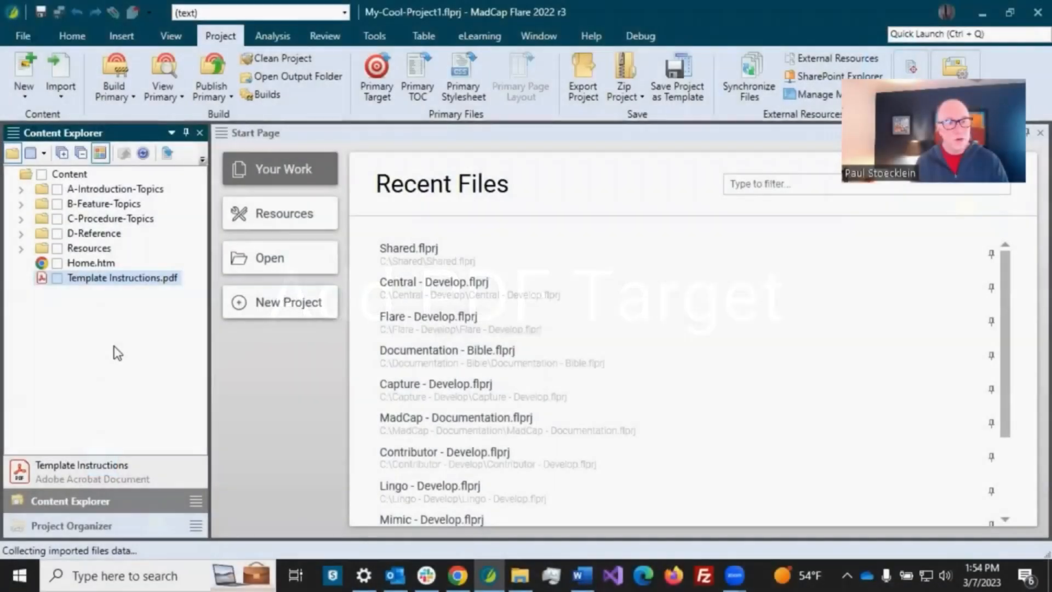
click(79, 526)
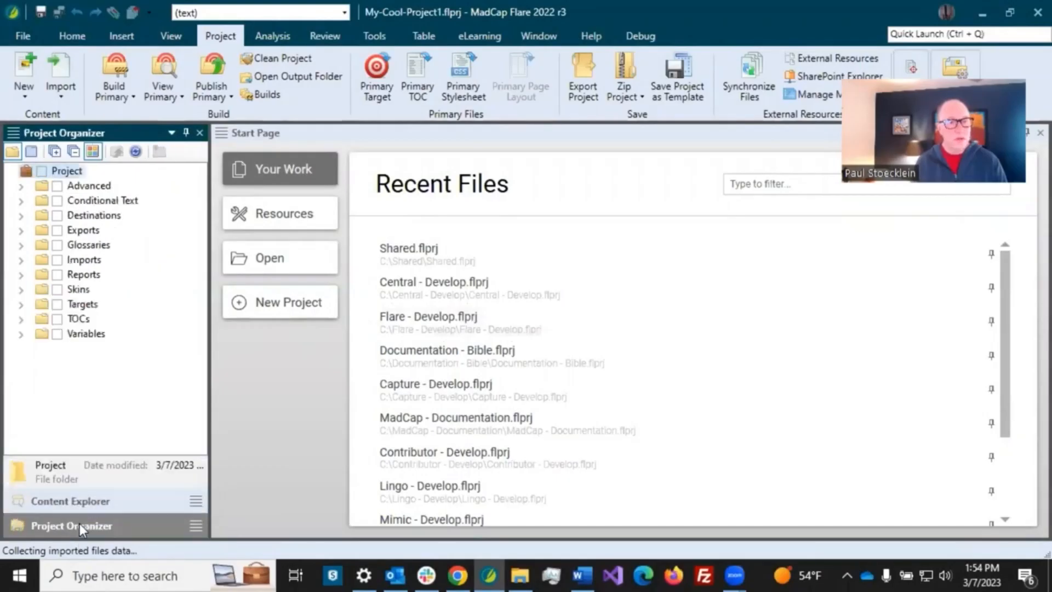
click(21, 304)
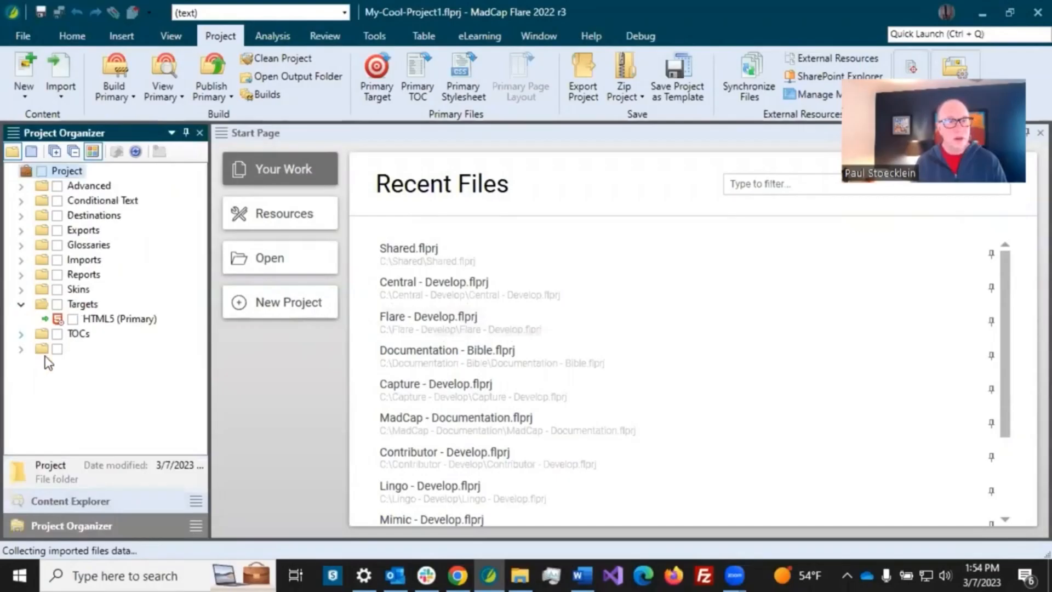
click(112, 322)
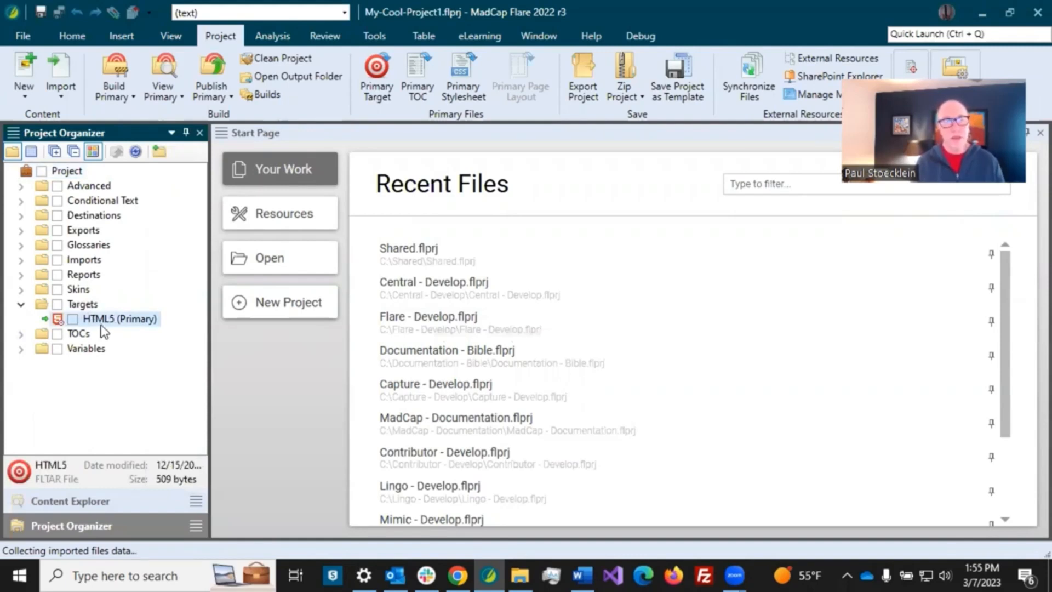
Step: Add a new target named PDF to the Targets folder with PDF as its output type
right_click(82, 304)
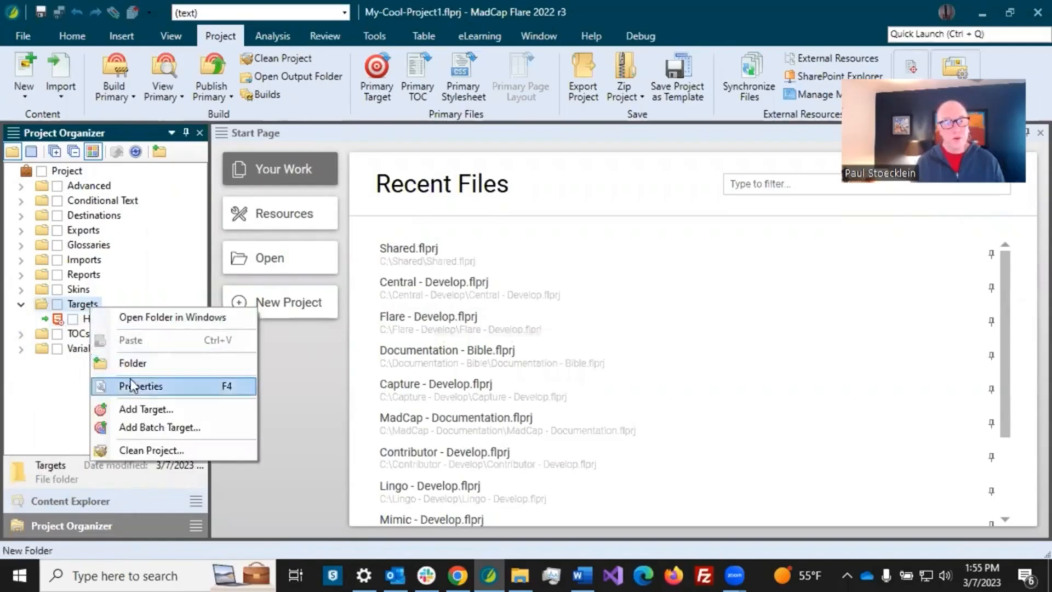
click(145, 409)
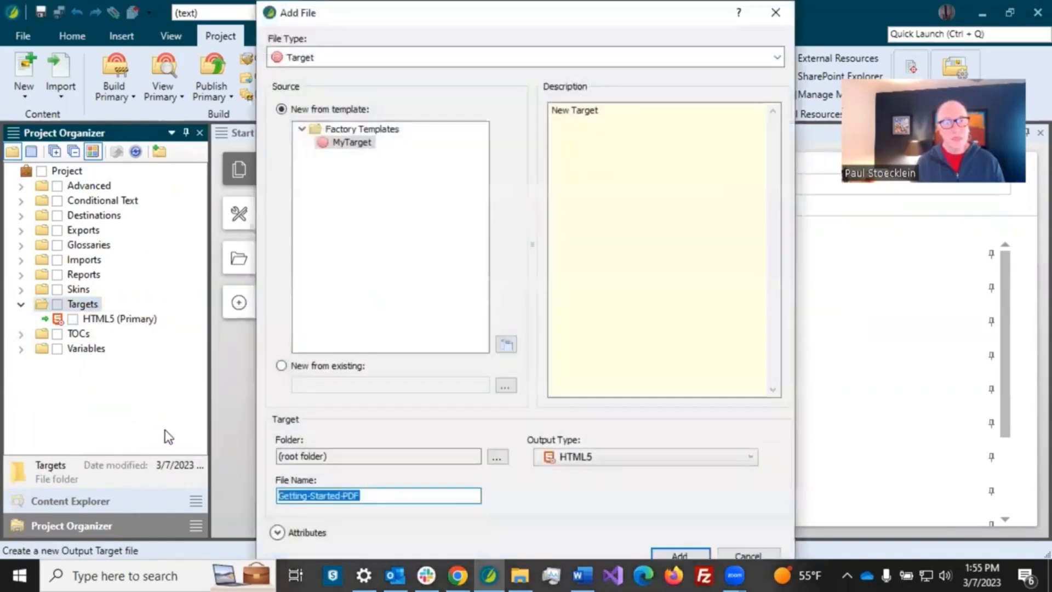
click(380, 497)
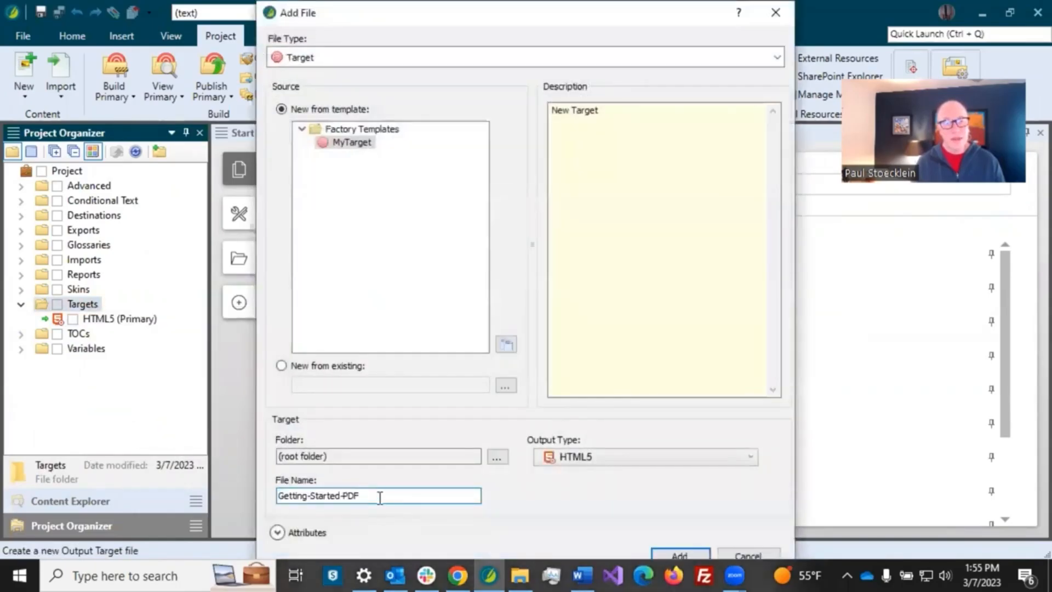
key(ctrl+a)
text(PDF)
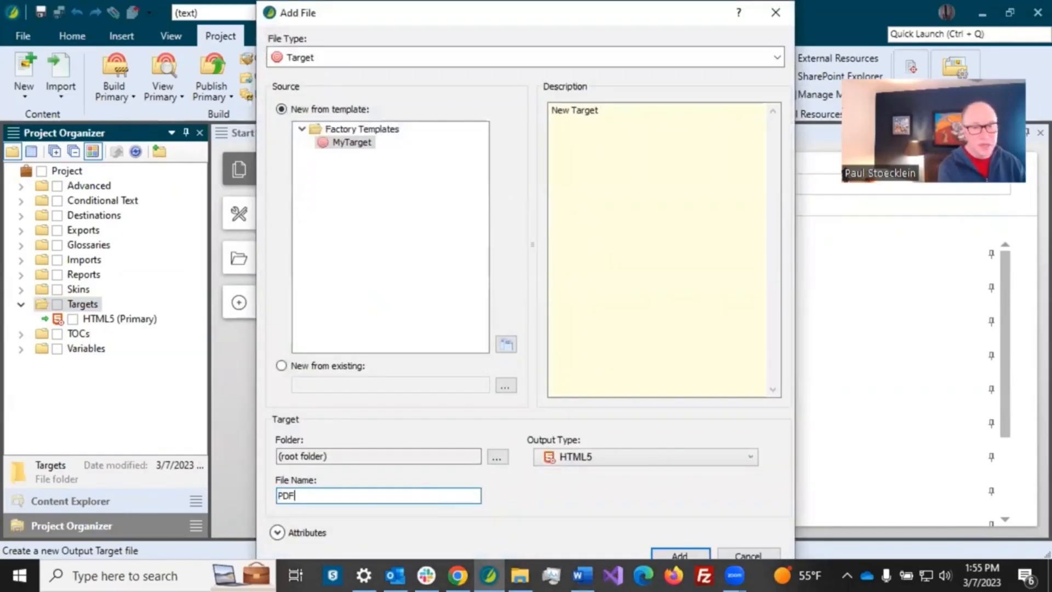
click(706, 468)
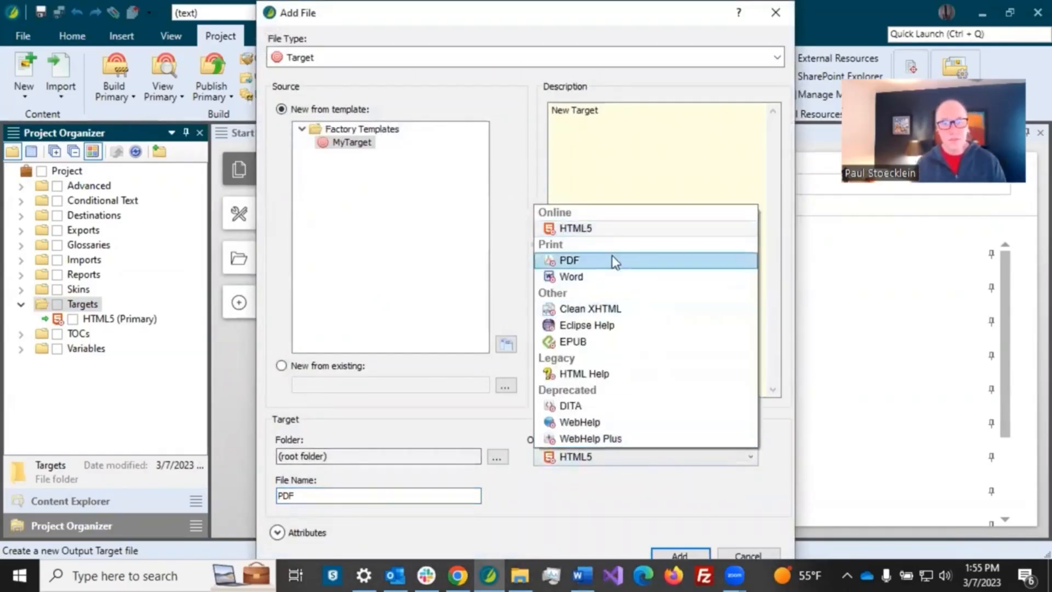
click(581, 262)
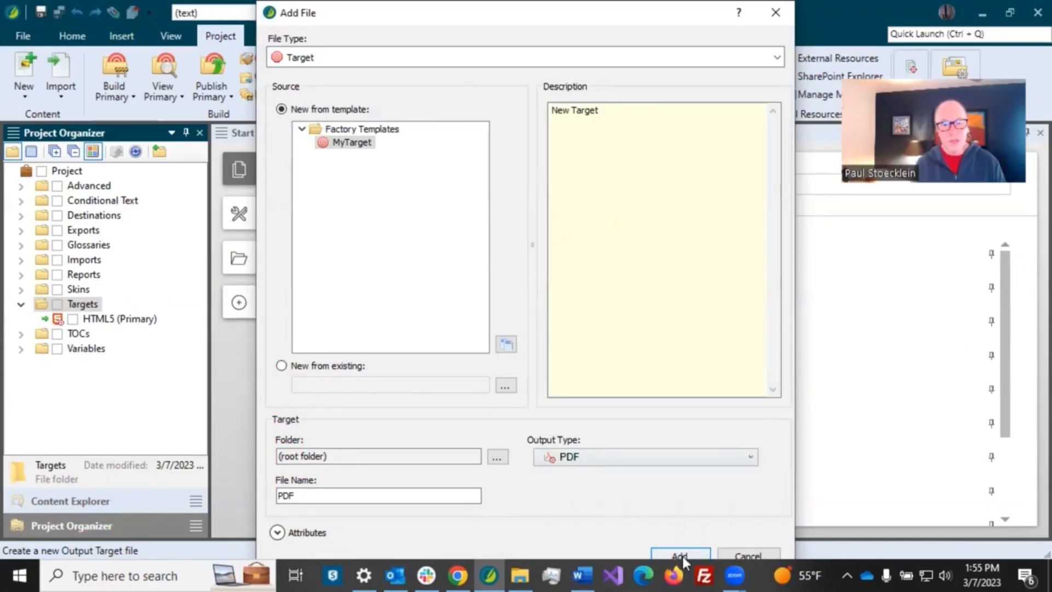
click(680, 555)
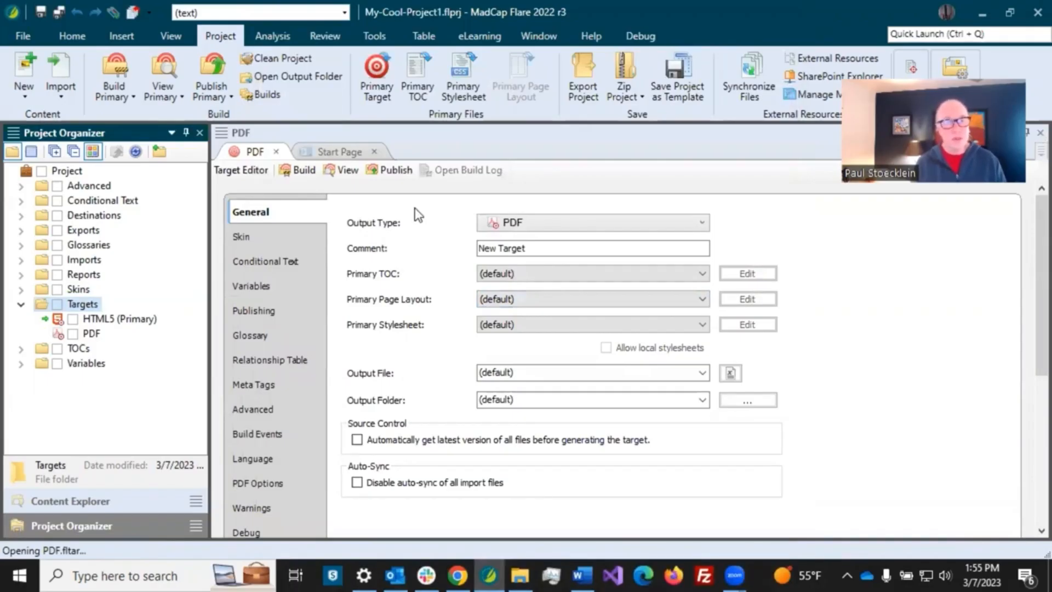
Step: Build the PDF target and open the generated PDF in a maximized window
click(299, 170)
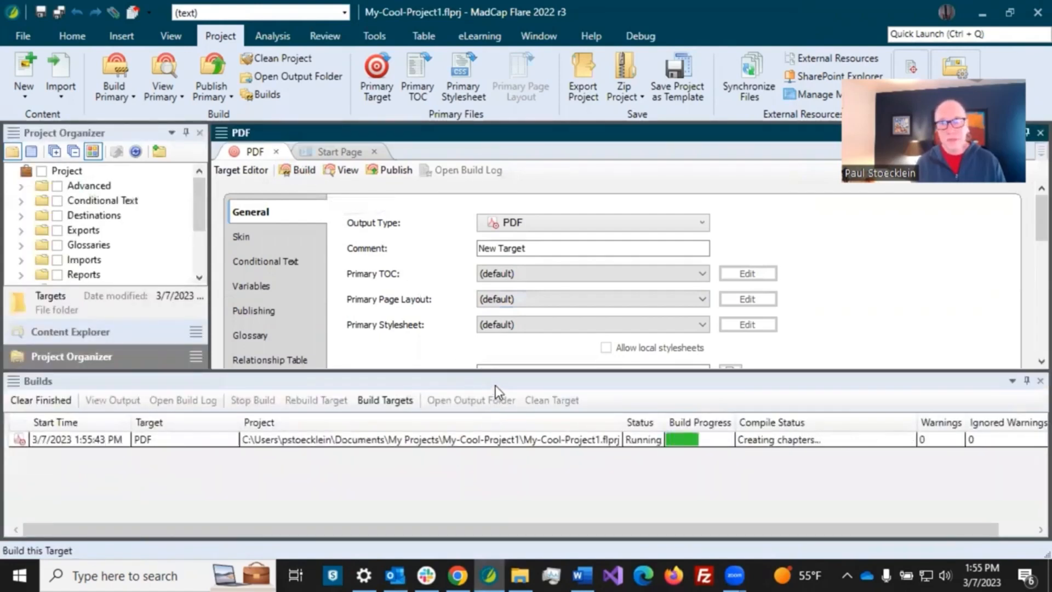
click(450, 441)
double_click(450, 439)
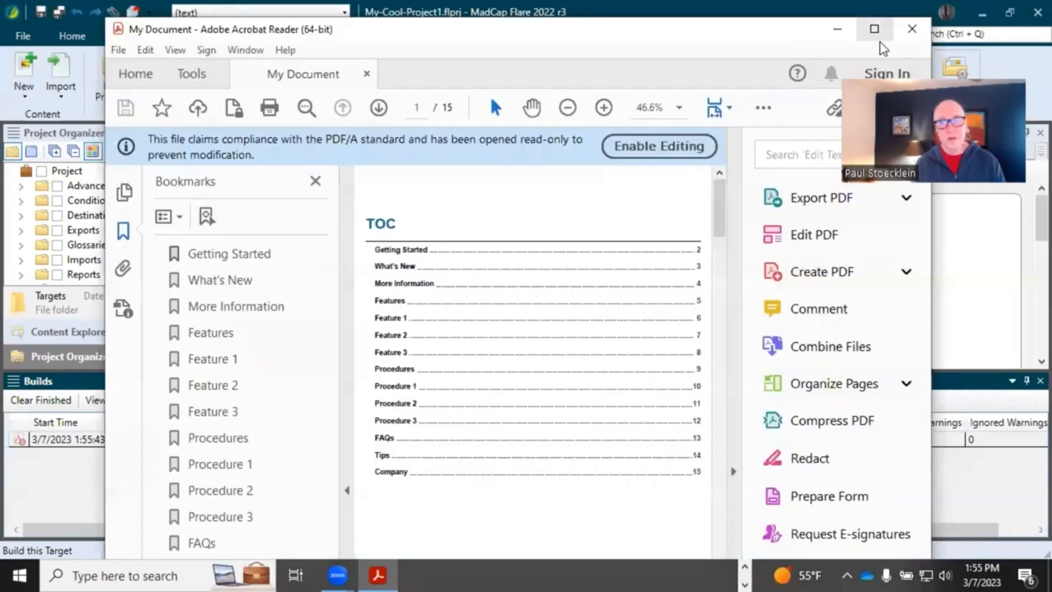
click(875, 30)
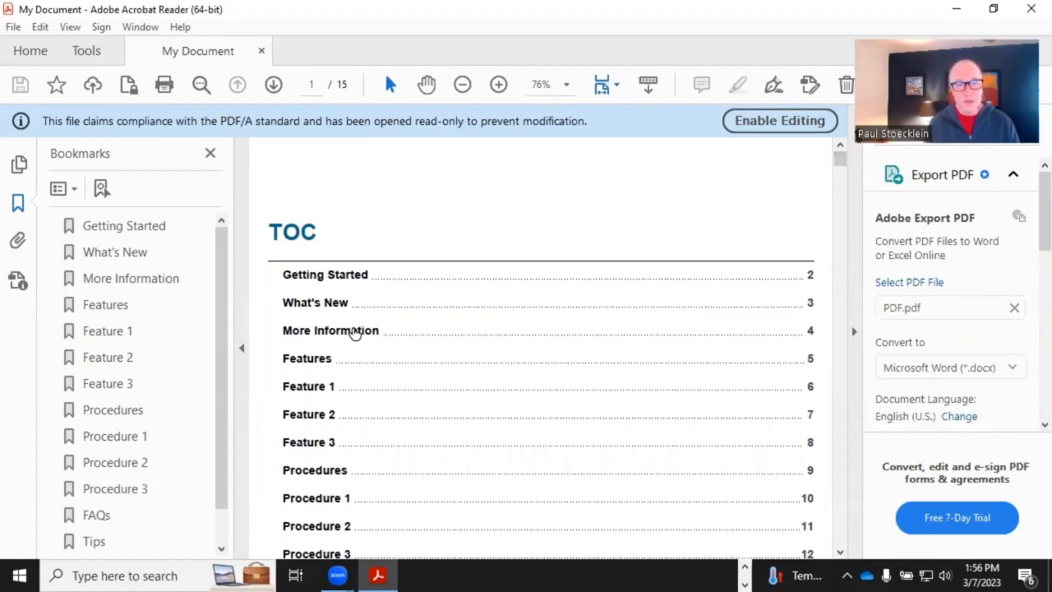
Step: Check the TOC page and the start of the Getting Started page in the generated PDF
scroll(344, 330, down, 1)
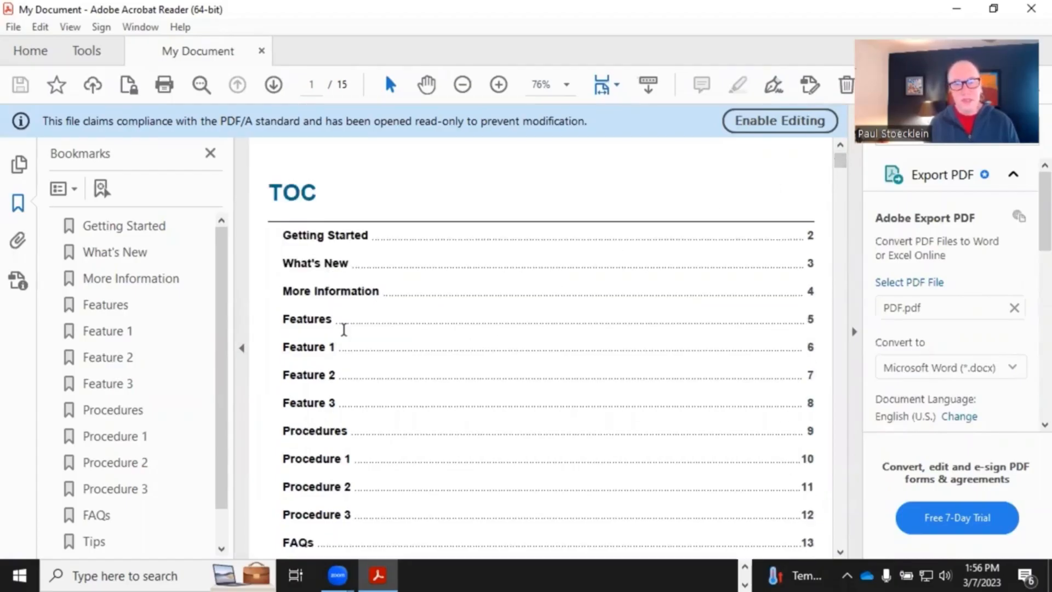
scroll(344, 330, down, 3)
scroll(341, 341, down, 5)
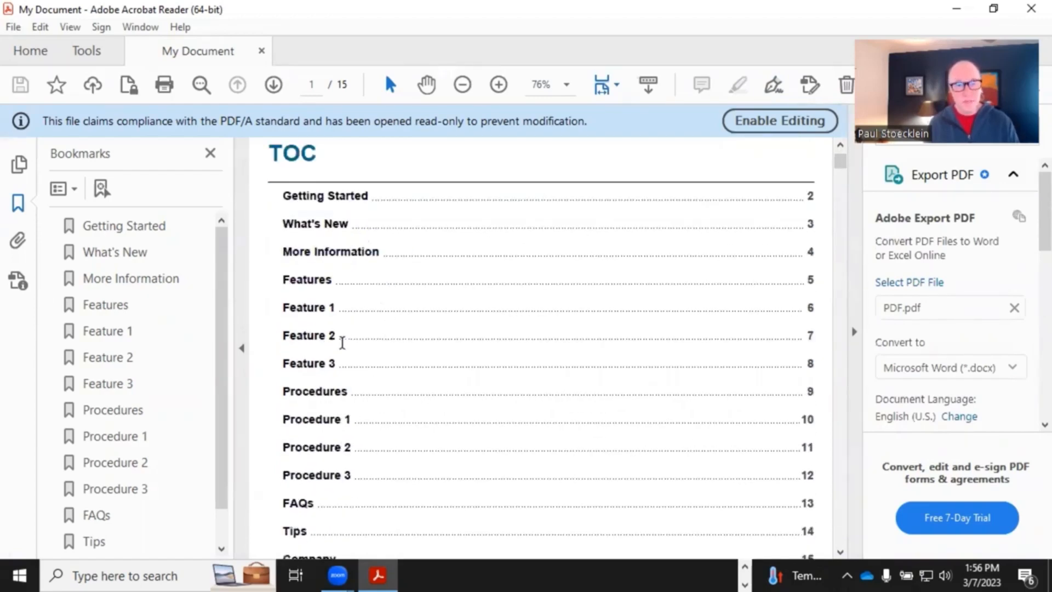
scroll(344, 348, down, 4)
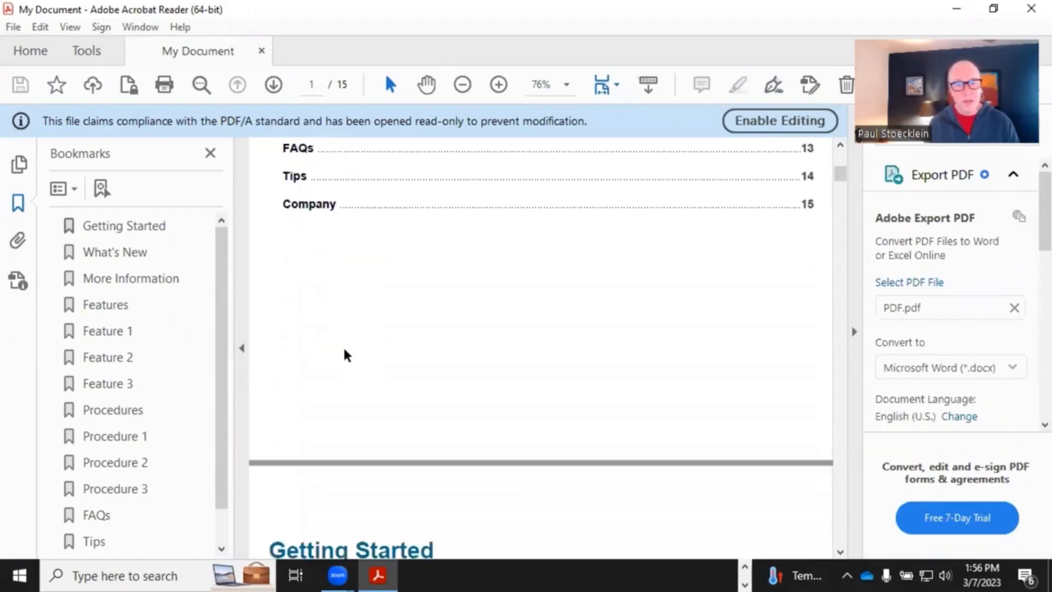
scroll(344, 347, down, 5)
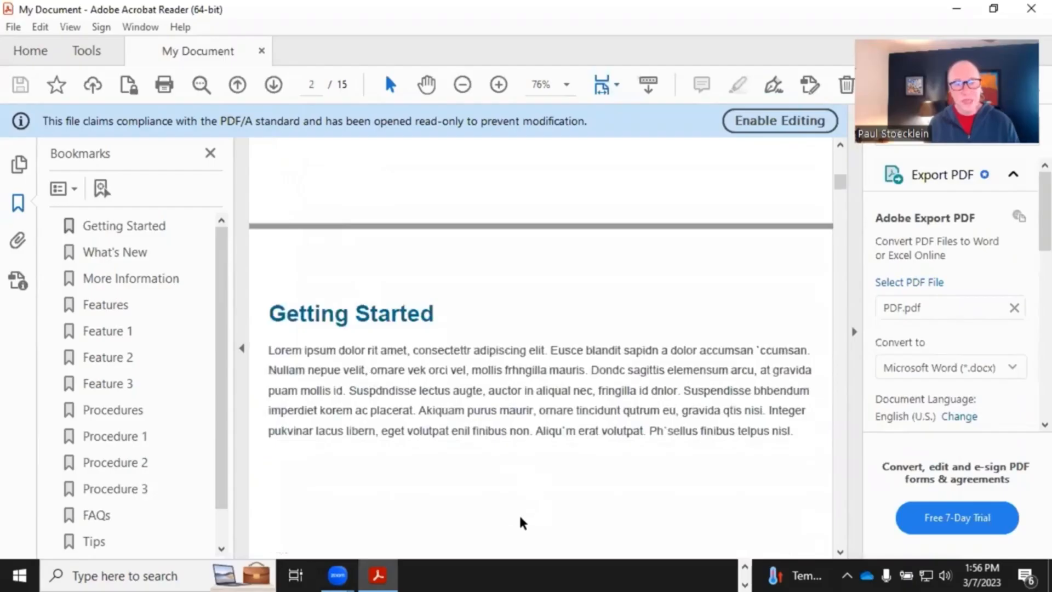
Step: View the PDF at 50% and examine the layout of the topic pages from Getting Started through Feature 1
click(570, 93)
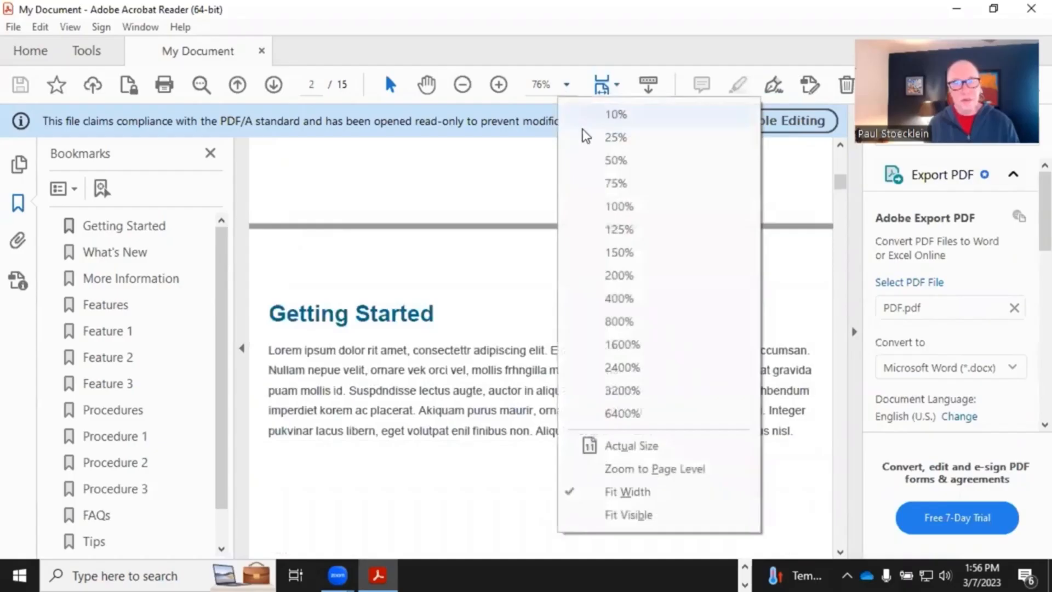
click(592, 159)
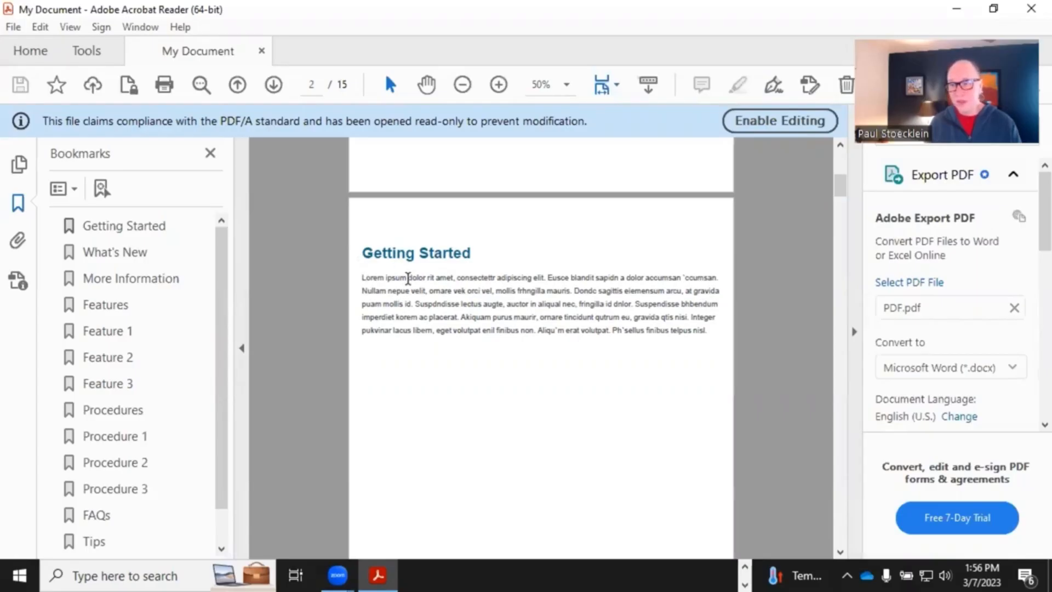
scroll(409, 282, down, 5)
scroll(411, 277, down, 3)
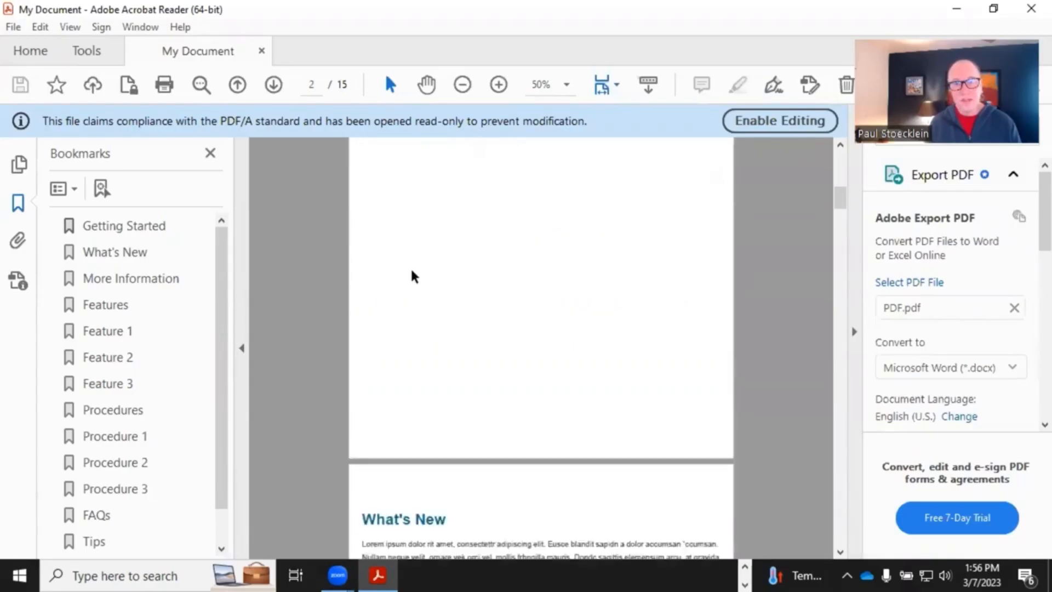
scroll(538, 452, down, 5)
scroll(544, 446, down, 12)
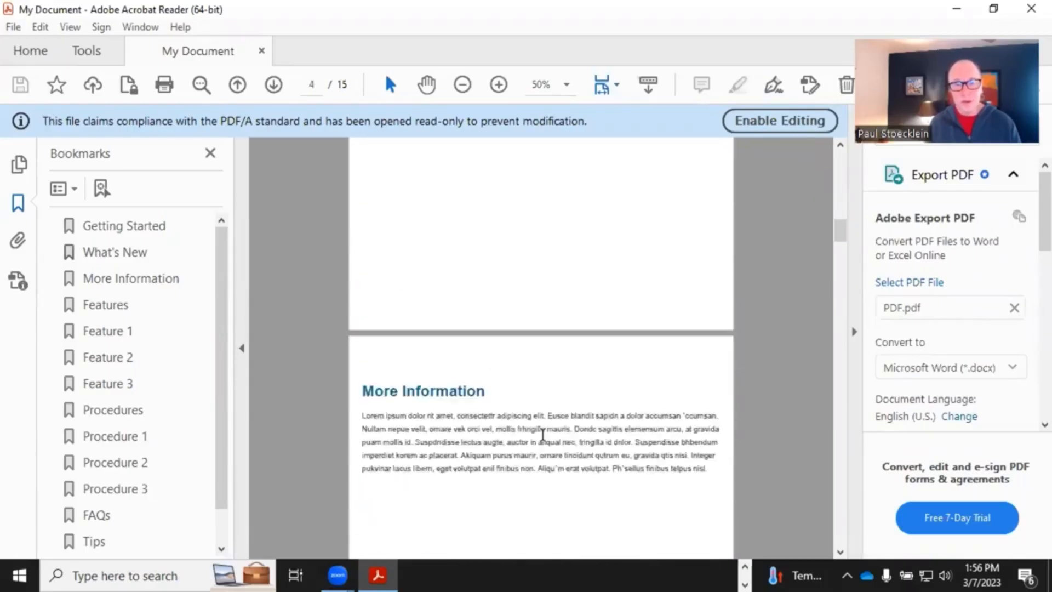
scroll(557, 436, down, 10)
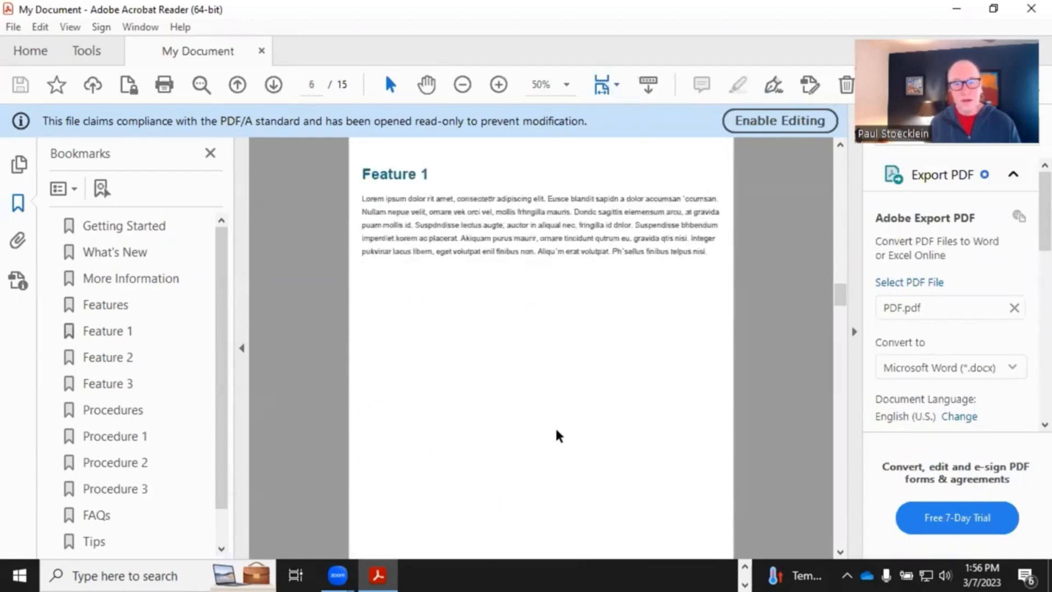
drag(841, 329, 842, 157)
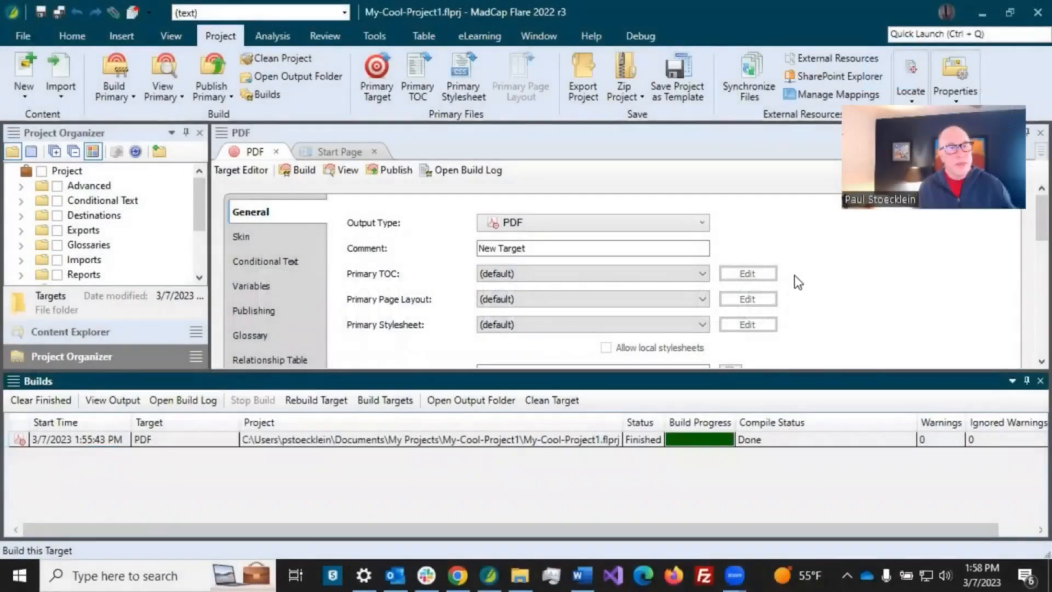
Step: Create a folder named Print-Only directly under the project's Content folder
click(1028, 384)
click(82, 502)
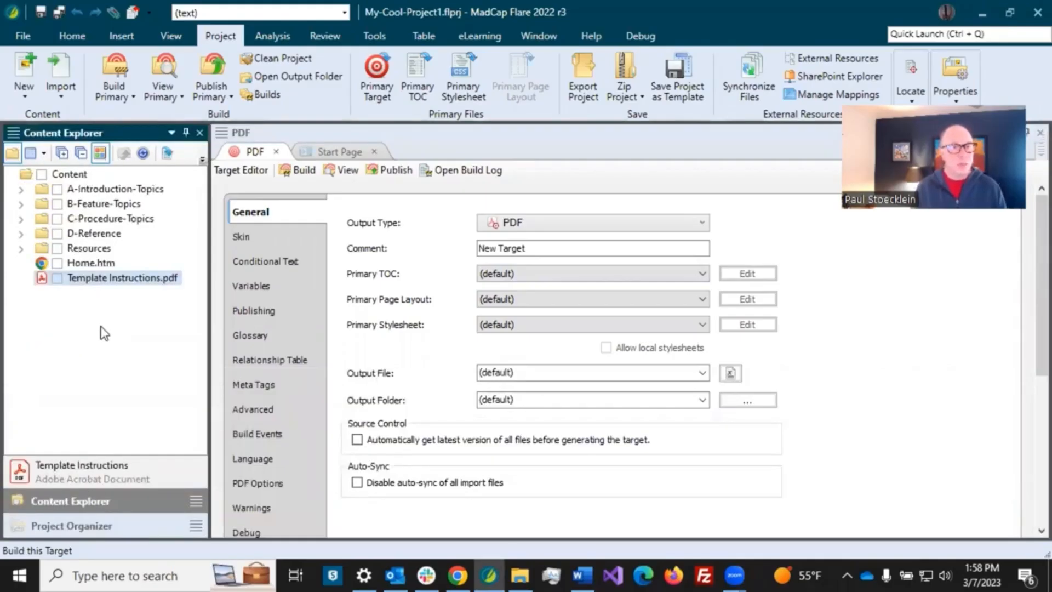
click(73, 176)
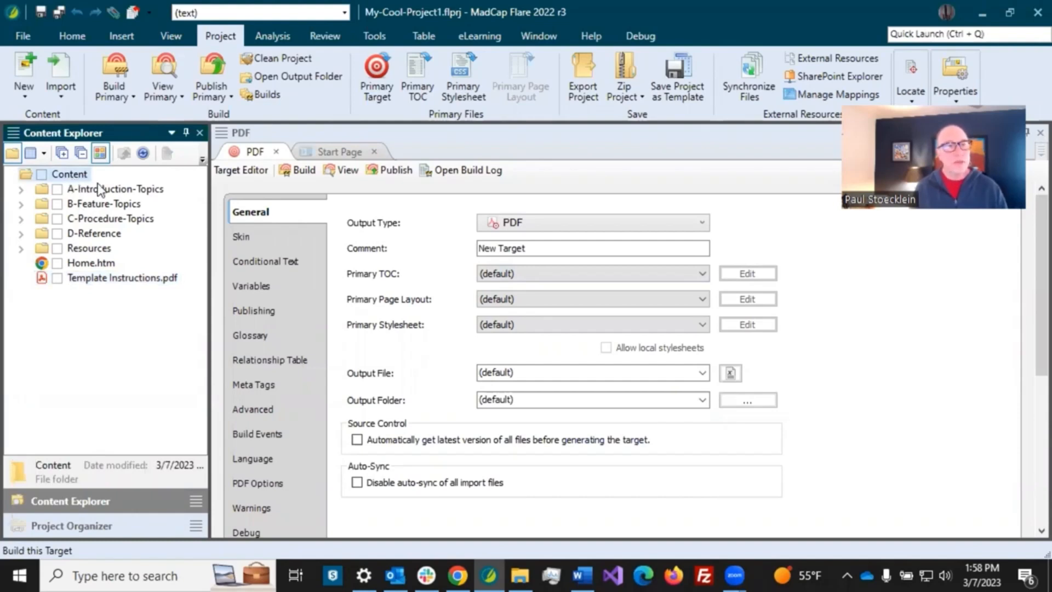
drag(208, 227, 255, 227)
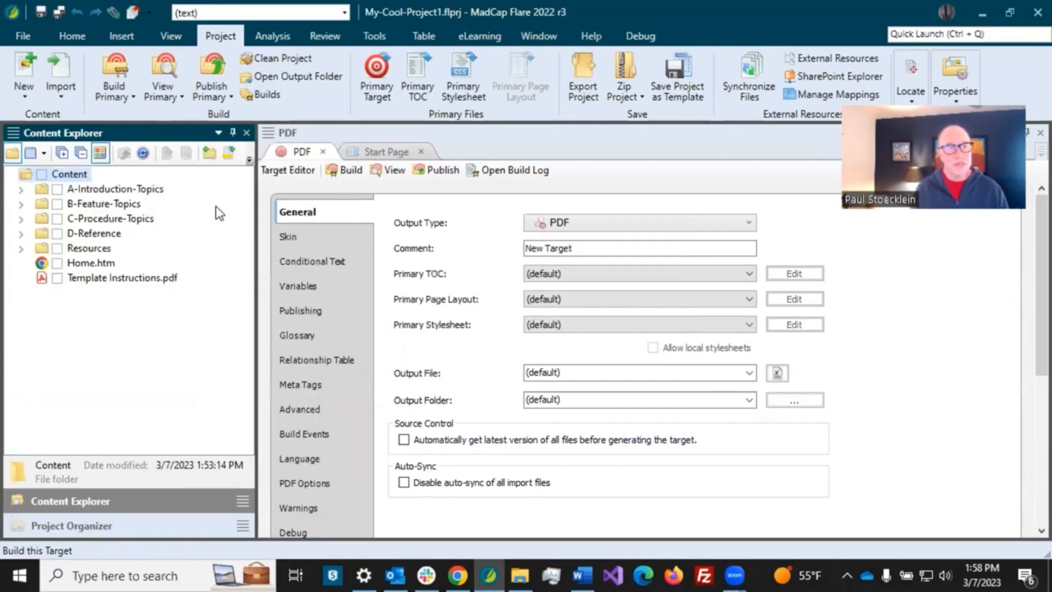
click(208, 154)
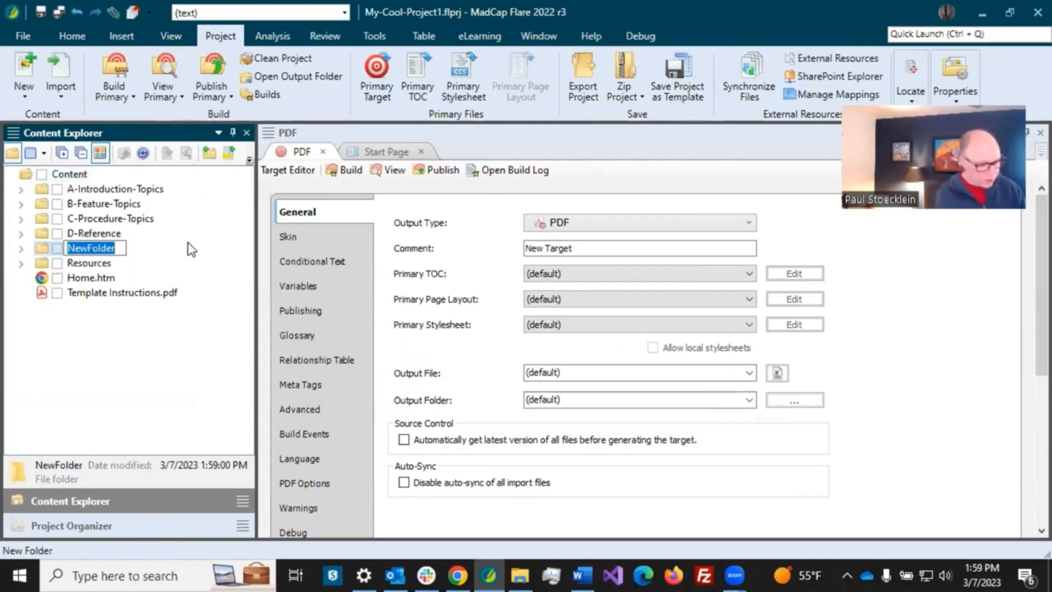
text(Print-Only)
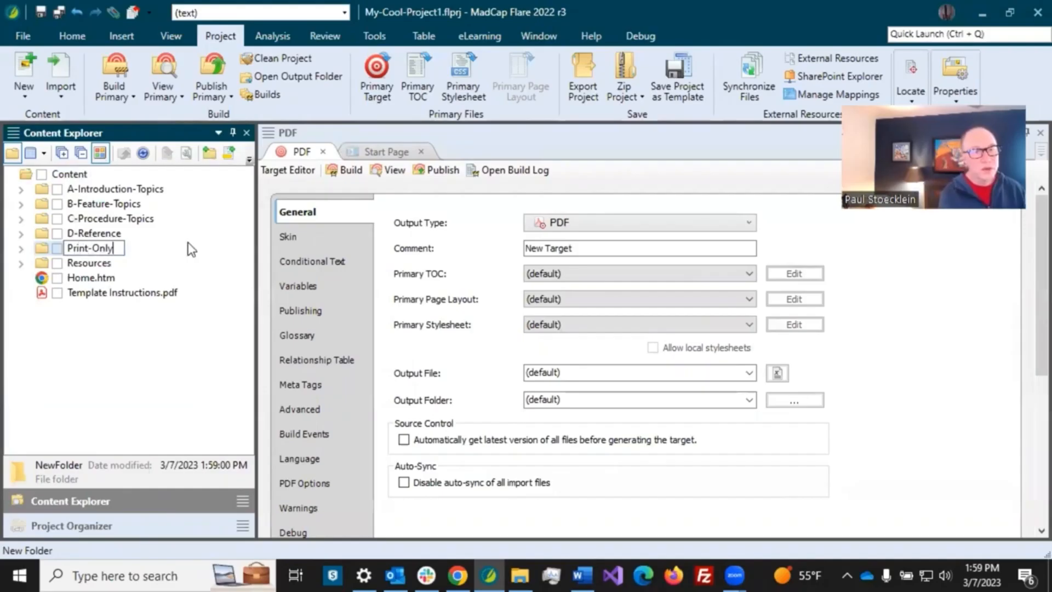
key(Return)
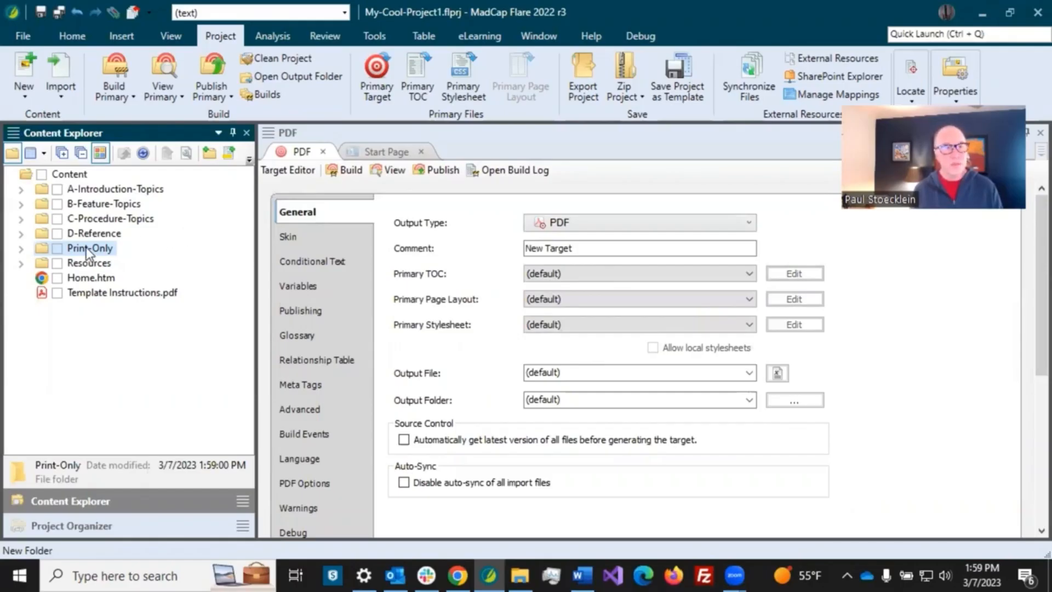
Step: Delete the Mobile, Tablet and Web tags from the Default condition tag set and save it
click(110, 518)
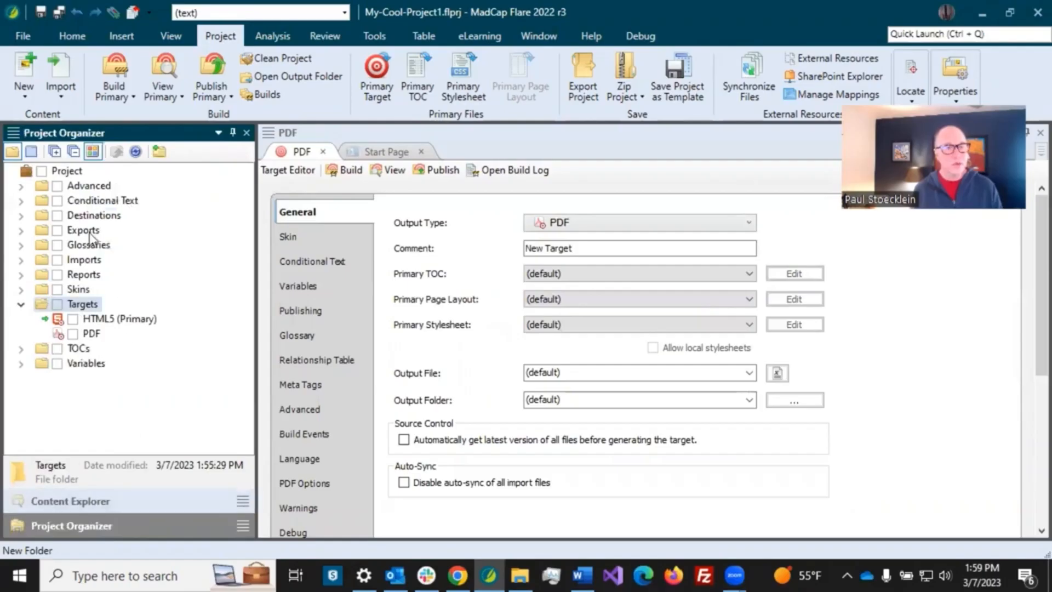
double_click(87, 200)
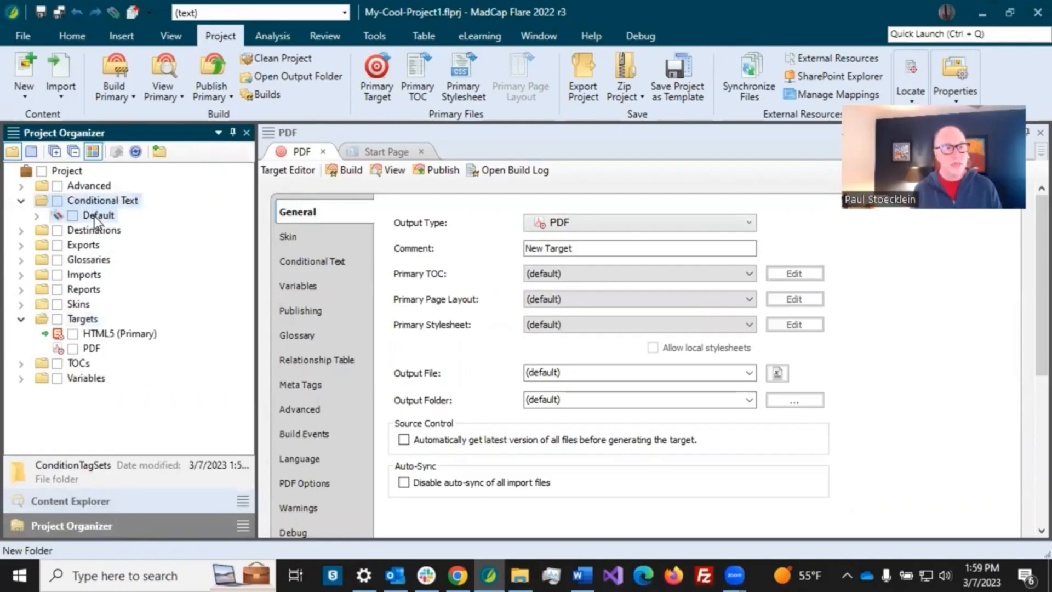
double_click(101, 217)
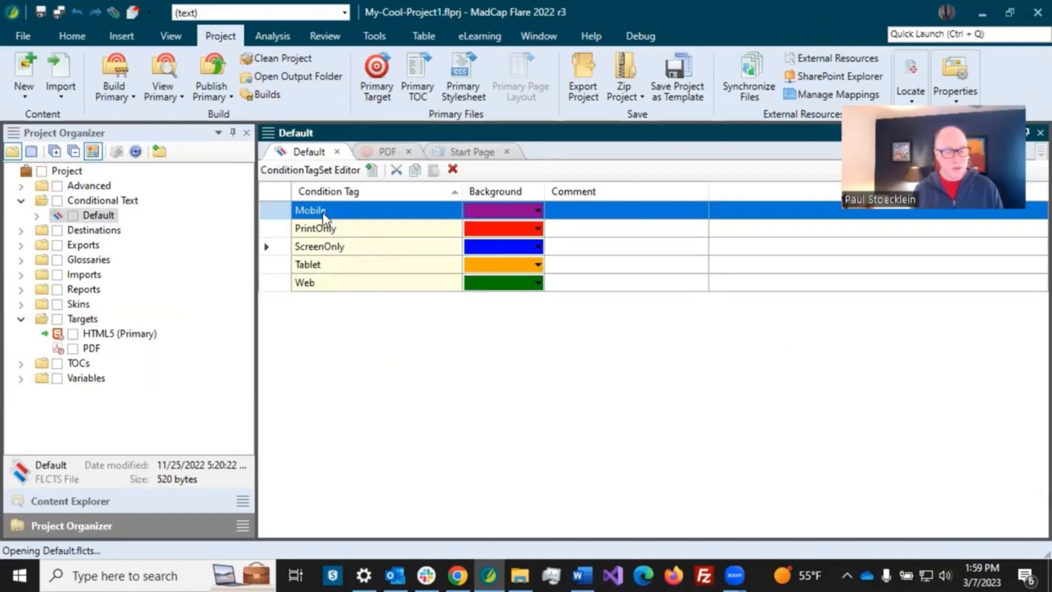
key(Delete)
click(331, 246)
key(Delete)
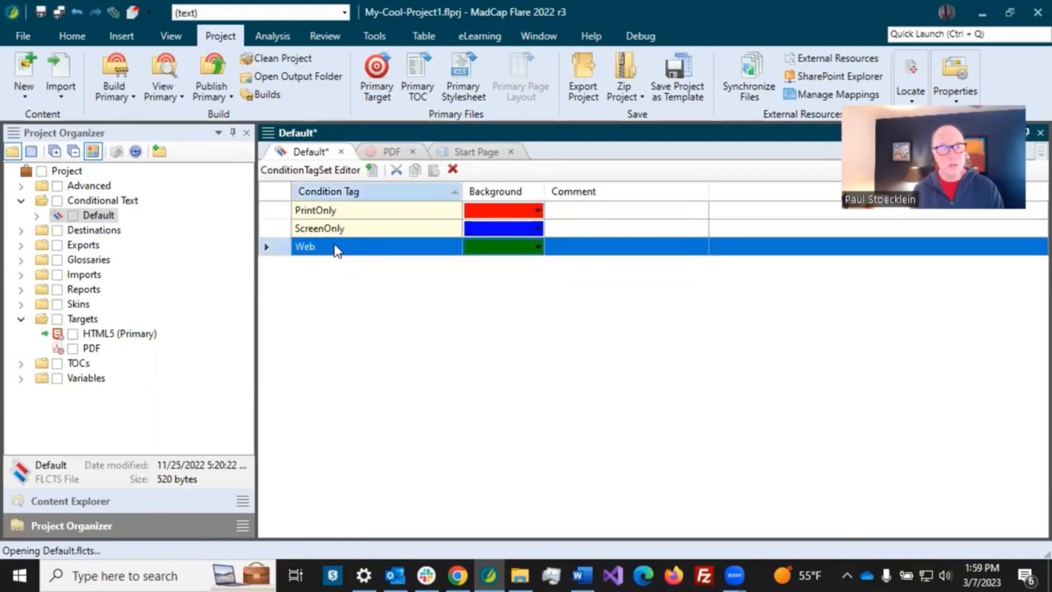
key(Delete)
click(58, 12)
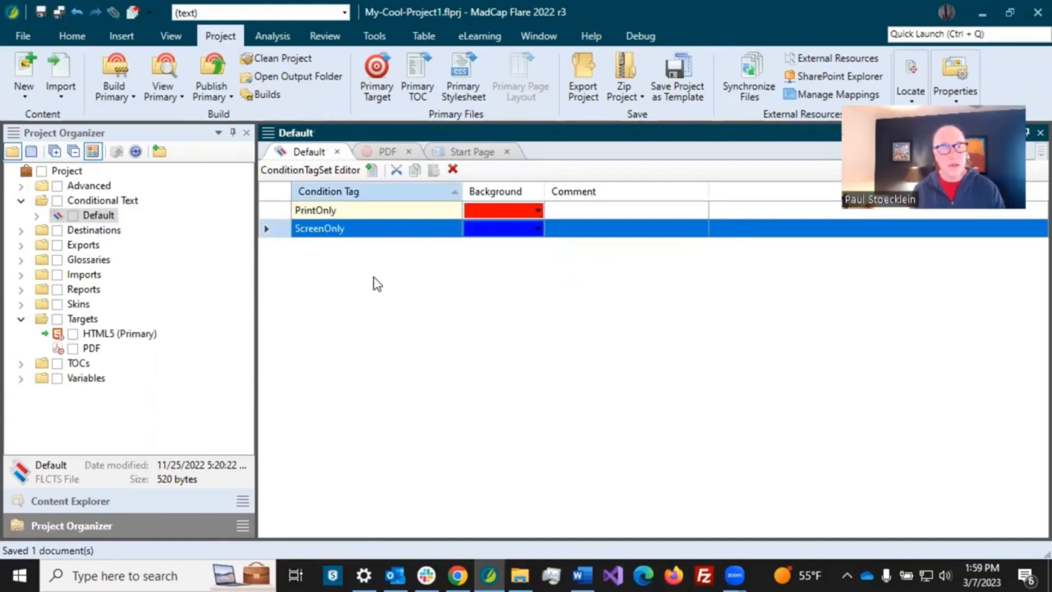
click(330, 213)
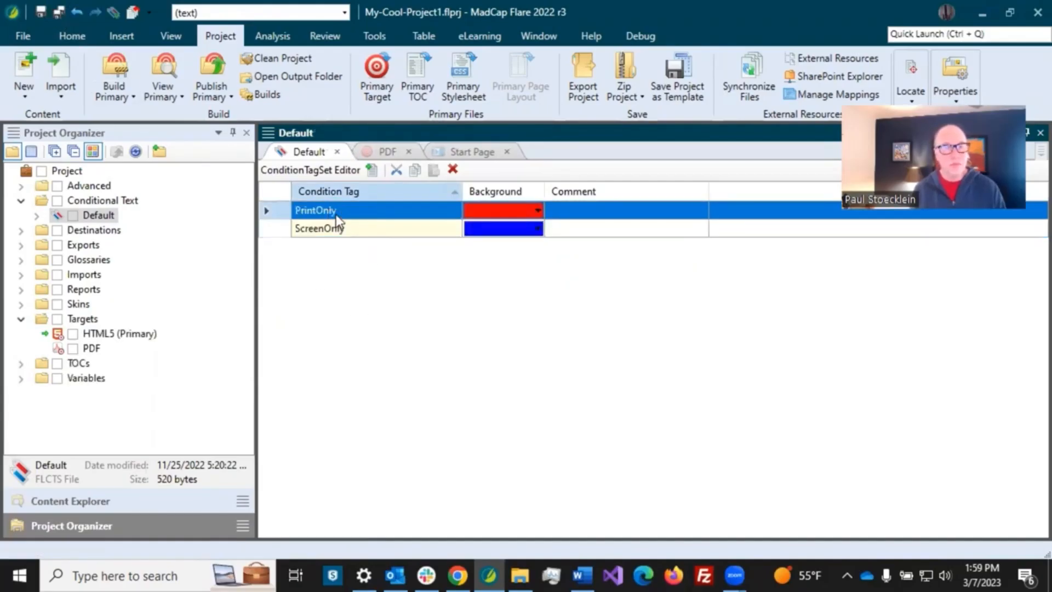
click(335, 233)
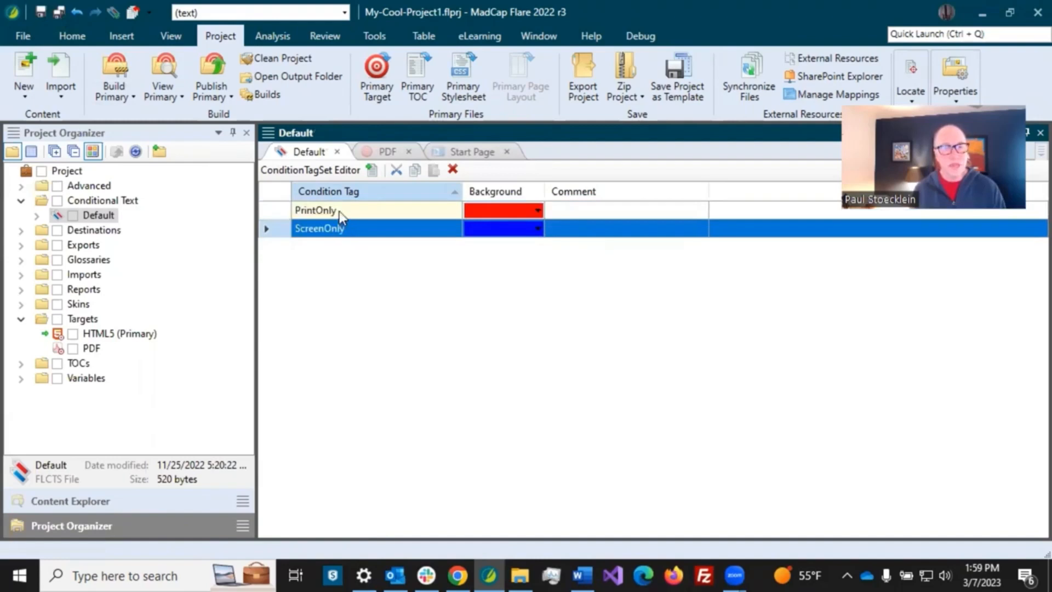
click(340, 212)
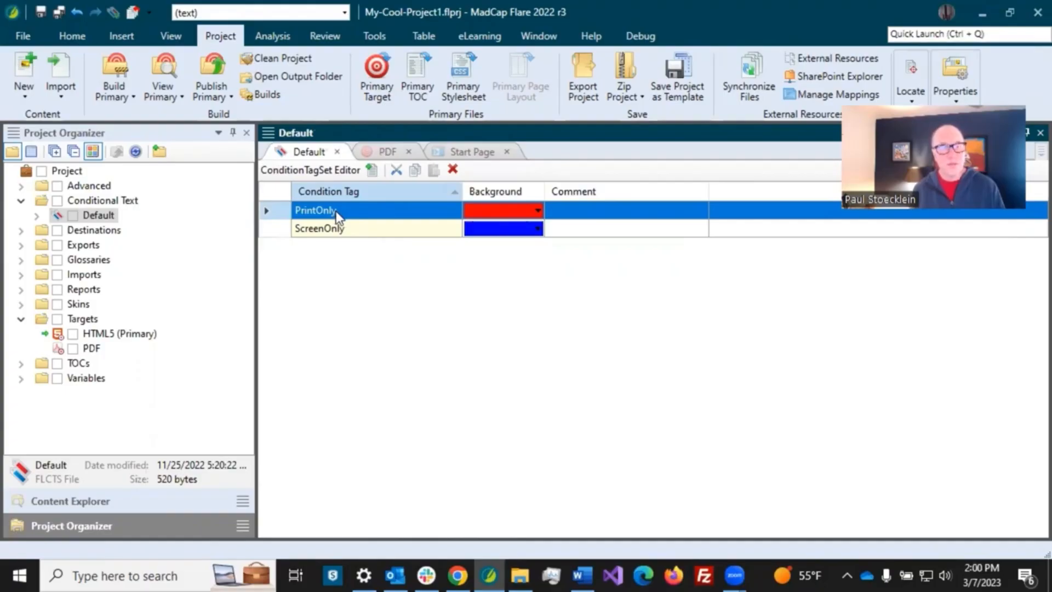
click(336, 233)
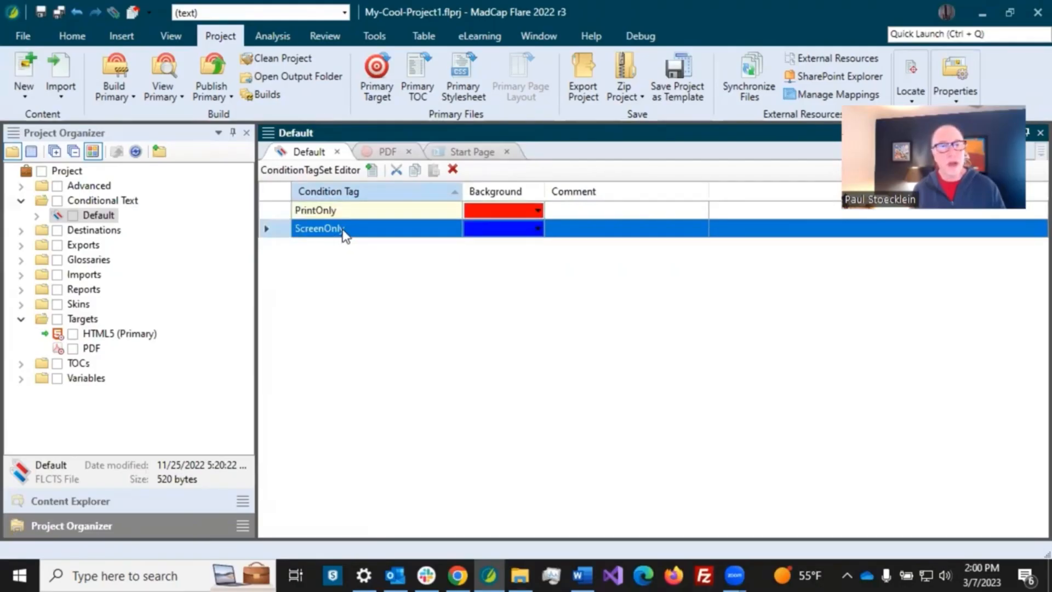
Step: Apply the PrintOnly condition tag from the Default set to the Print-Only content folder
click(336, 211)
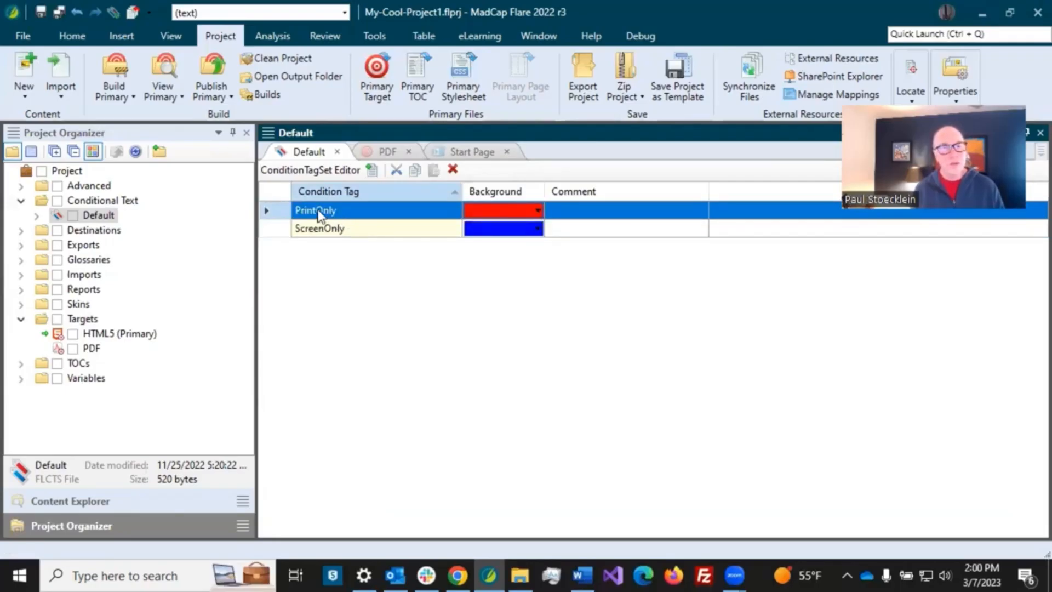
click(137, 503)
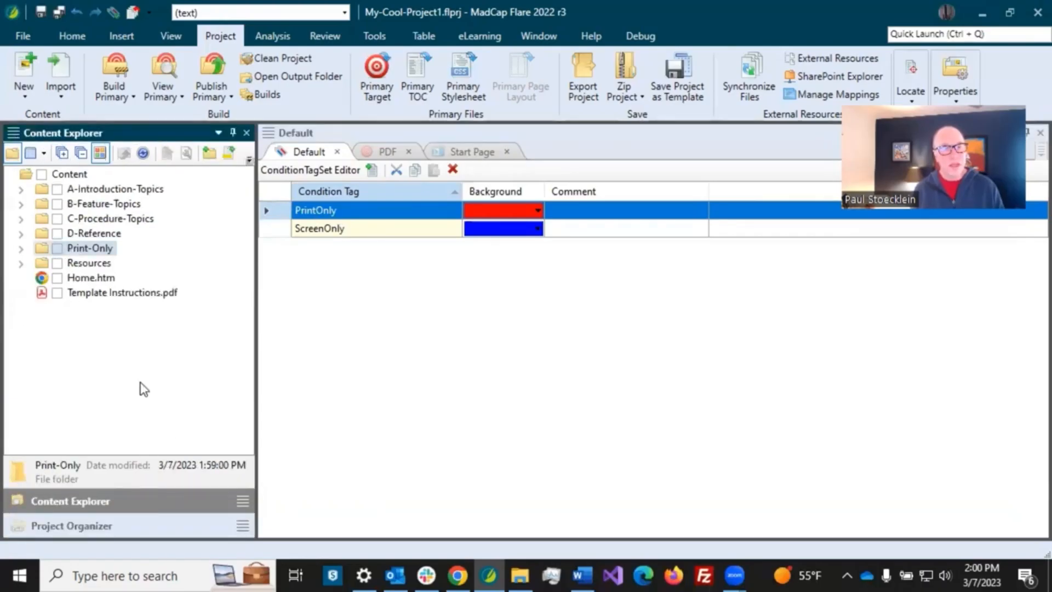
right_click(71, 248)
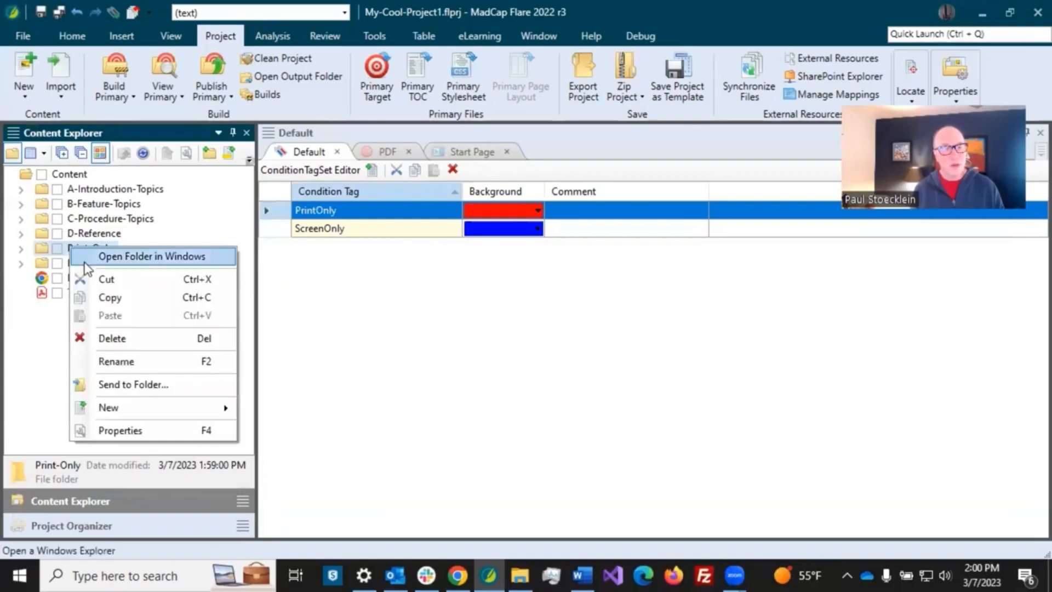
click(125, 430)
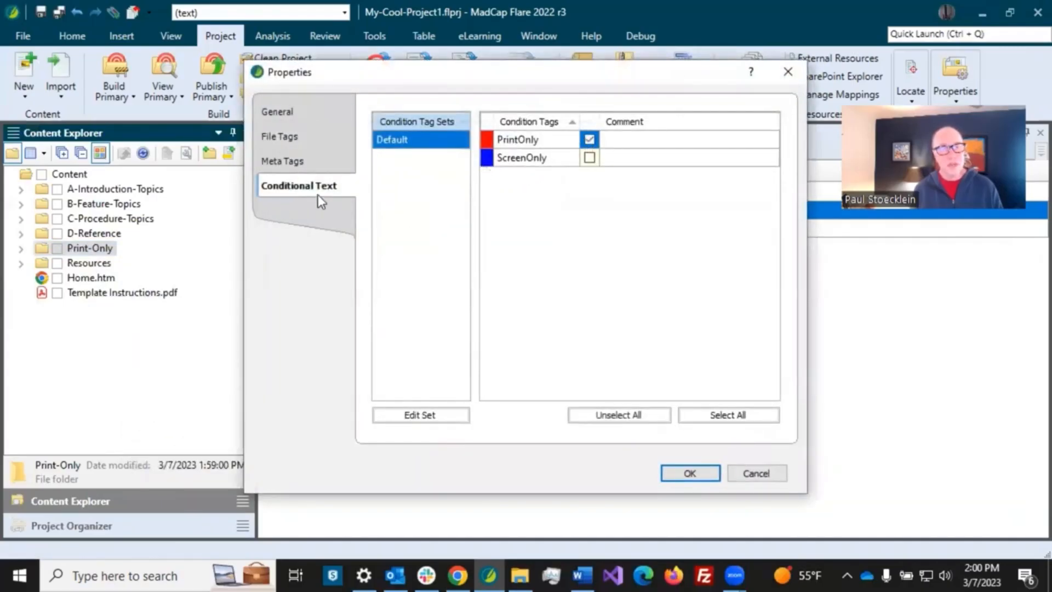
click(692, 474)
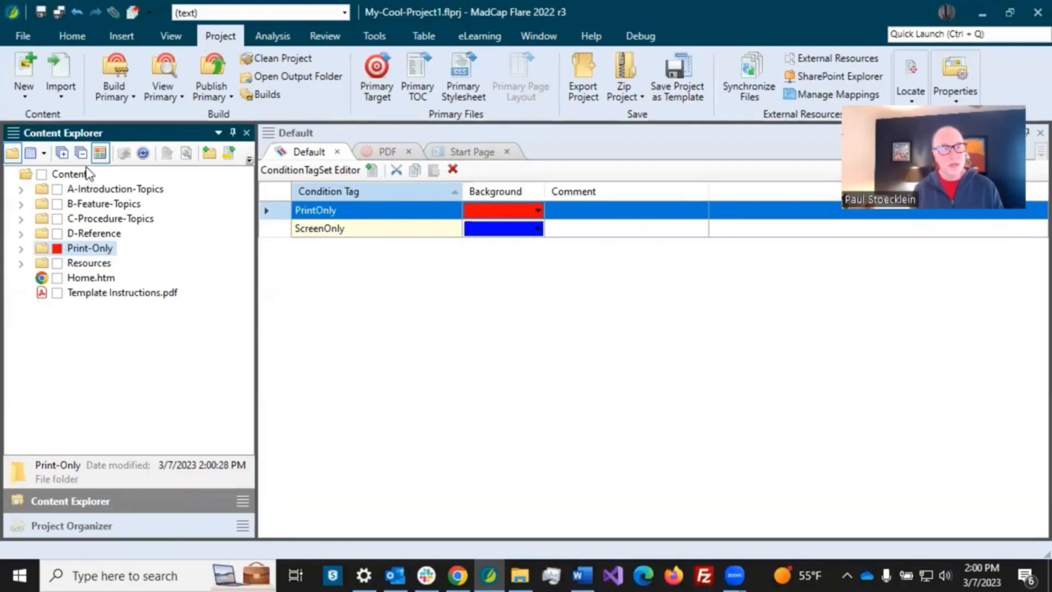
click(100, 154)
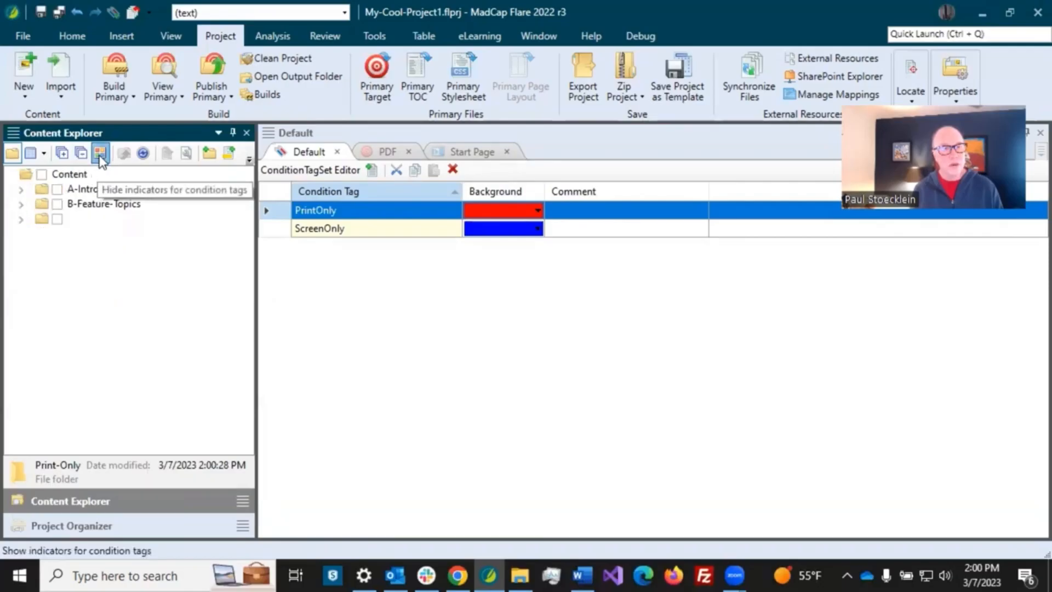
click(100, 153)
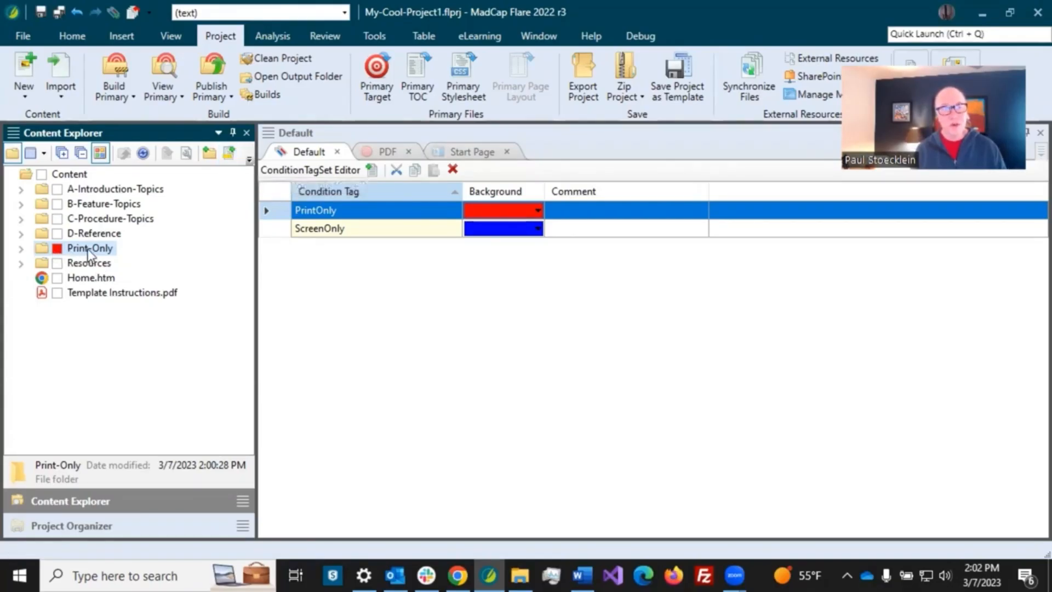
Step: Add a topic named Title to the Print-Only folder, based on the NewTopic.htm factory template
click(230, 154)
click(341, 146)
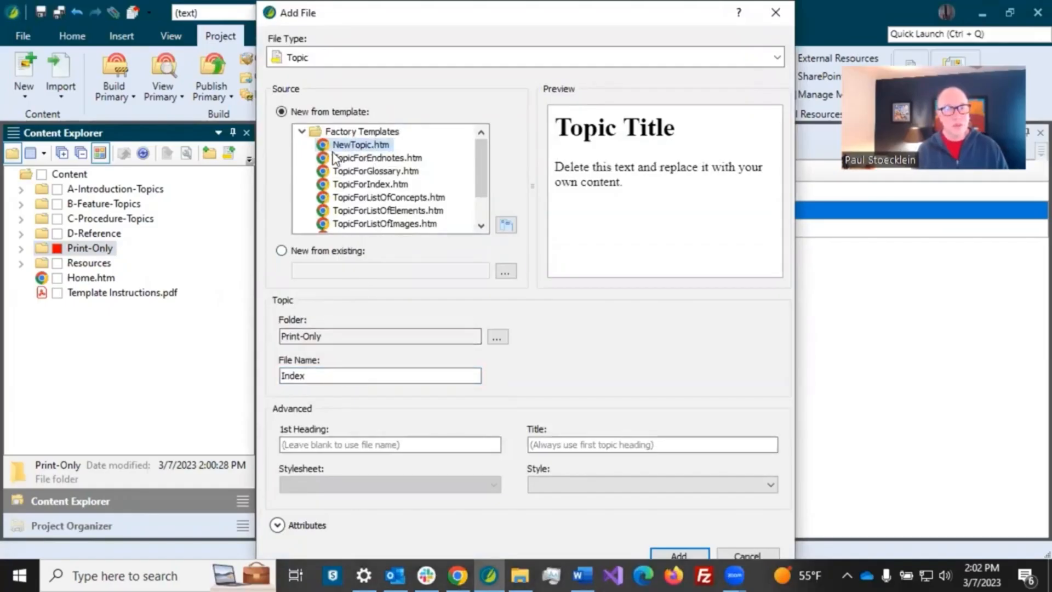
double_click(322, 374)
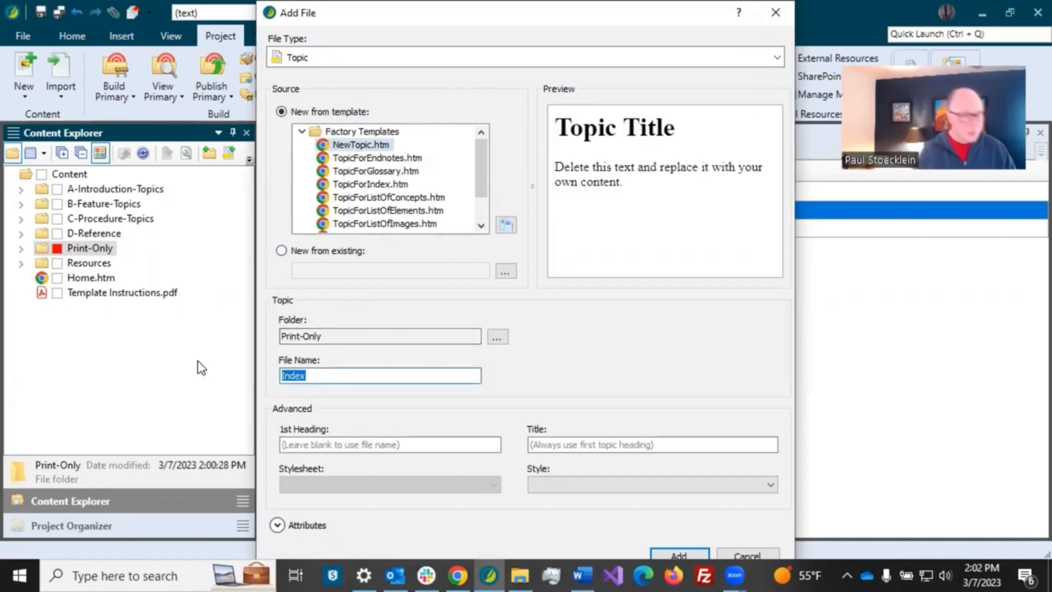
text(Title)
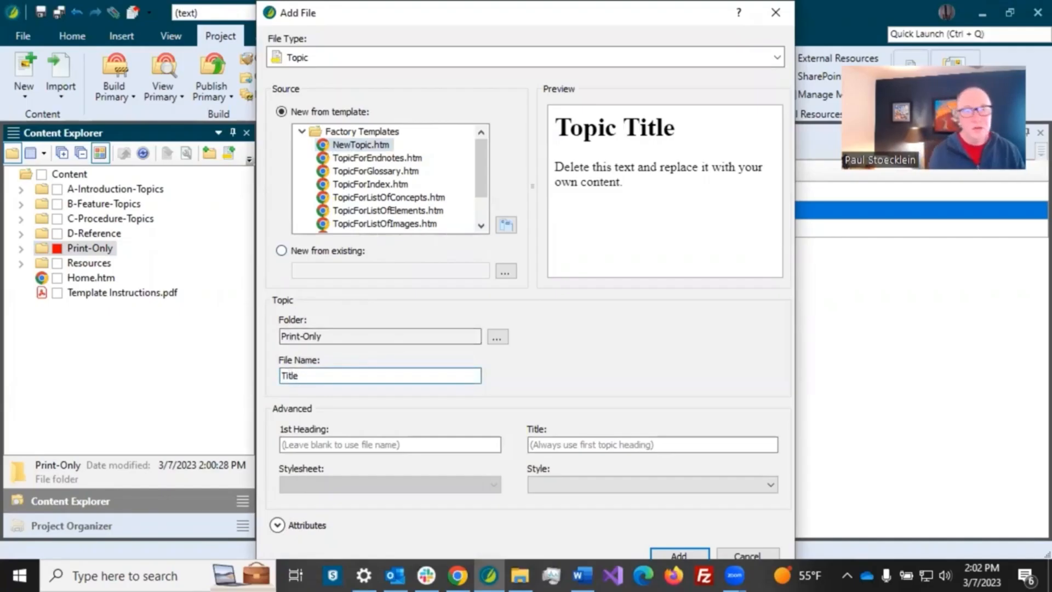
click(695, 551)
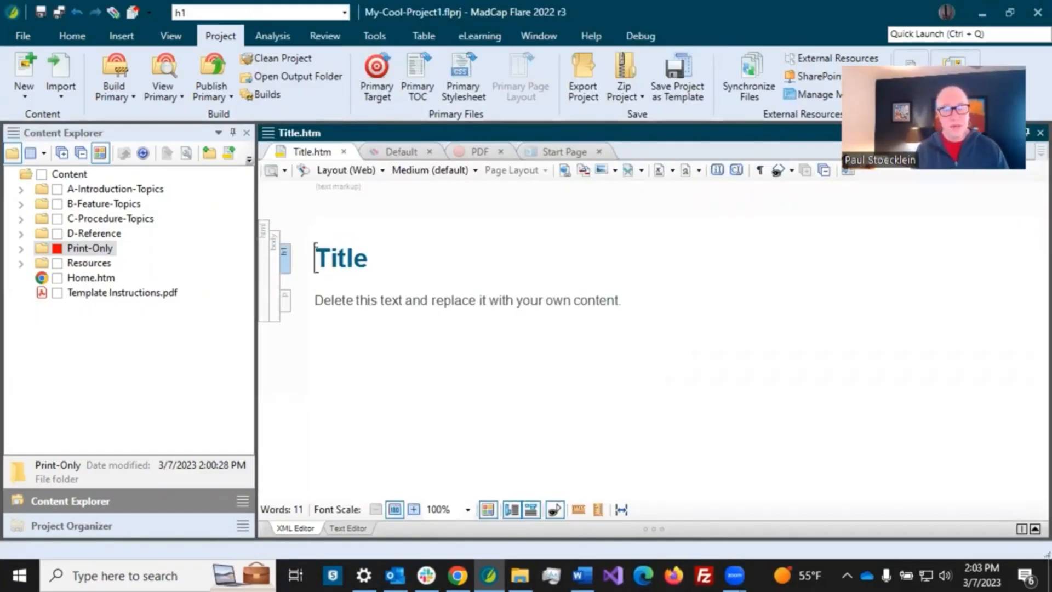
Step: Replace the new topic's heading with "My Cool PDF" and its placeholder paragraph with "All About Whatever", without a period, and save
drag(315, 259, 369, 259)
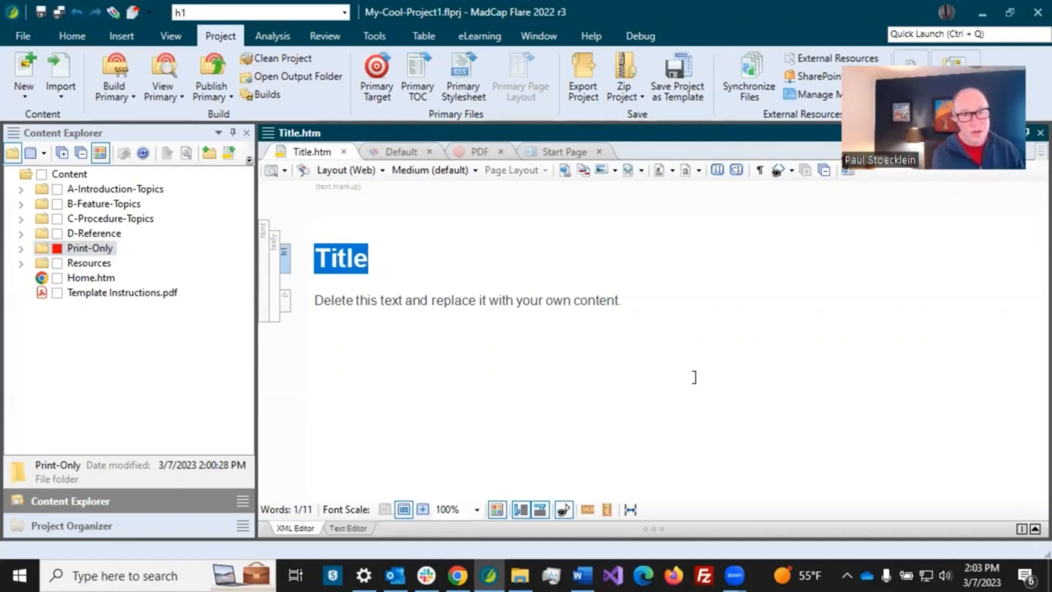
text(My Cool)
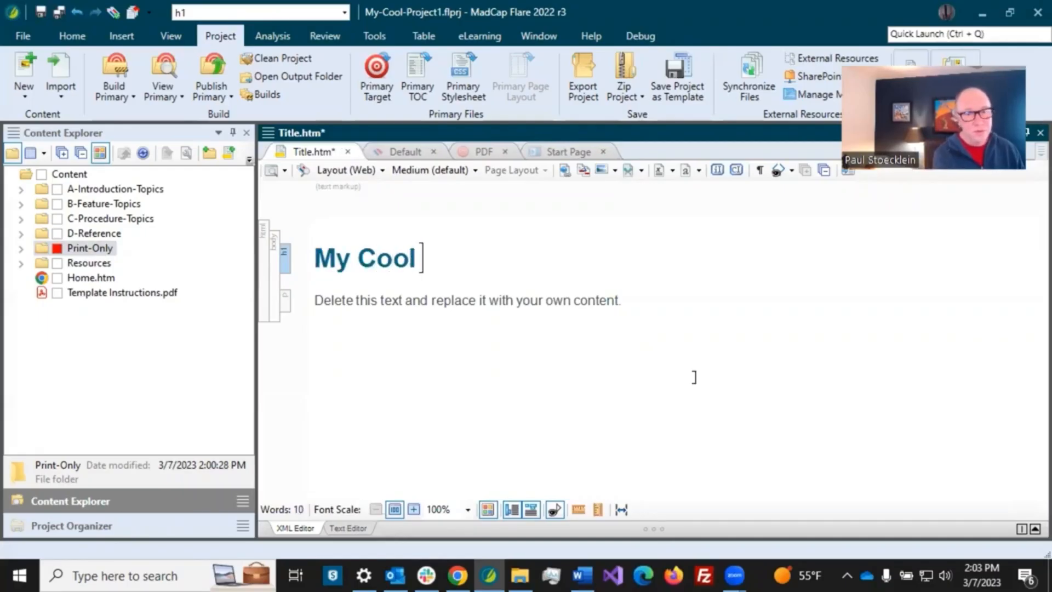
text( PDF)
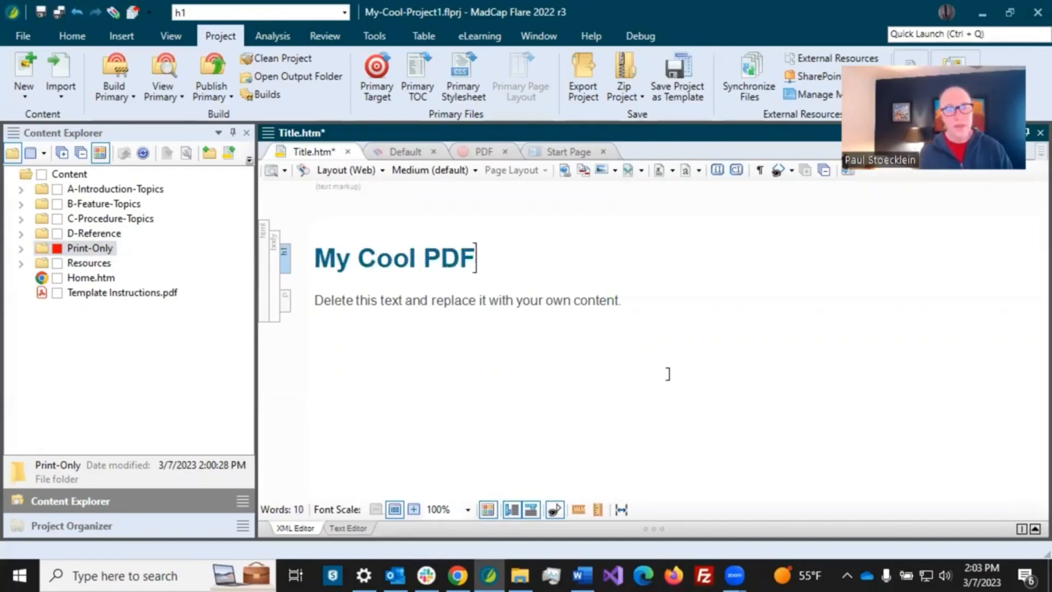
drag(317, 300, 621, 292)
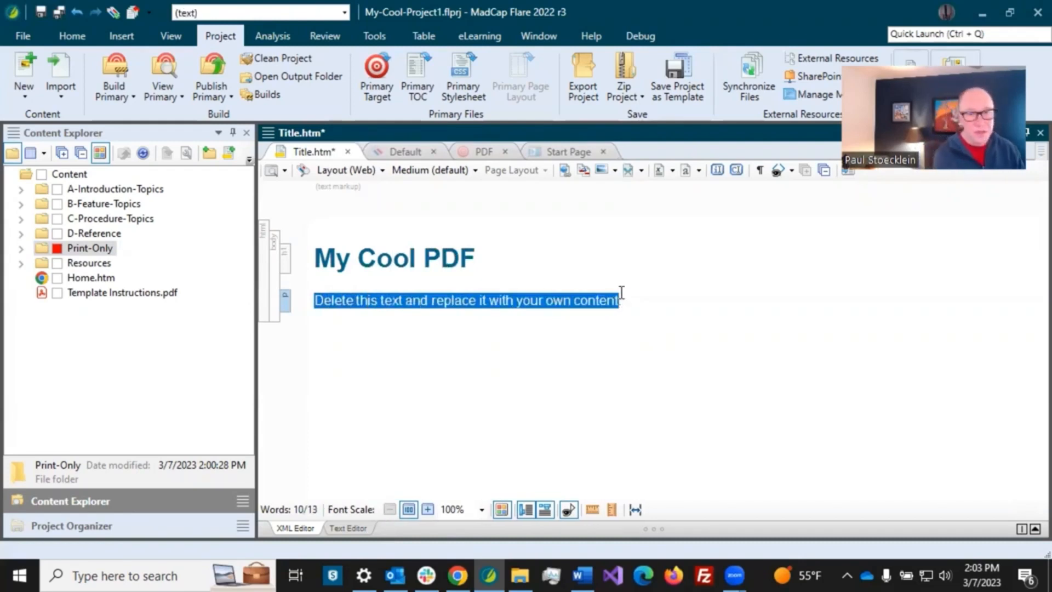
text(All About )
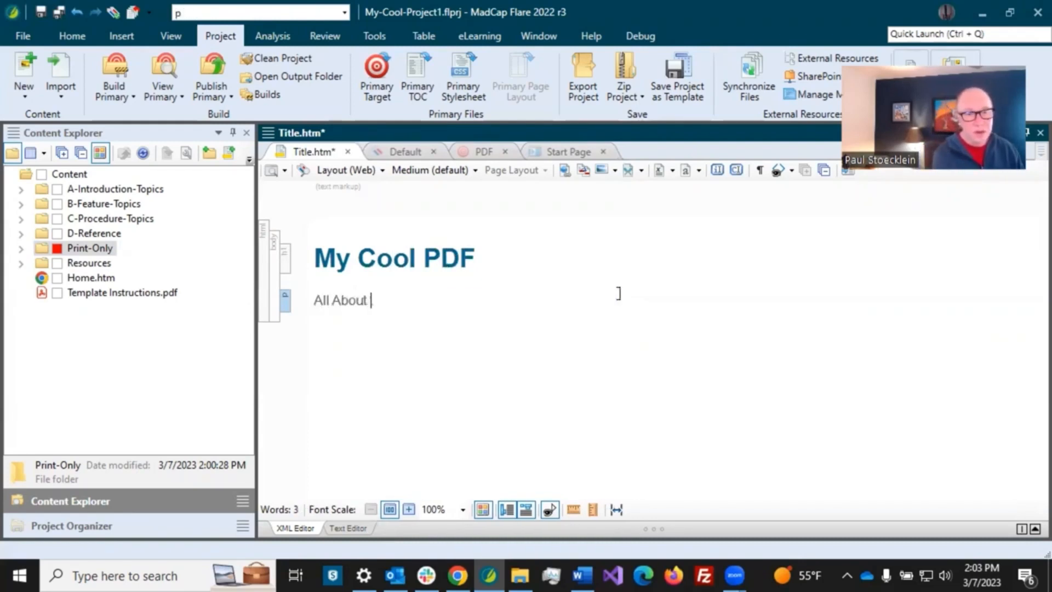
text(Whatever.)
click(369, 254)
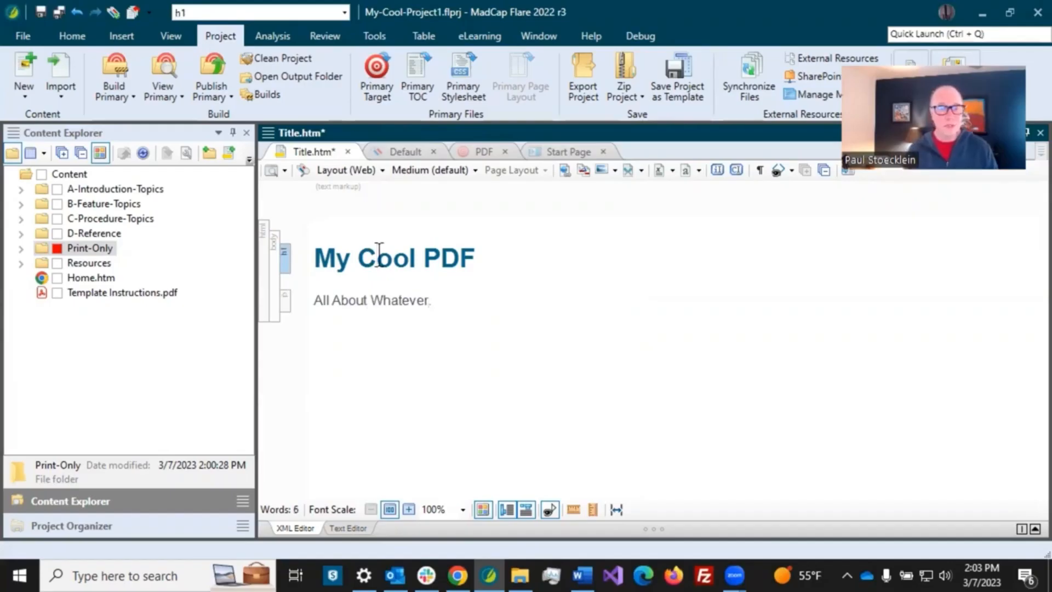
click(455, 299)
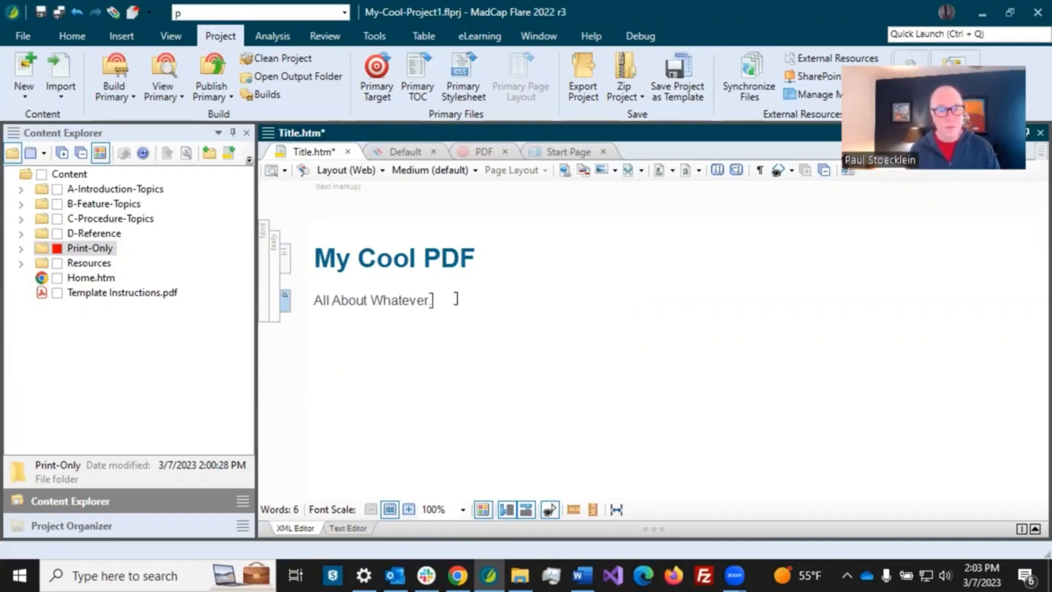
key(BackSpace)
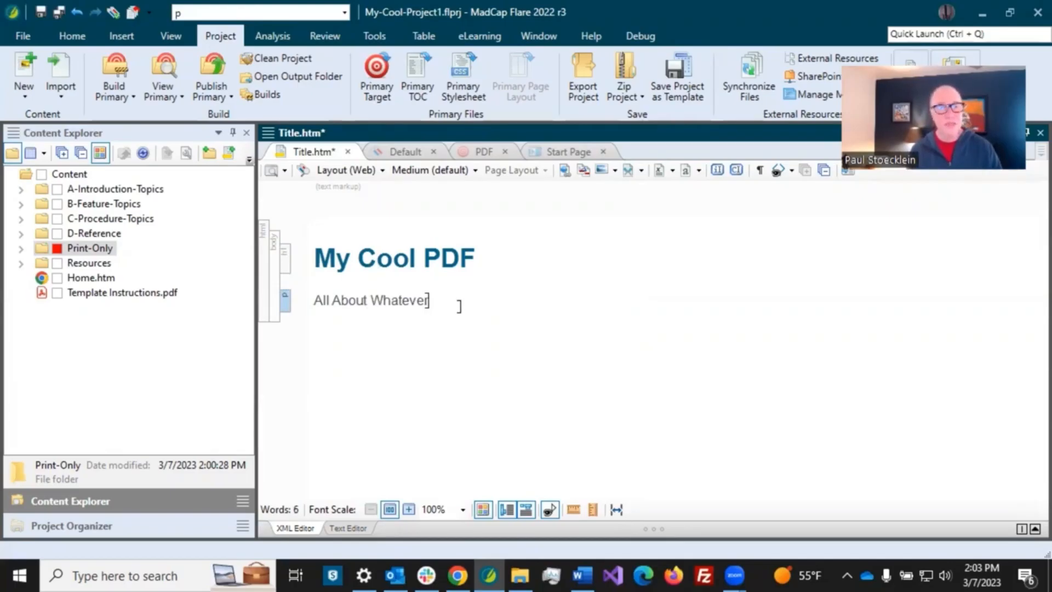
click(58, 12)
click(383, 264)
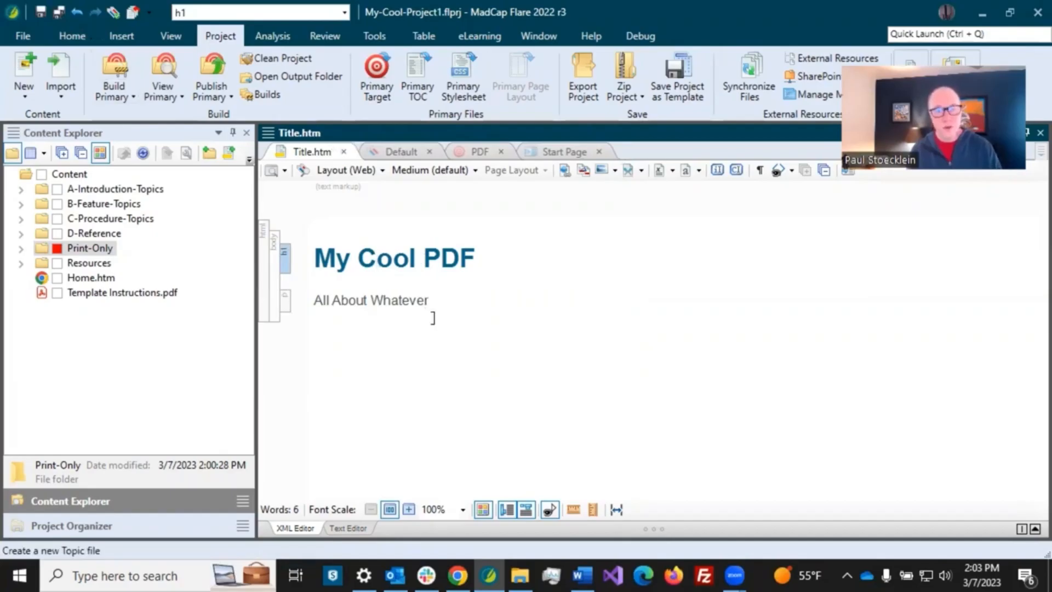
click(431, 301)
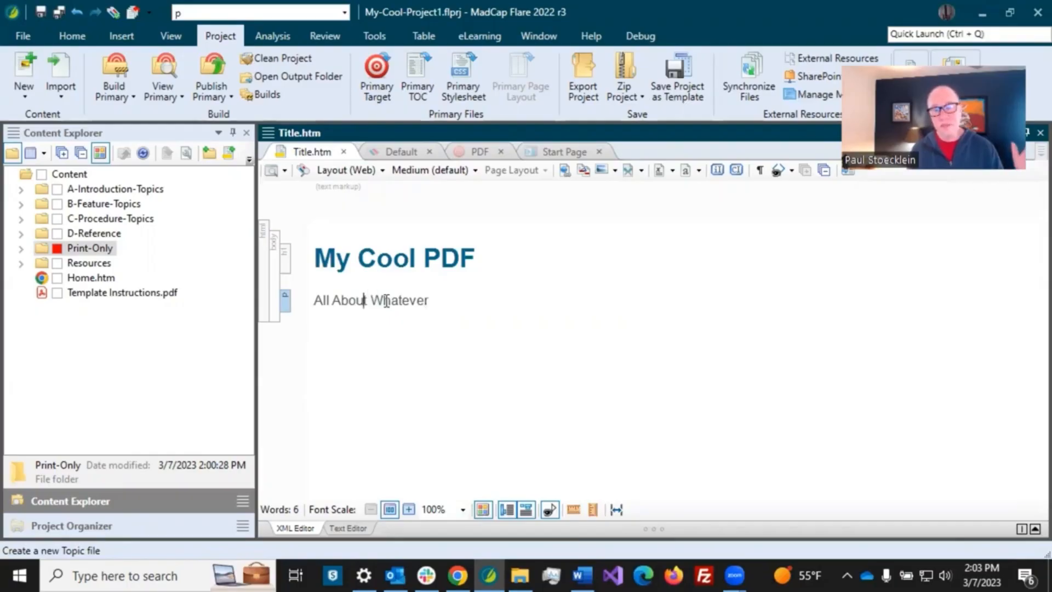
click(358, 257)
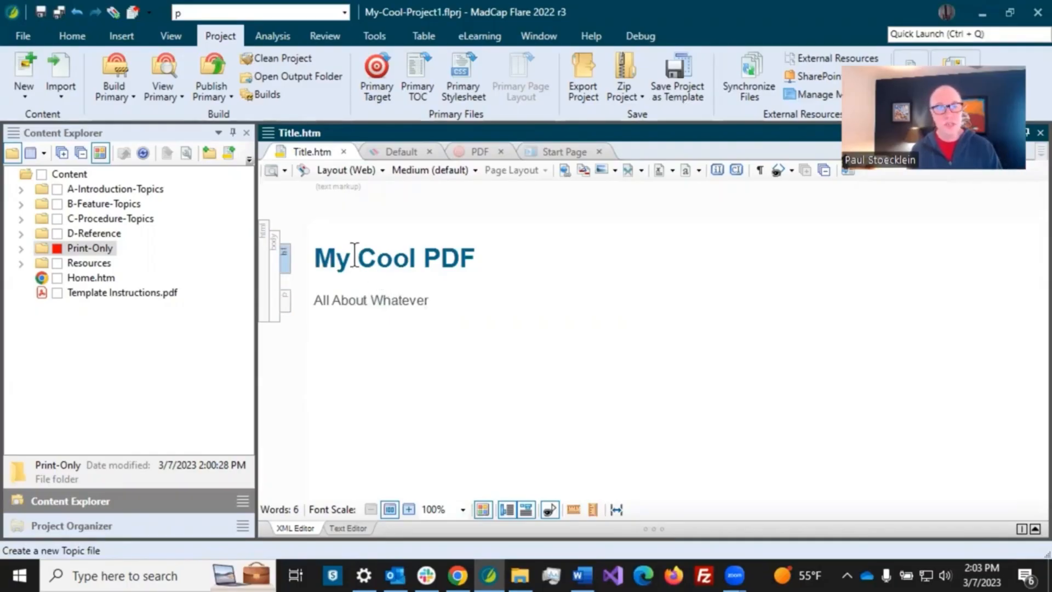
drag(324, 257, 471, 269)
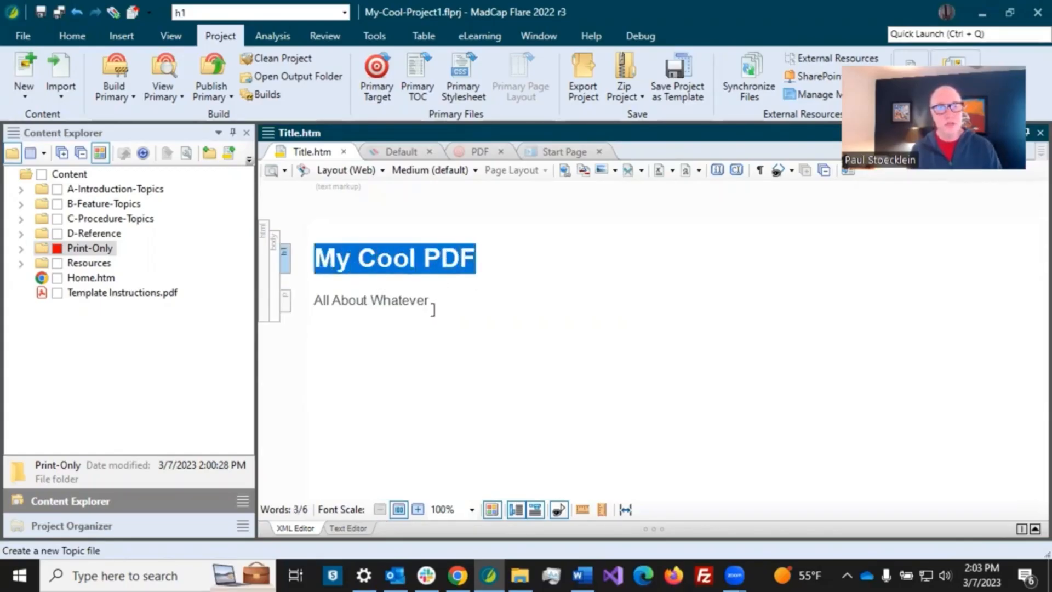
click(433, 307)
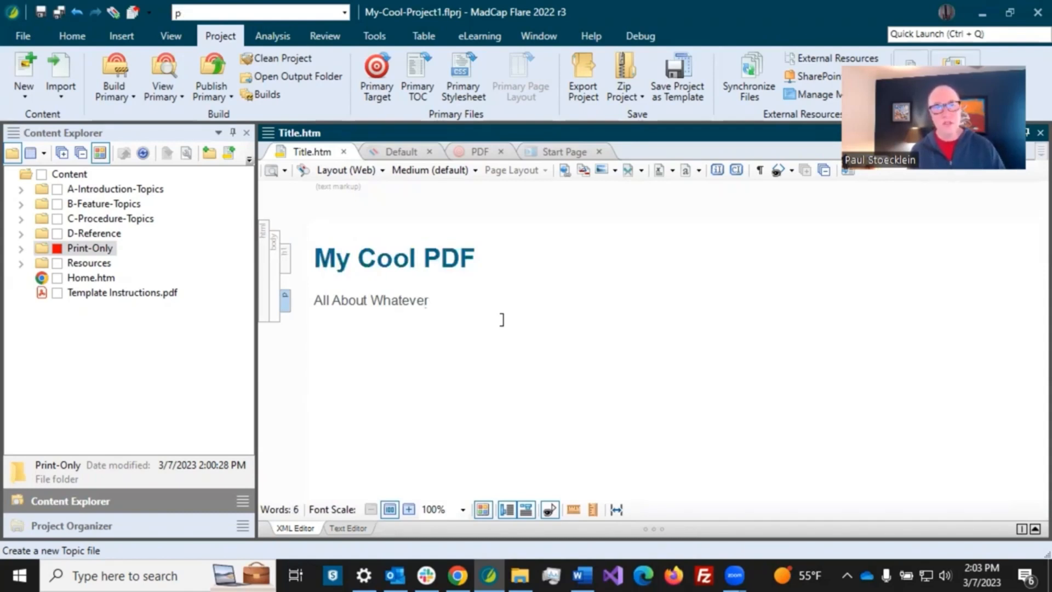
click(417, 264)
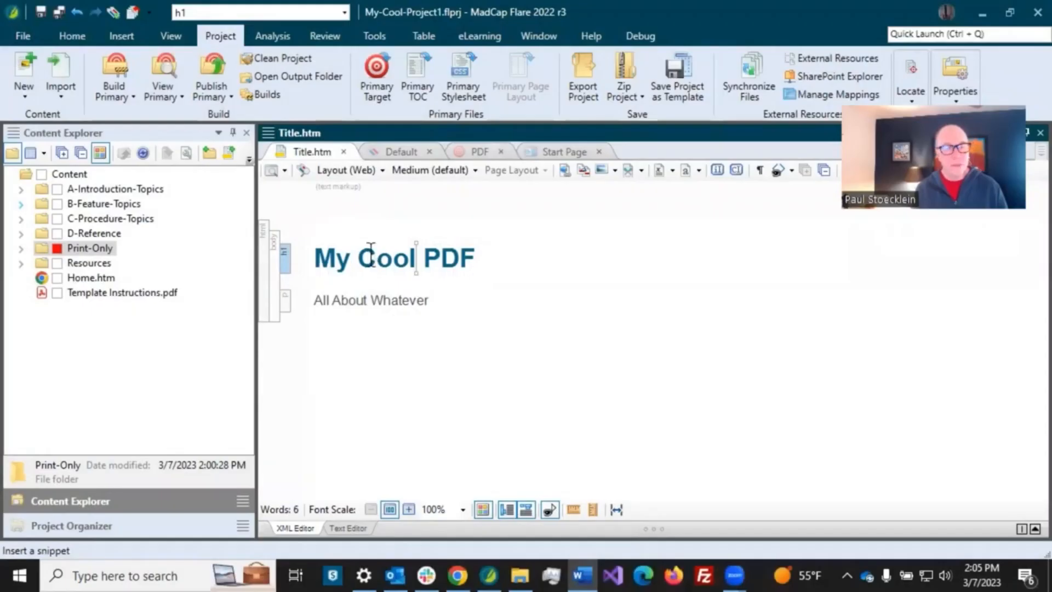
click(371, 253)
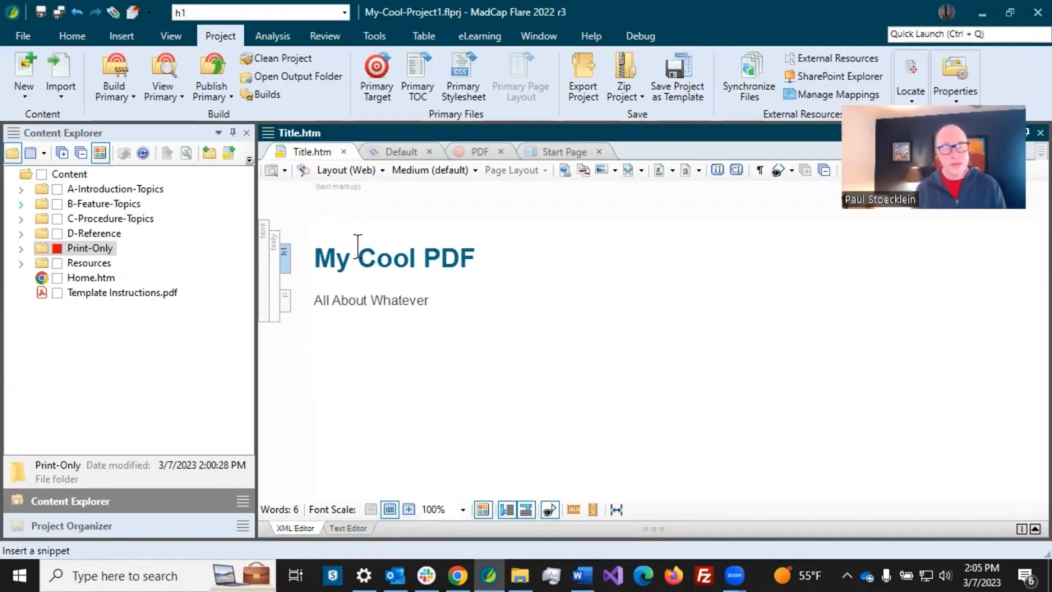
click(386, 257)
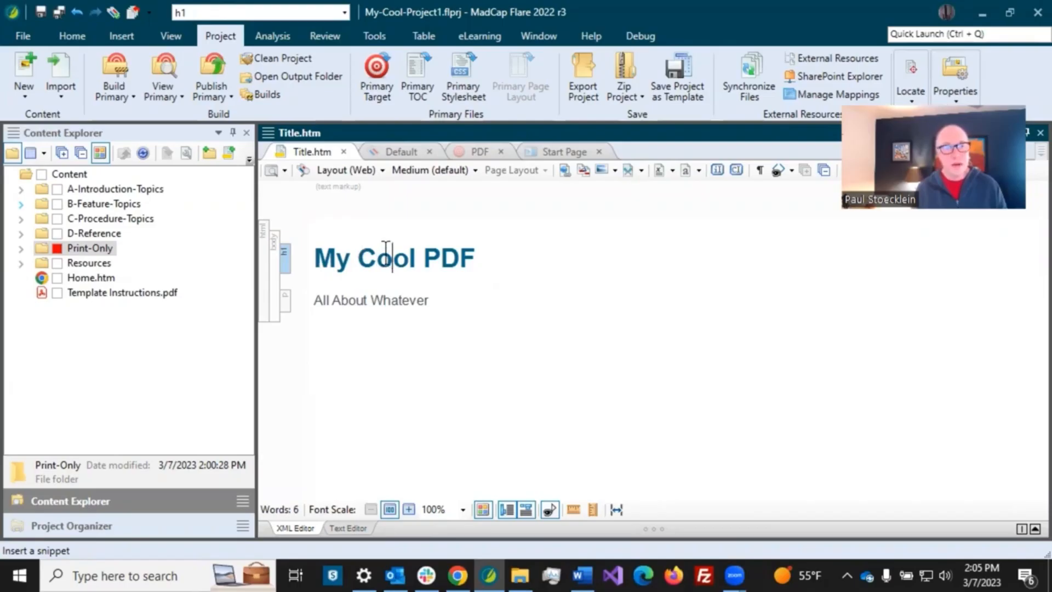
Step: Open the project's primary TOC for editing
click(75, 529)
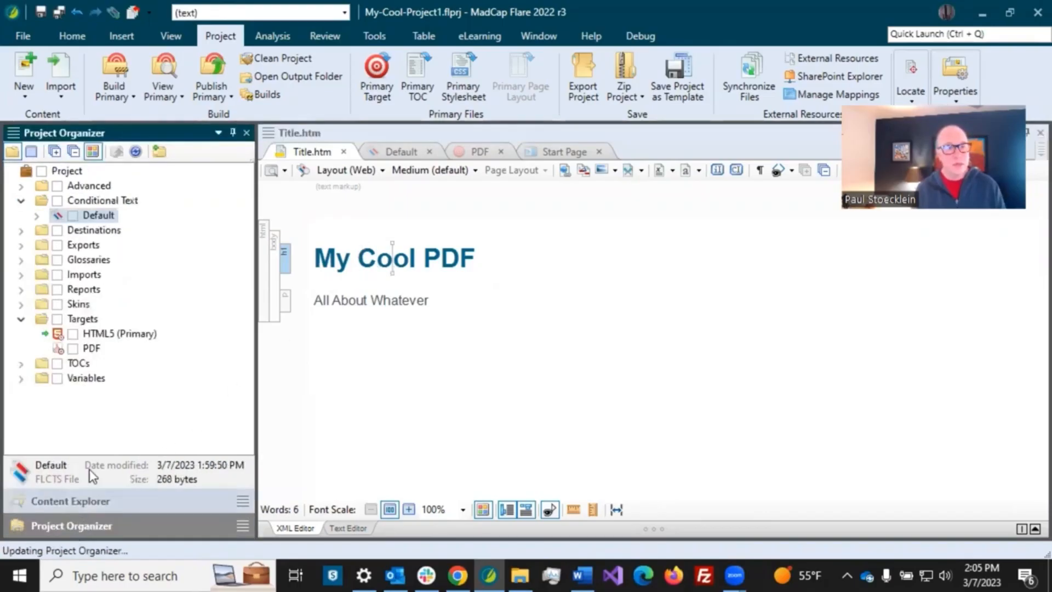
click(21, 365)
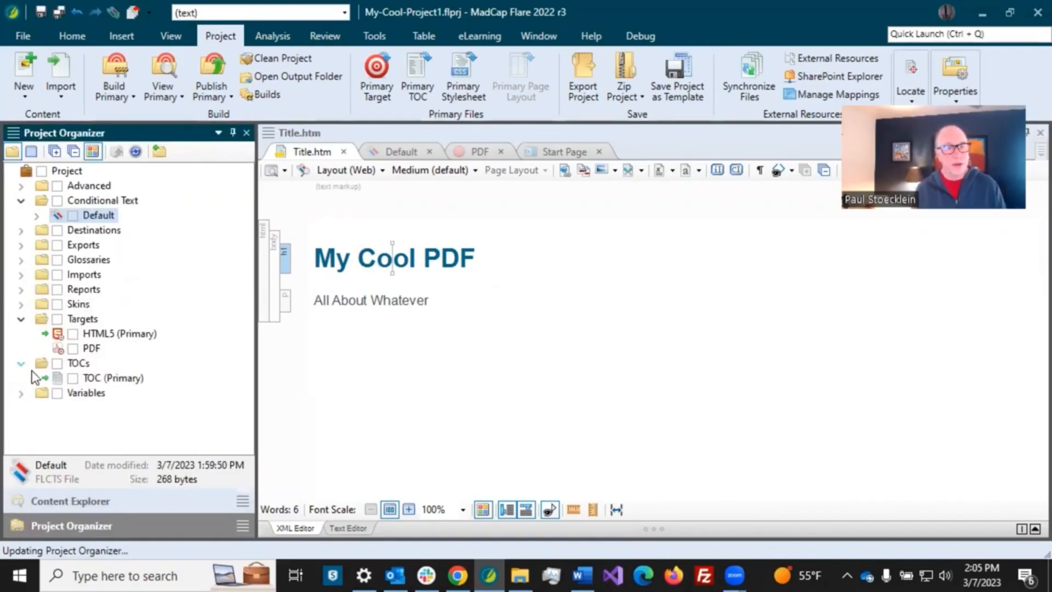
click(106, 378)
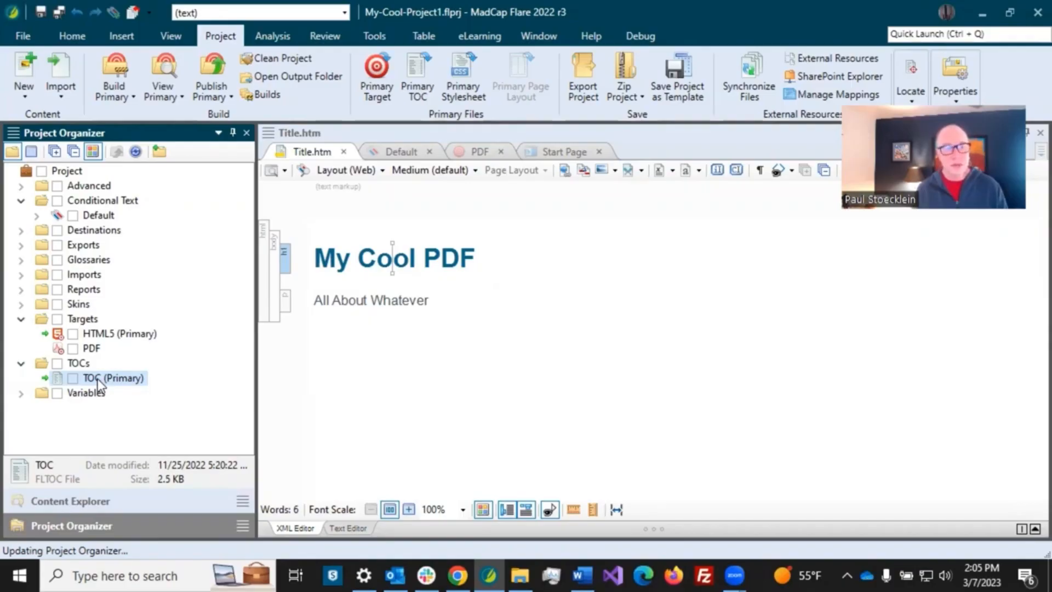
double_click(98, 379)
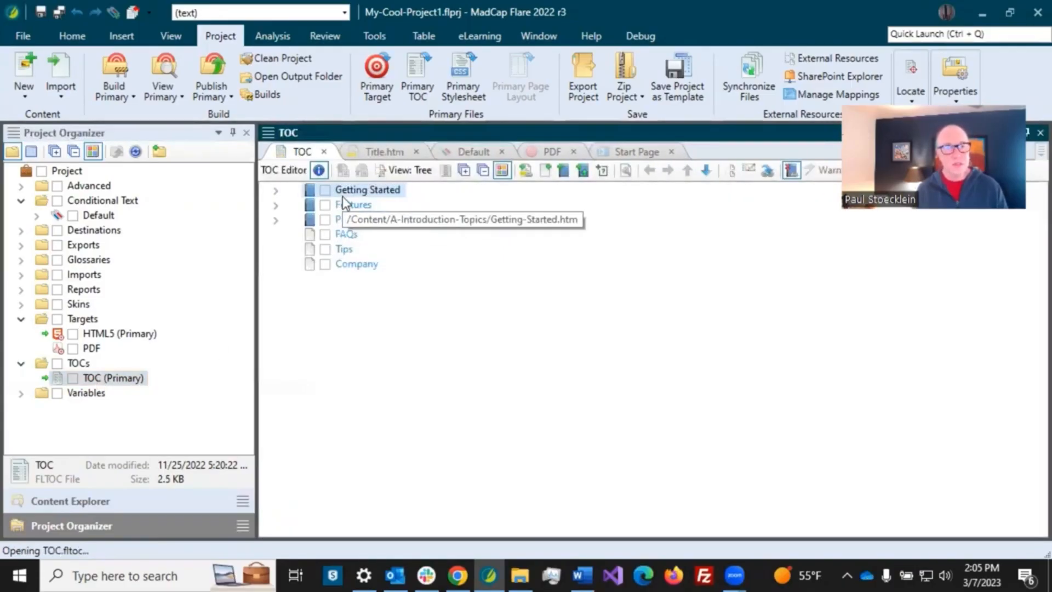
Step: Expand the Getting Started book in the TOC and show the project's content folders beside it
click(130, 500)
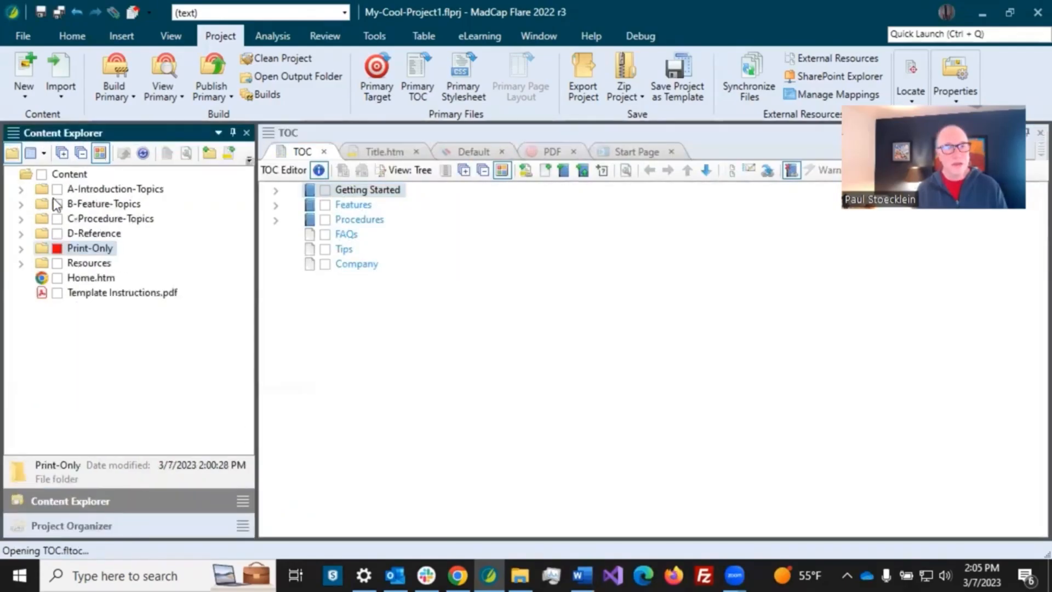
click(70, 525)
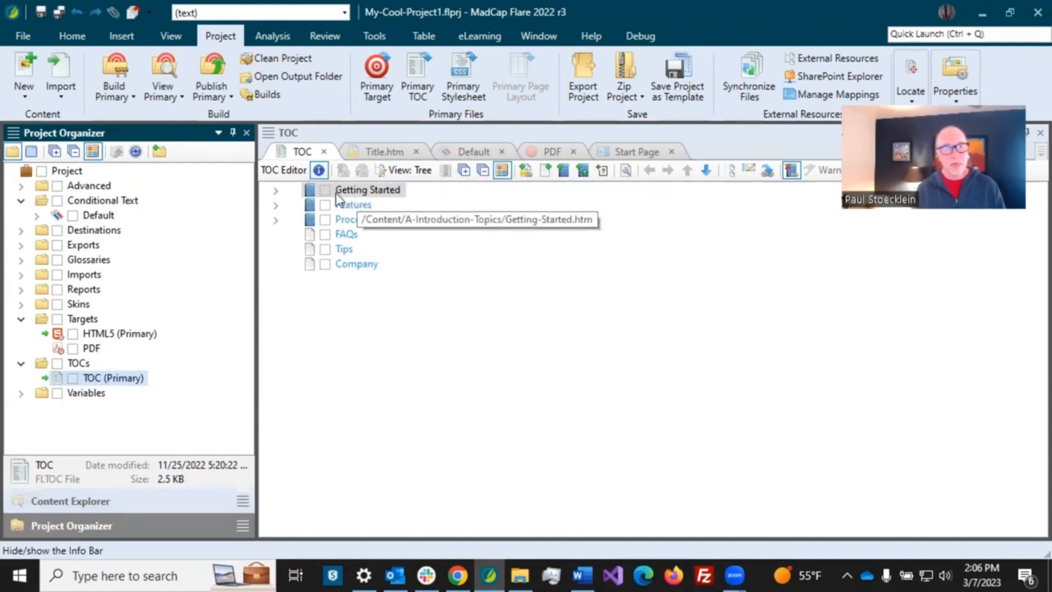
click(277, 190)
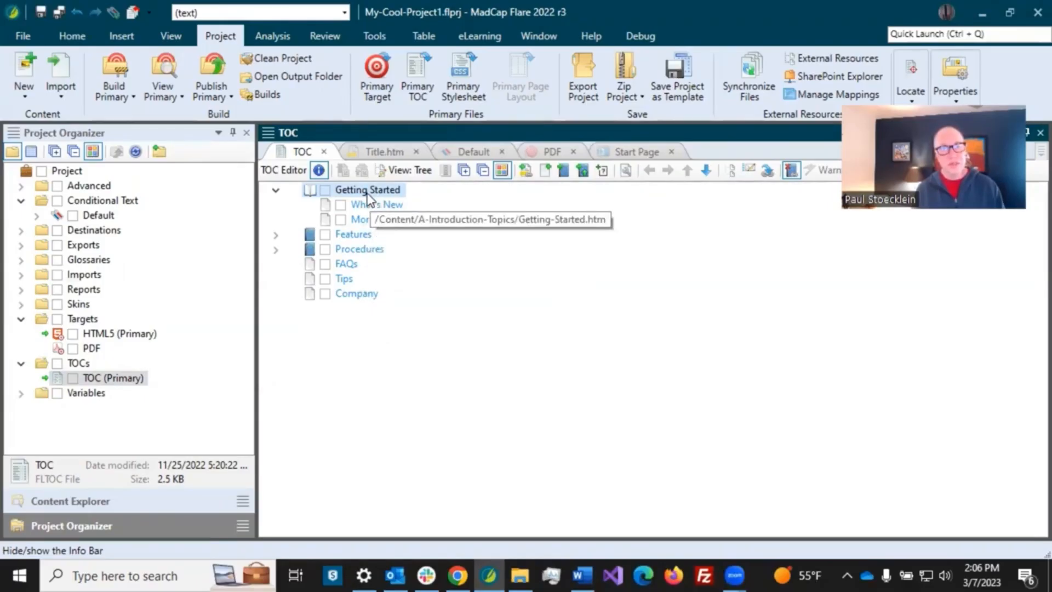
click(120, 502)
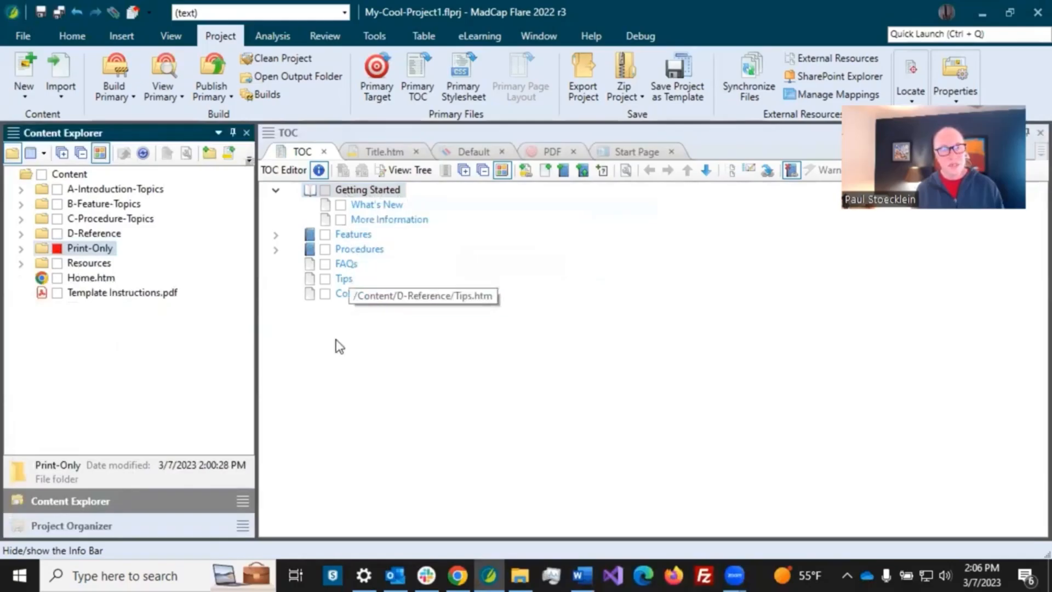
Step: Add the Print-Only folder's Title.htm topic as the first TOC entry, above Getting Started, and save the TOC
click(21, 248)
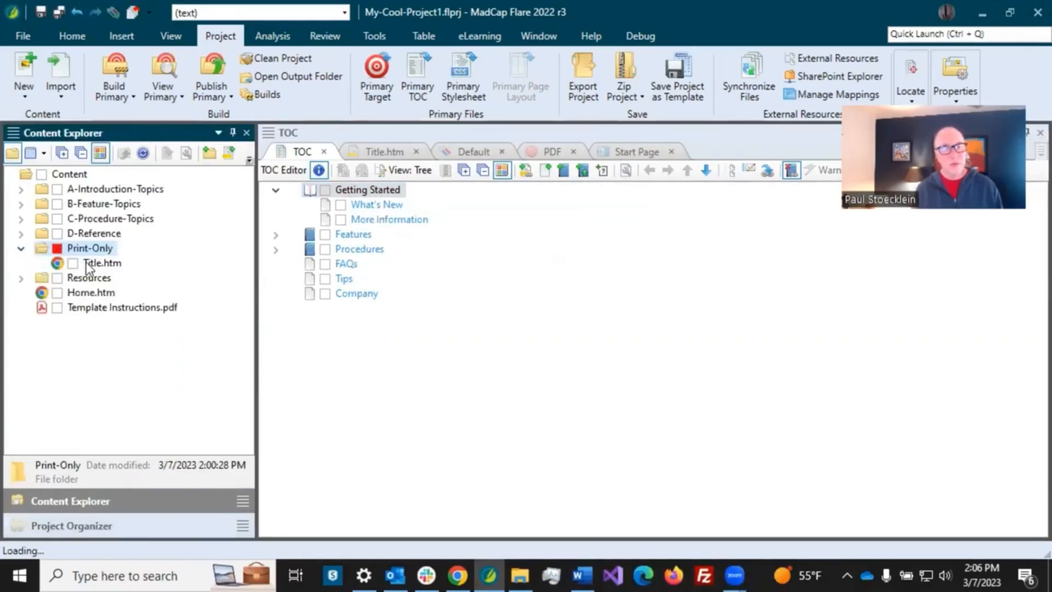
drag(89, 267, 328, 183)
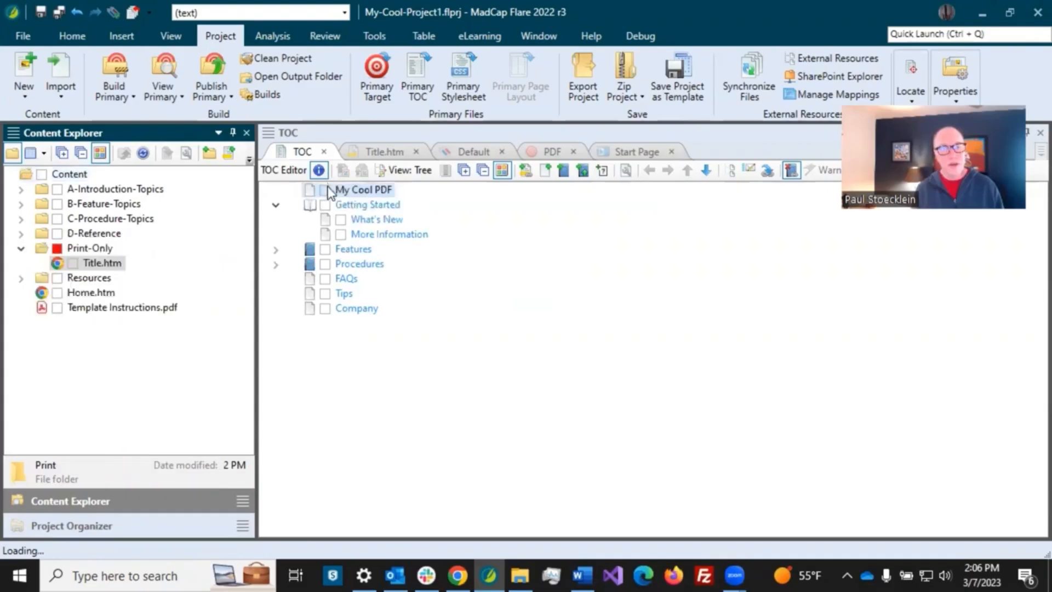
click(359, 204)
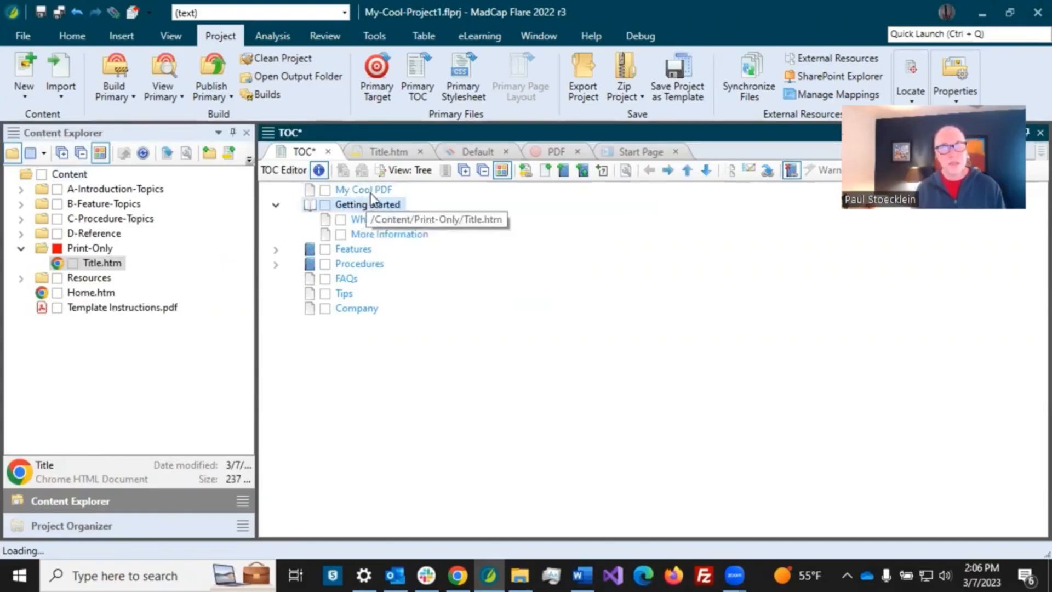
click(370, 192)
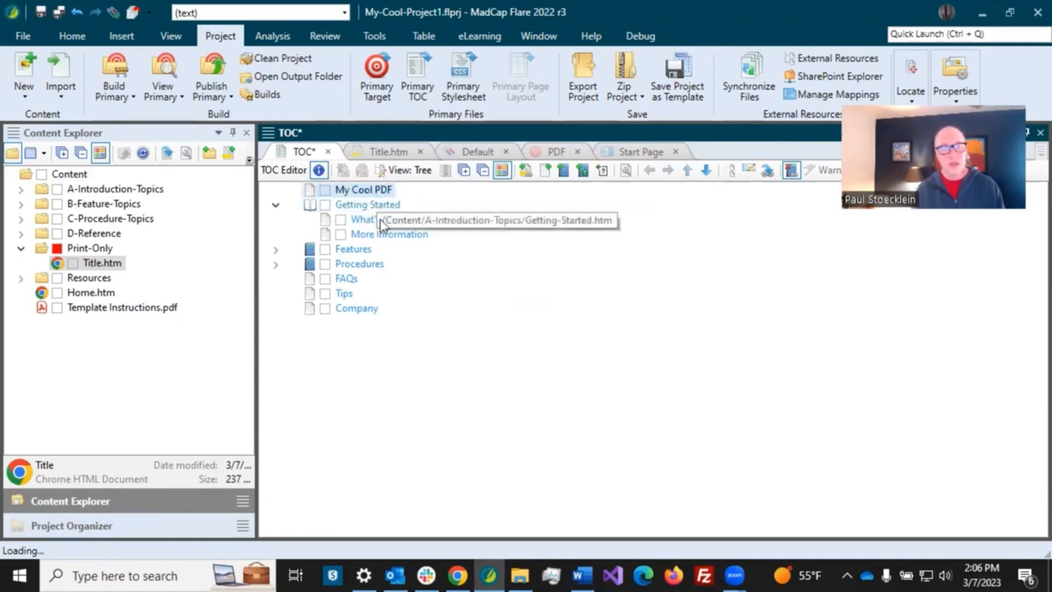
click(57, 13)
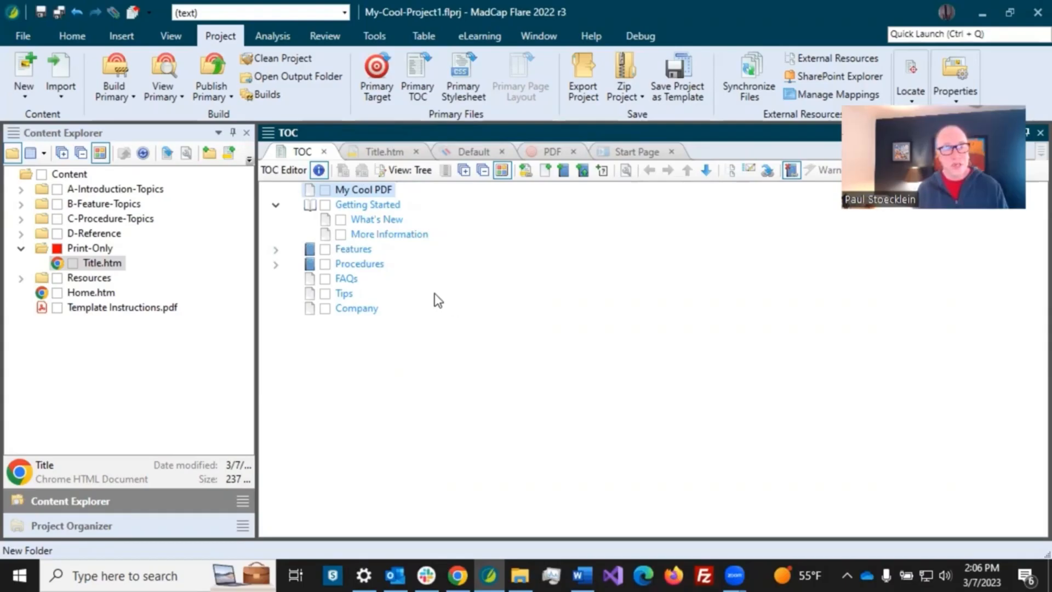
Step: Assign the PrintOnly condition tag to the My Cool PDF entry in the TOC and save
click(137, 525)
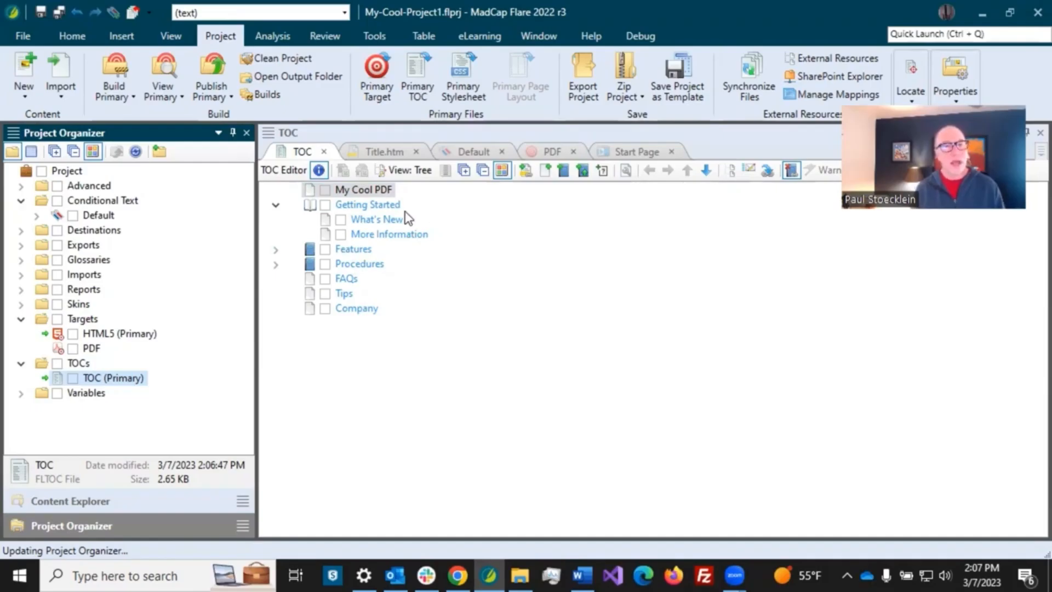
right_click(336, 190)
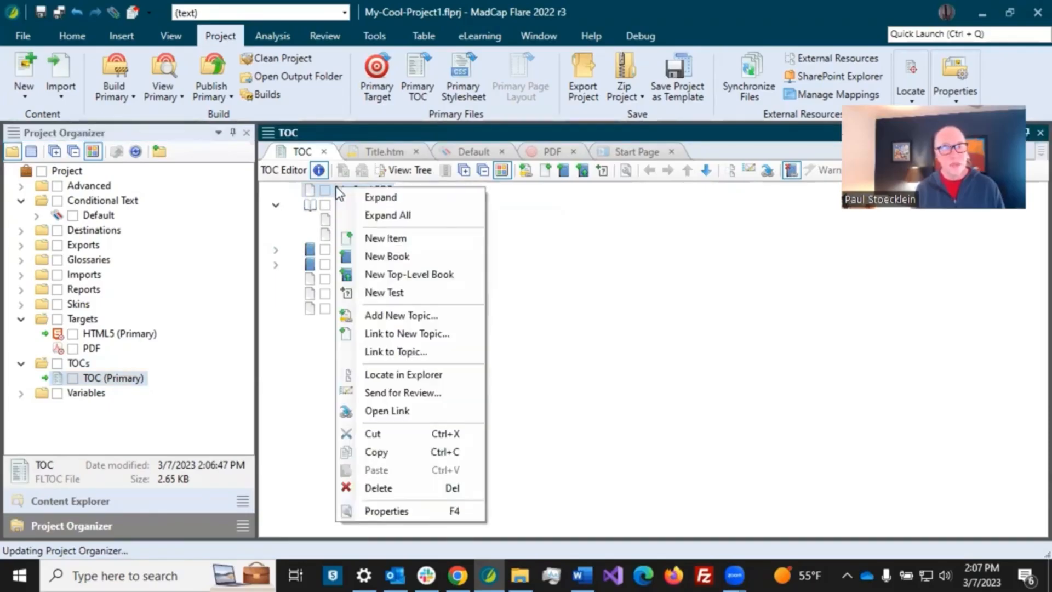
click(376, 509)
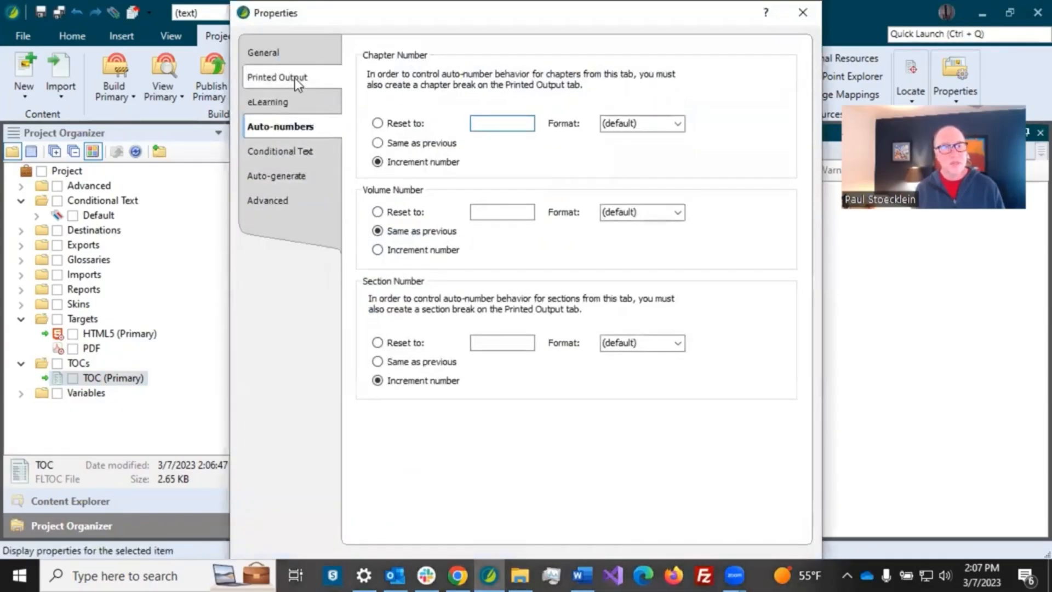
click(294, 151)
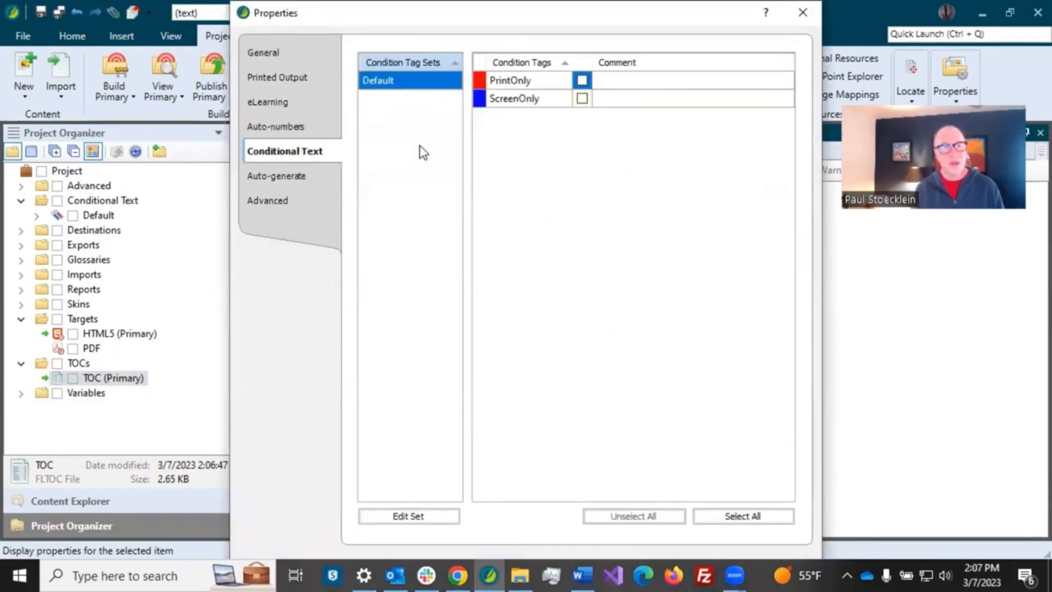
click(582, 81)
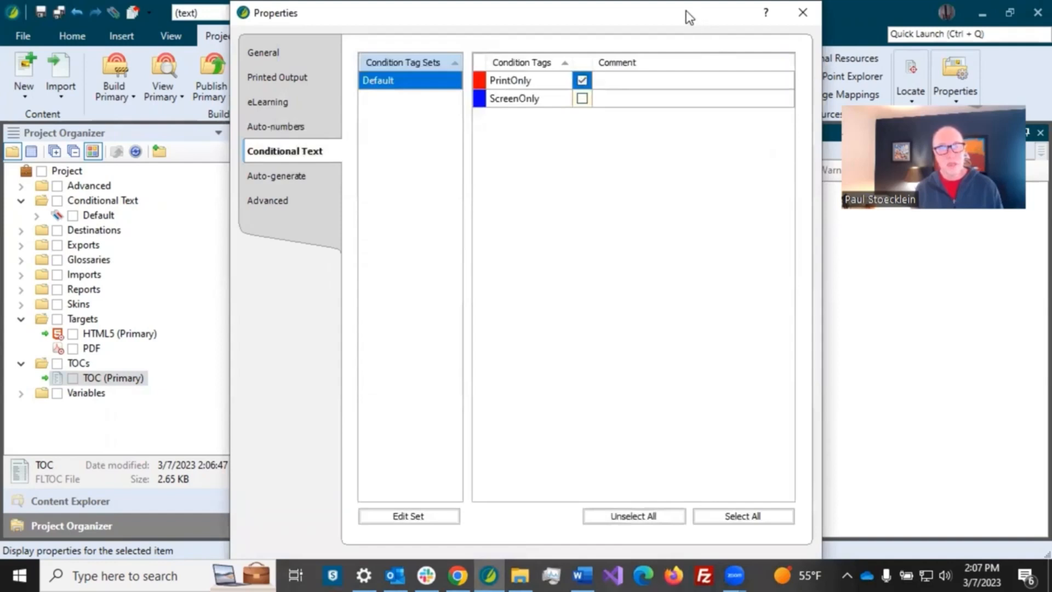
drag(695, 17, 1051, 76)
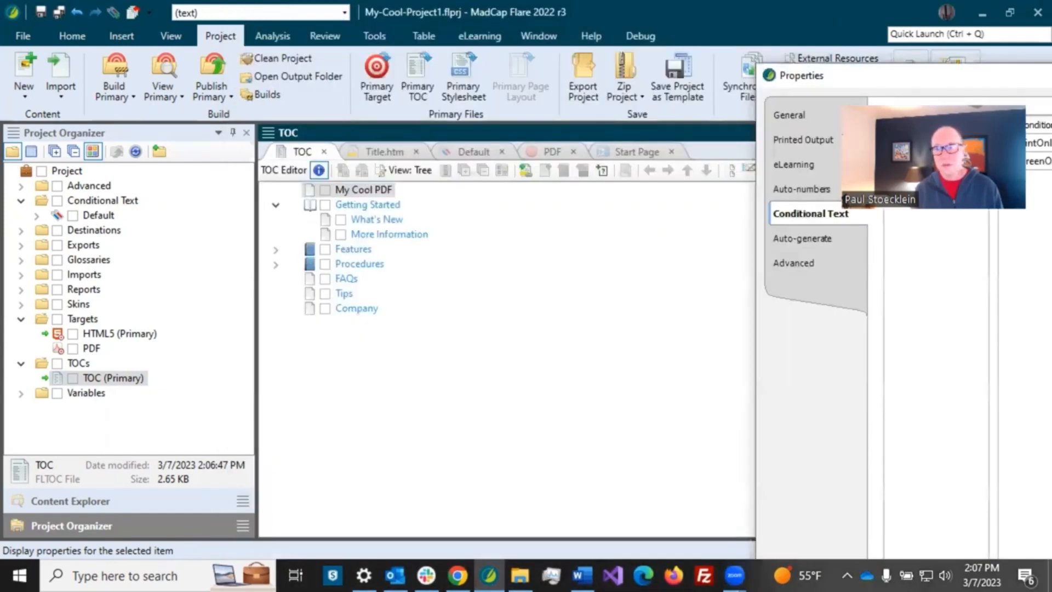
key(Return)
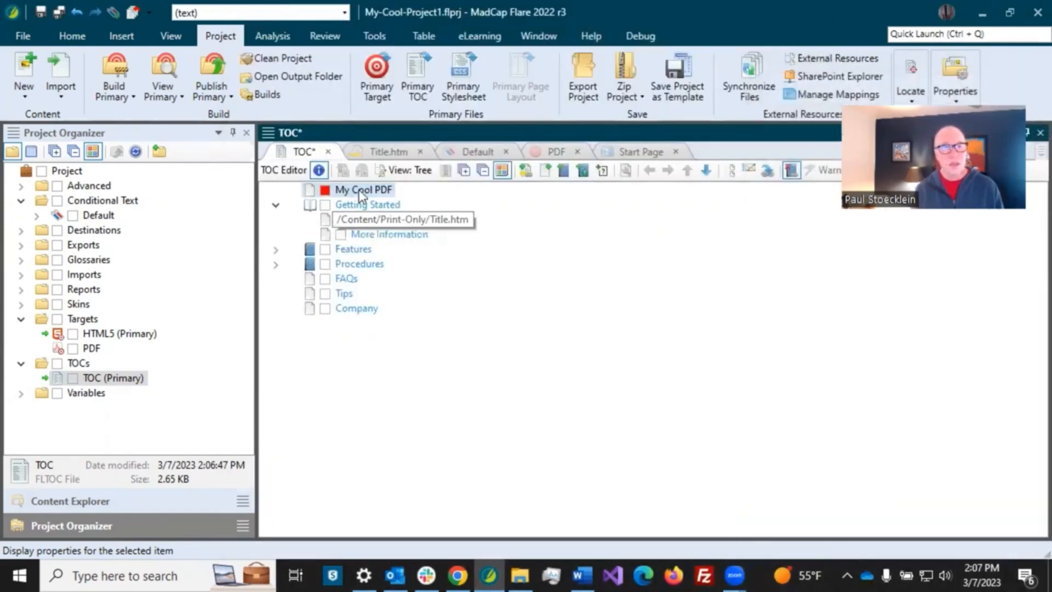
key(ctrl+s)
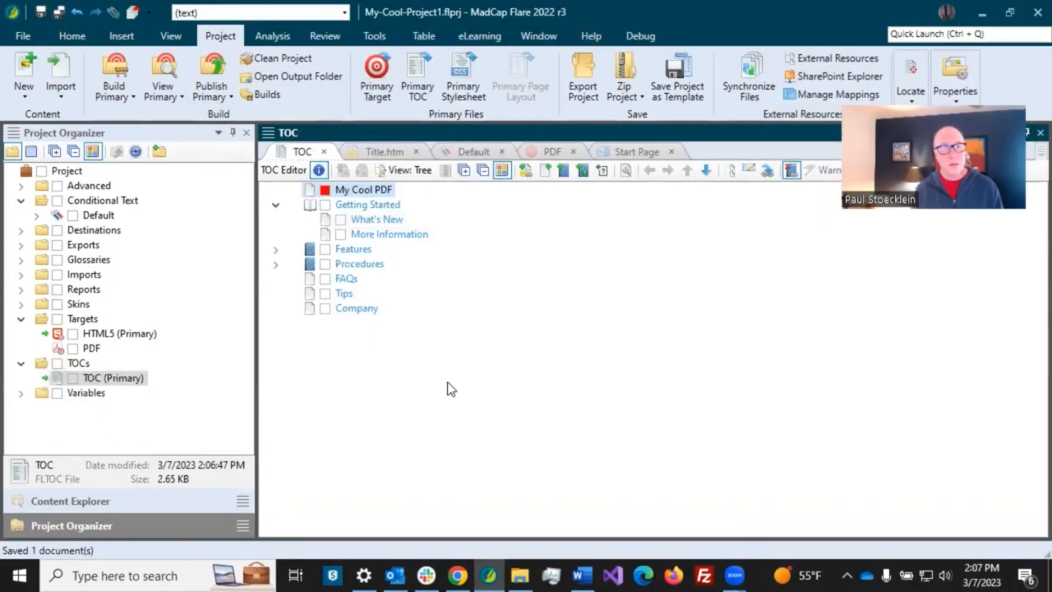
click(503, 170)
click(502, 170)
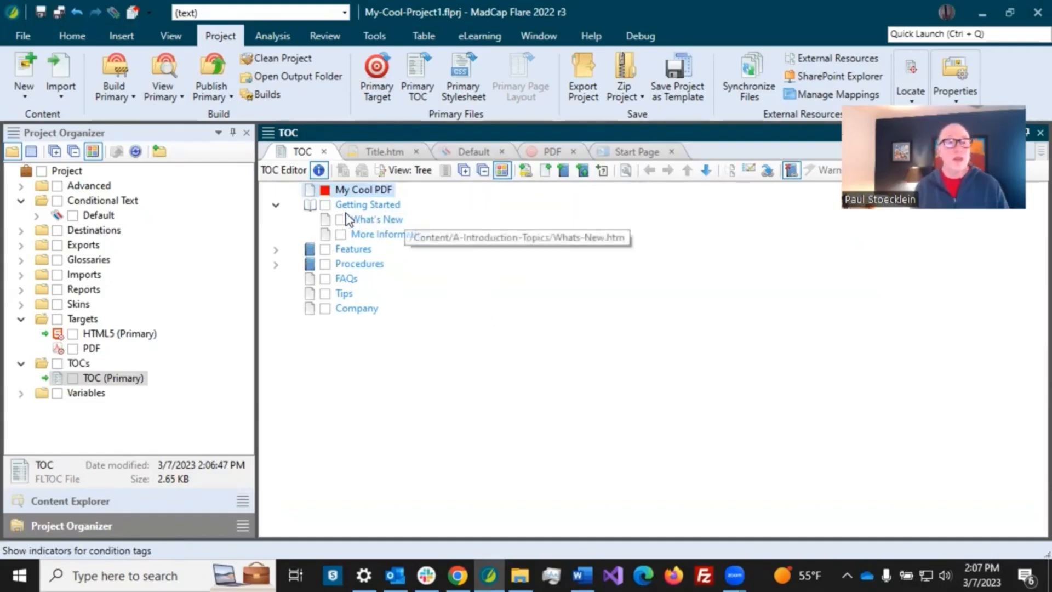
click(350, 251)
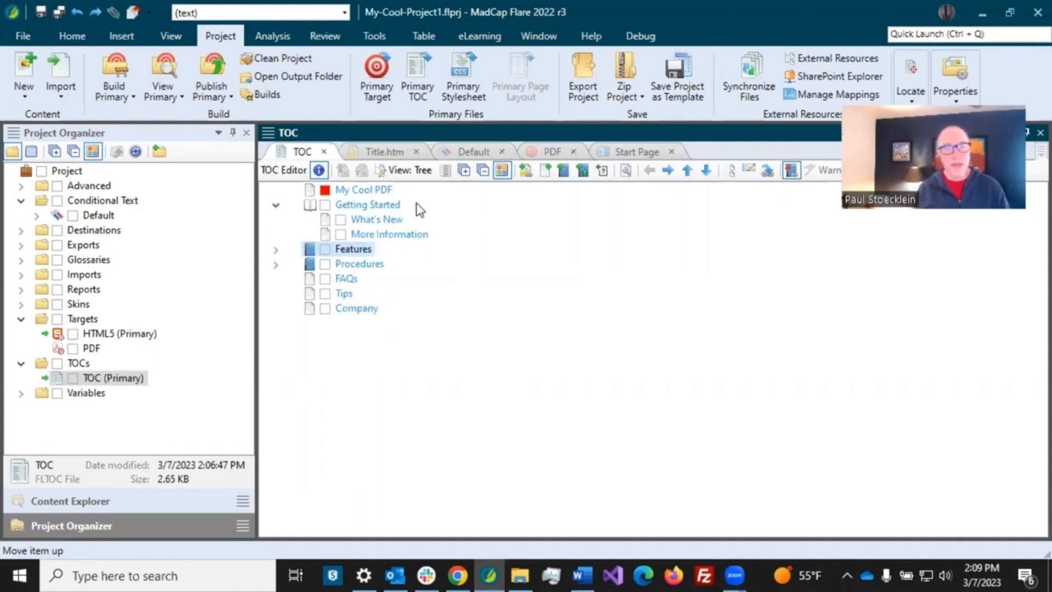
click(354, 190)
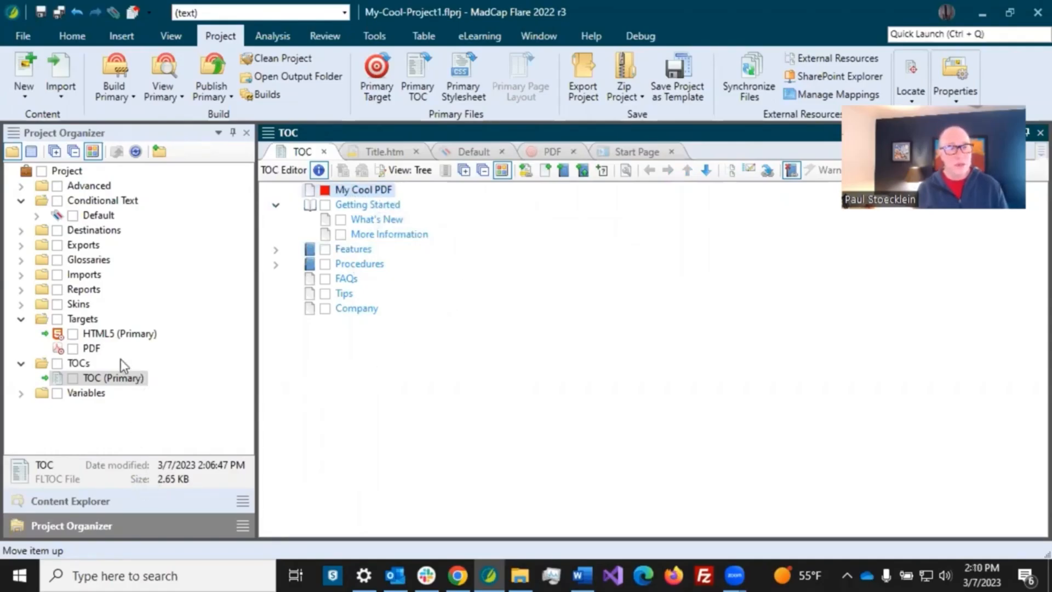
click(101, 352)
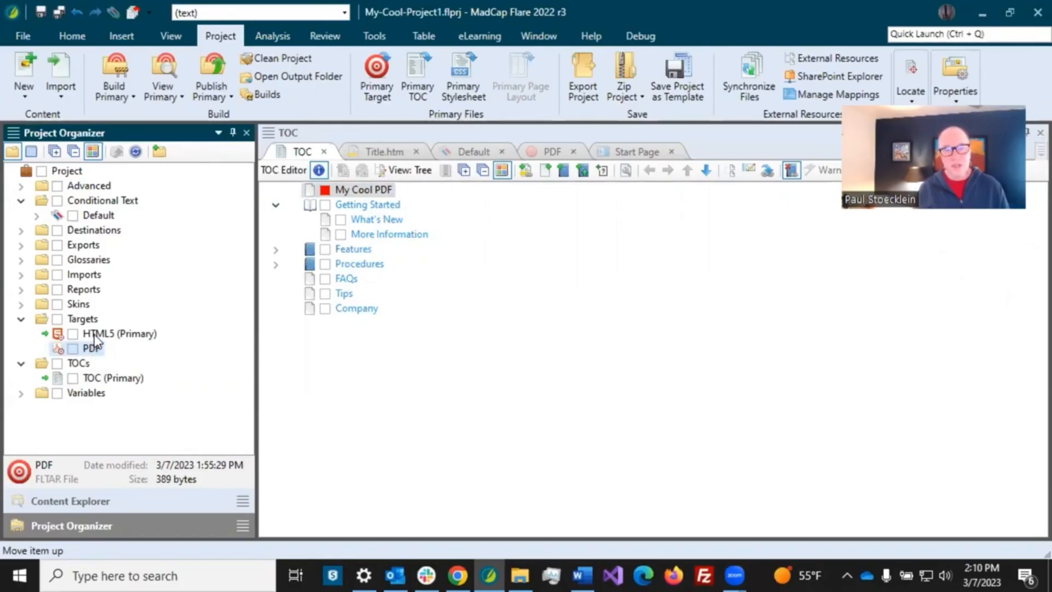
Step: Rename the HTML5 target as Online
click(96, 335)
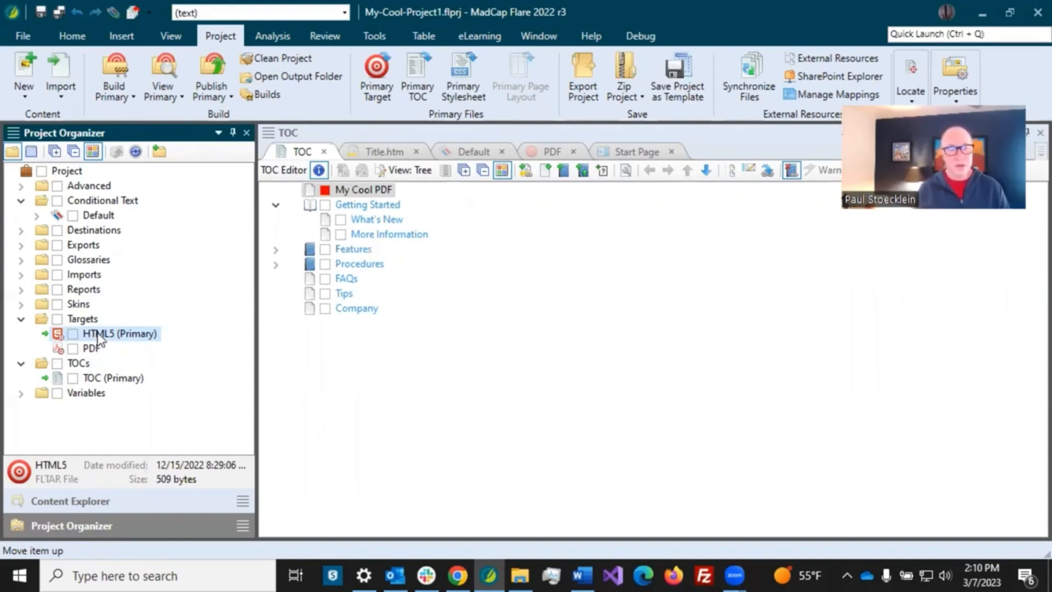
key(F2)
text(Online)
key(Return)
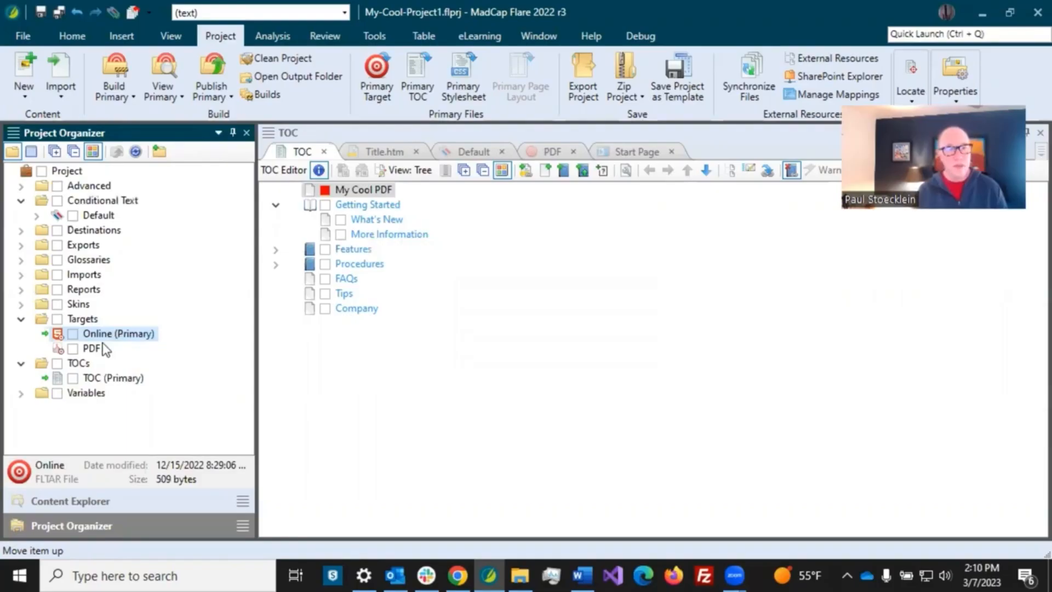
click(103, 349)
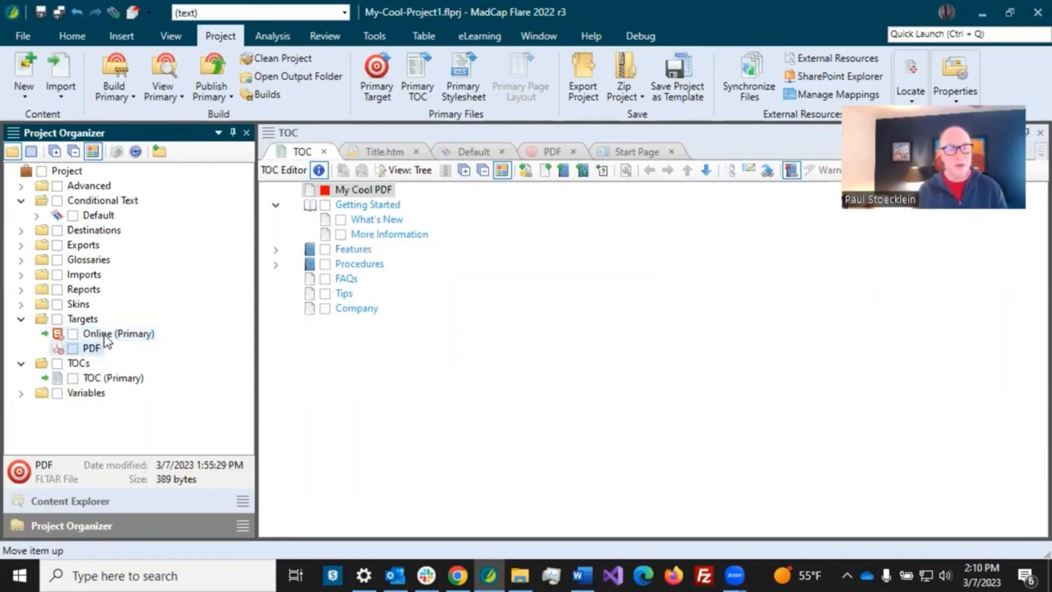
Step: Open the Online target and check which primary TOC it uses
double_click(105, 335)
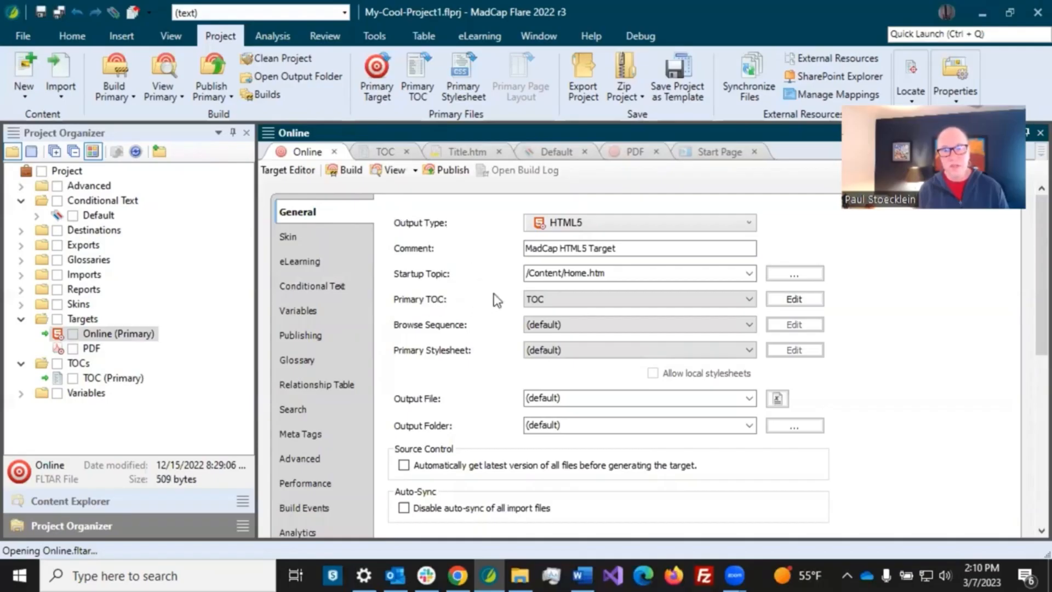
click(553, 305)
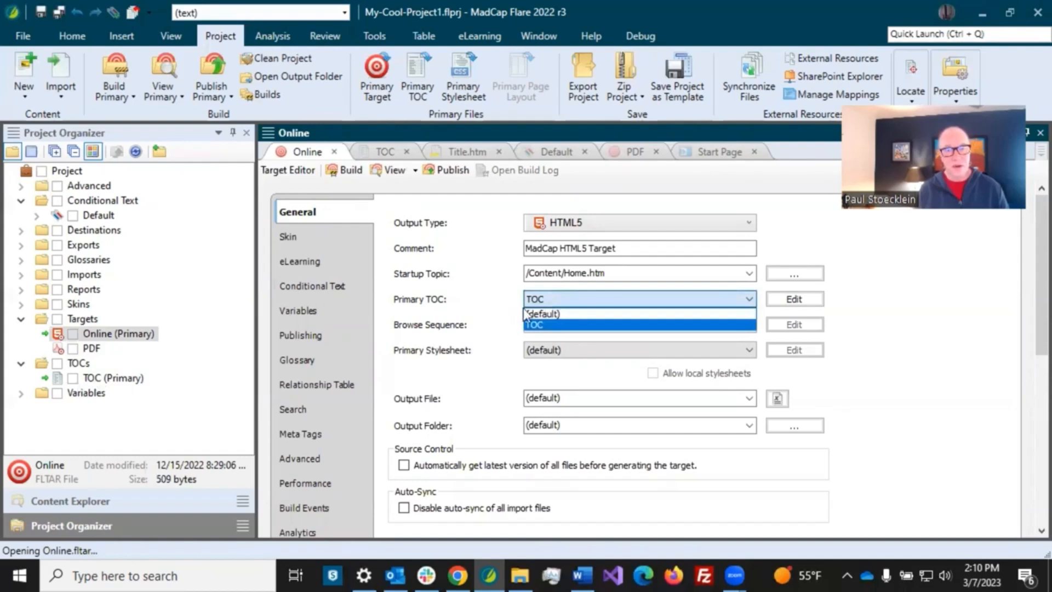
click(541, 300)
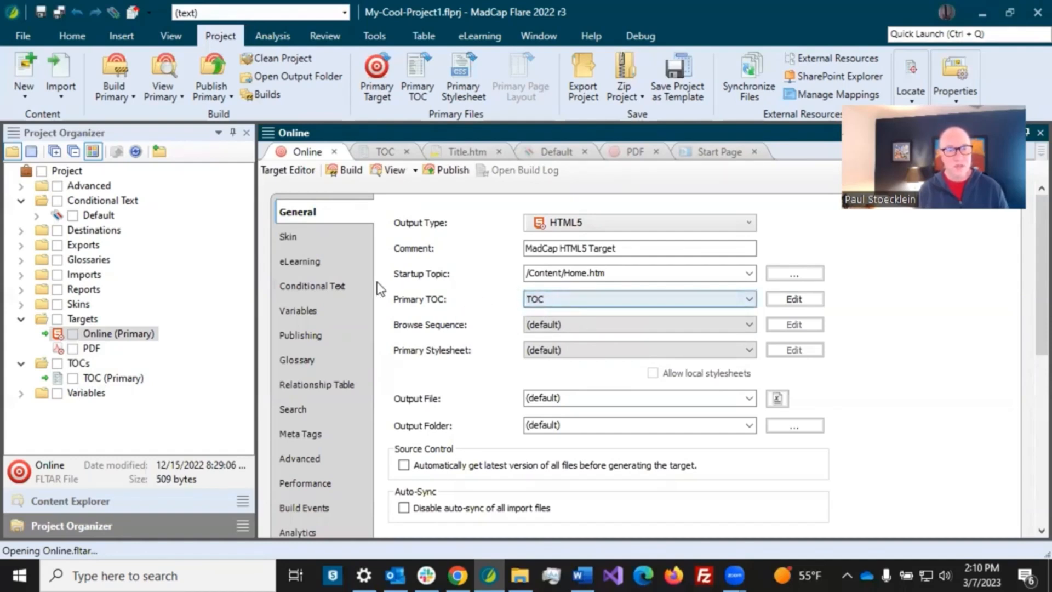
Step: Set the Online target's conditions to exclude Default.PrintOnly and include Default.ScreenOnly, and save
click(324, 287)
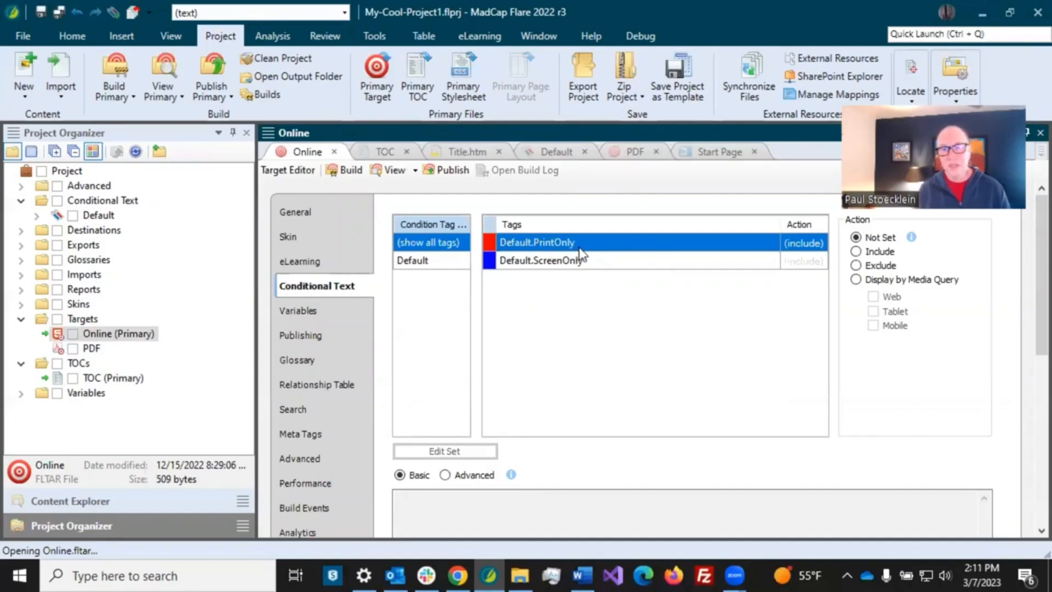
click(857, 265)
click(775, 262)
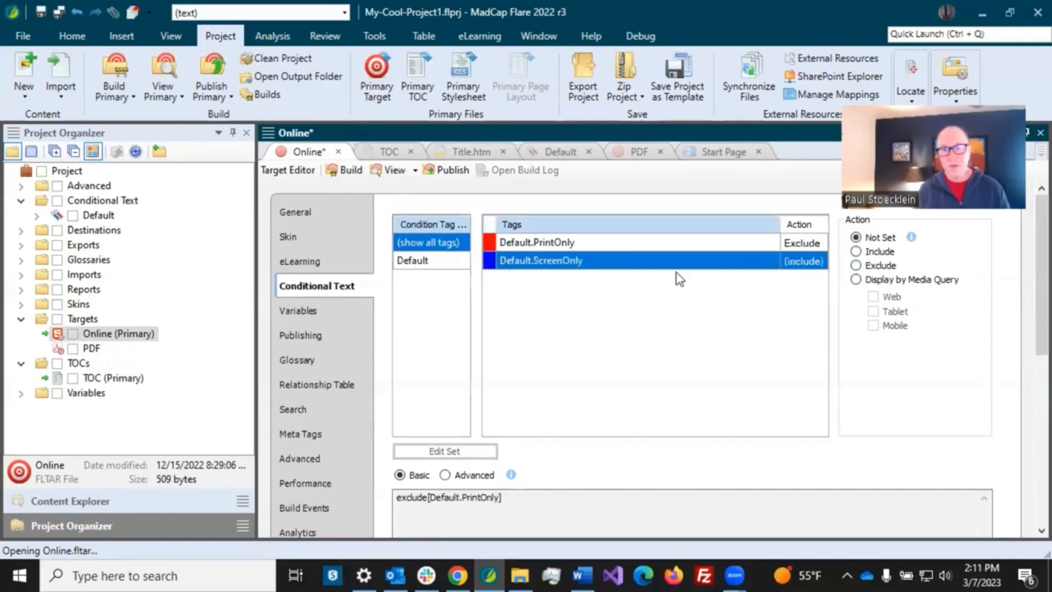
click(862, 254)
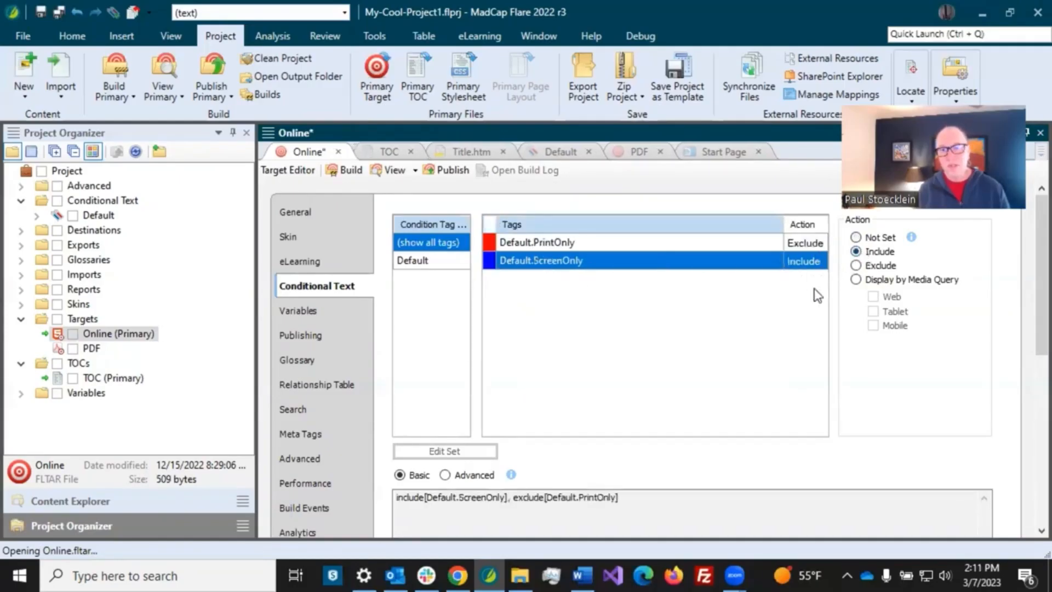
click(59, 12)
Step: Open the PDF target and set its primary TOC to TOC
double_click(86, 350)
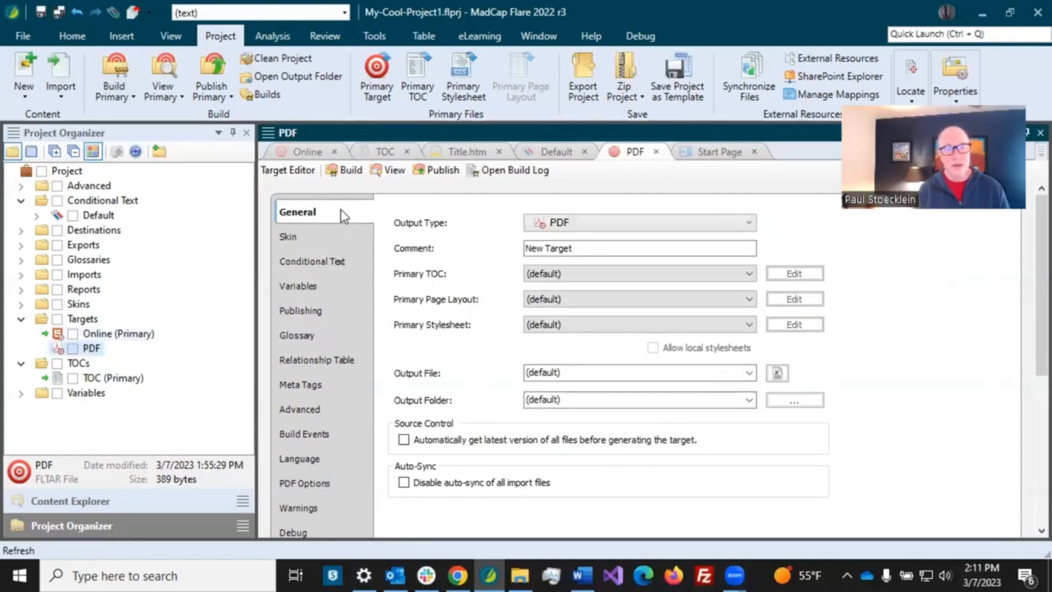
click(555, 273)
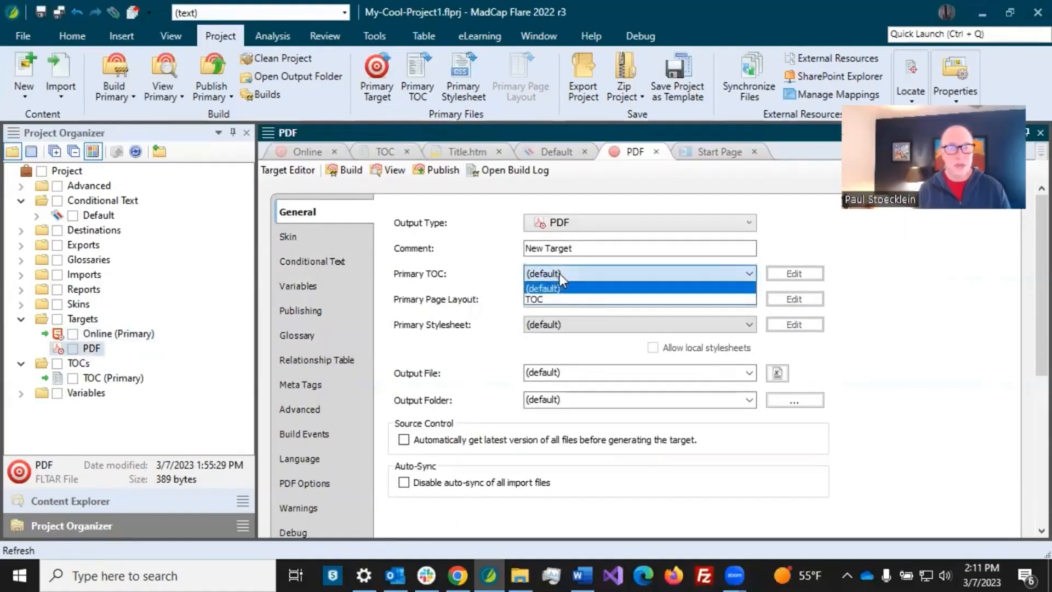
click(549, 300)
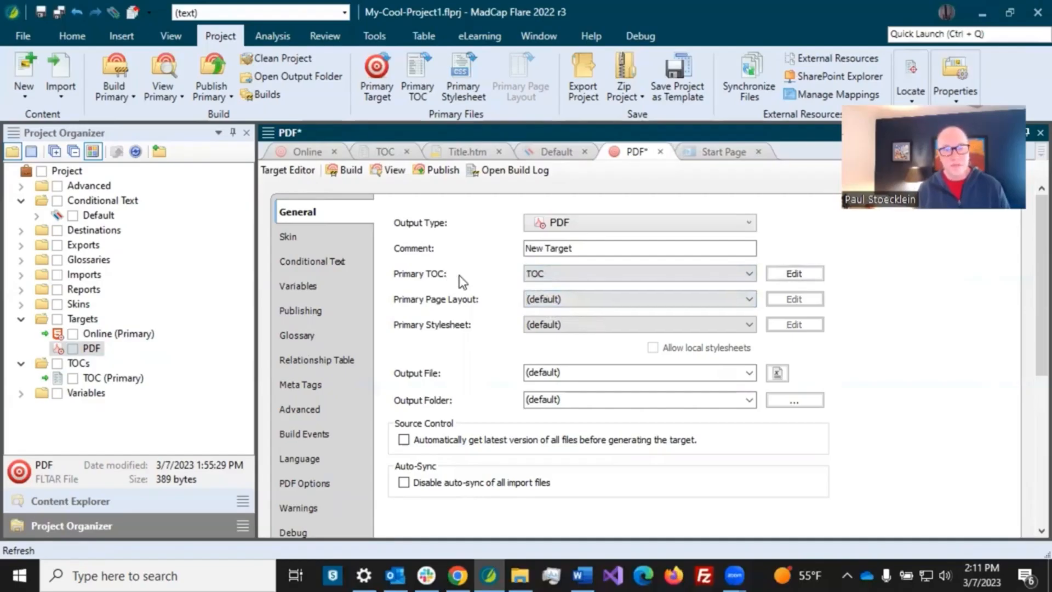
Step: Set the PDF target's conditions to include Default.PrintOnly and exclude Default.ScreenOnly, and save
click(327, 264)
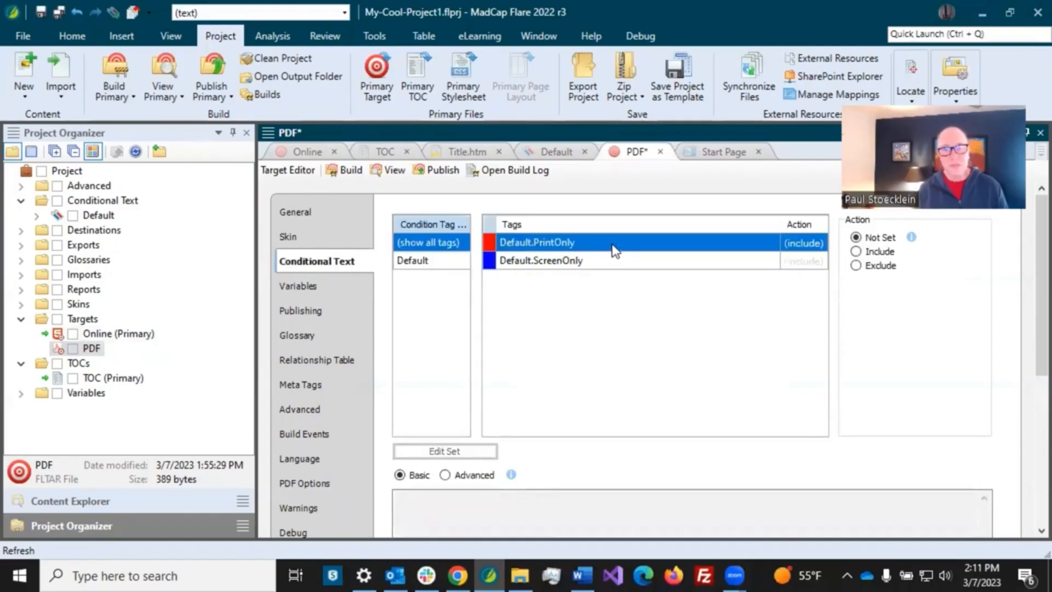
click(858, 252)
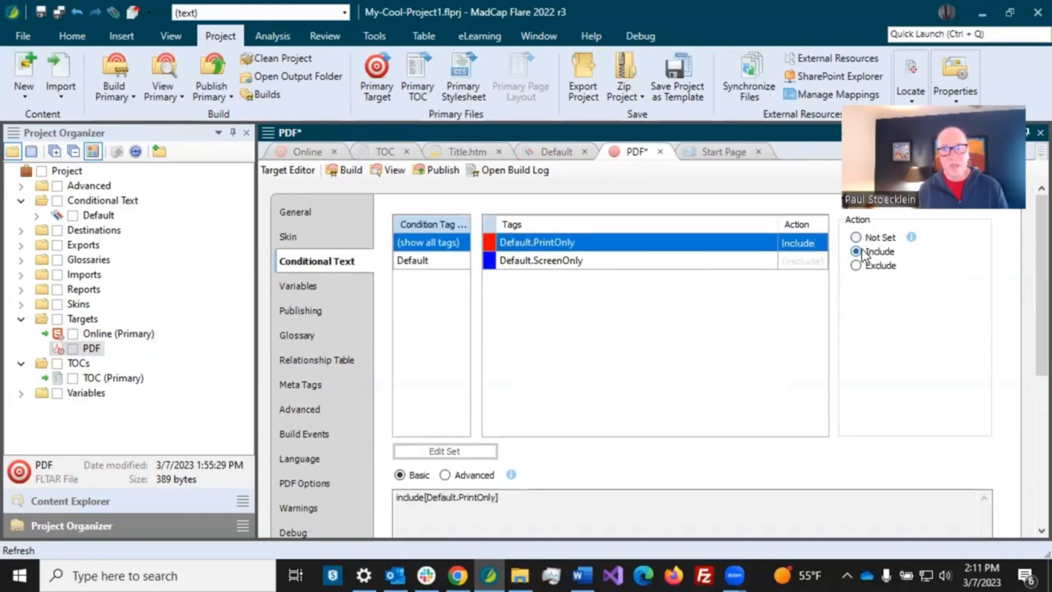
click(724, 263)
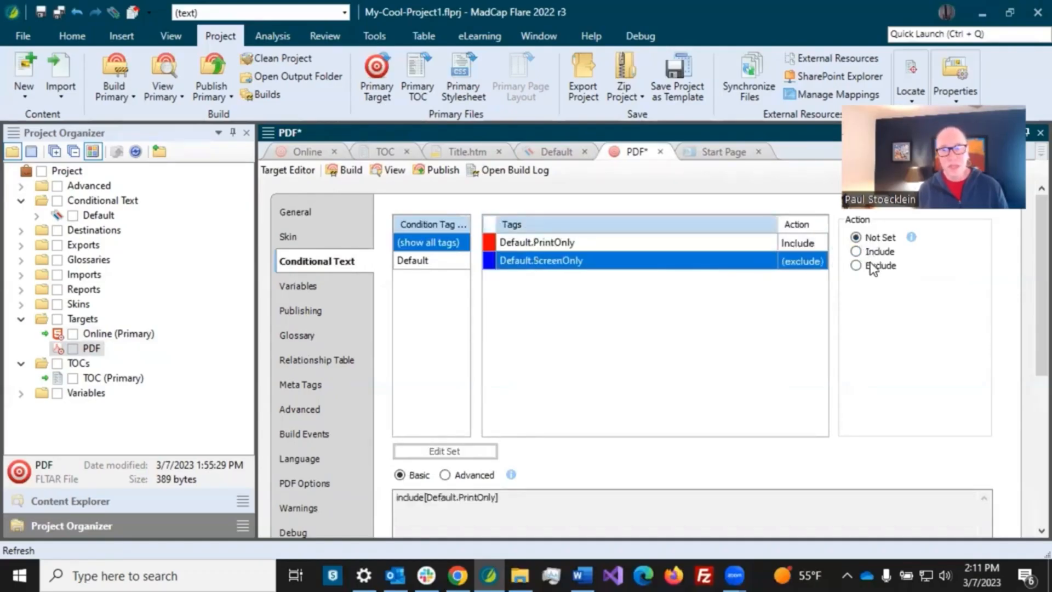
click(871, 266)
click(58, 14)
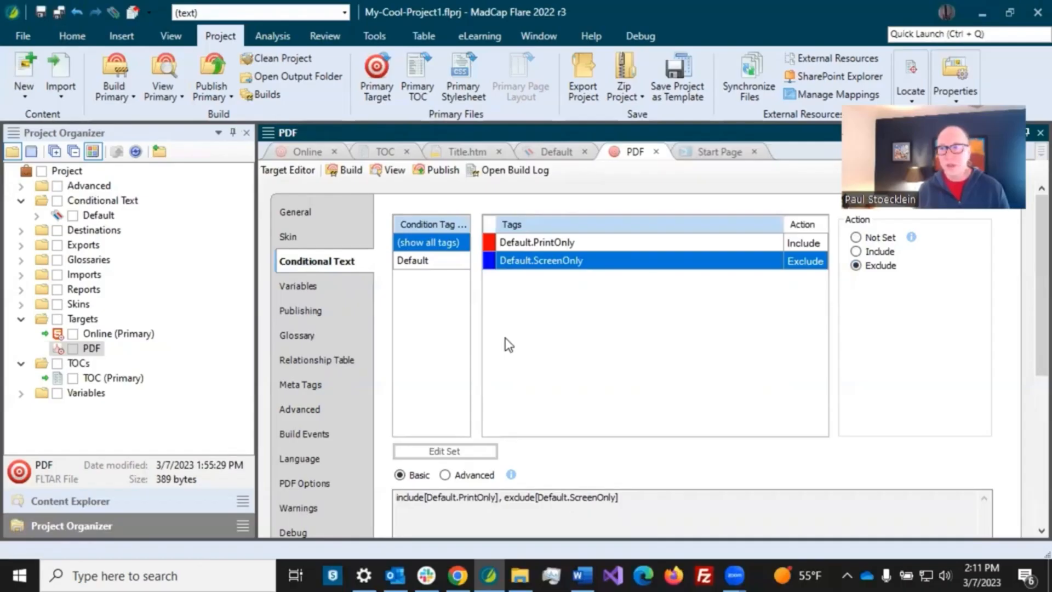
Step: Review the PDF target's advanced output options for generated proxies and check the contents of the project's Glossaries folder
click(326, 406)
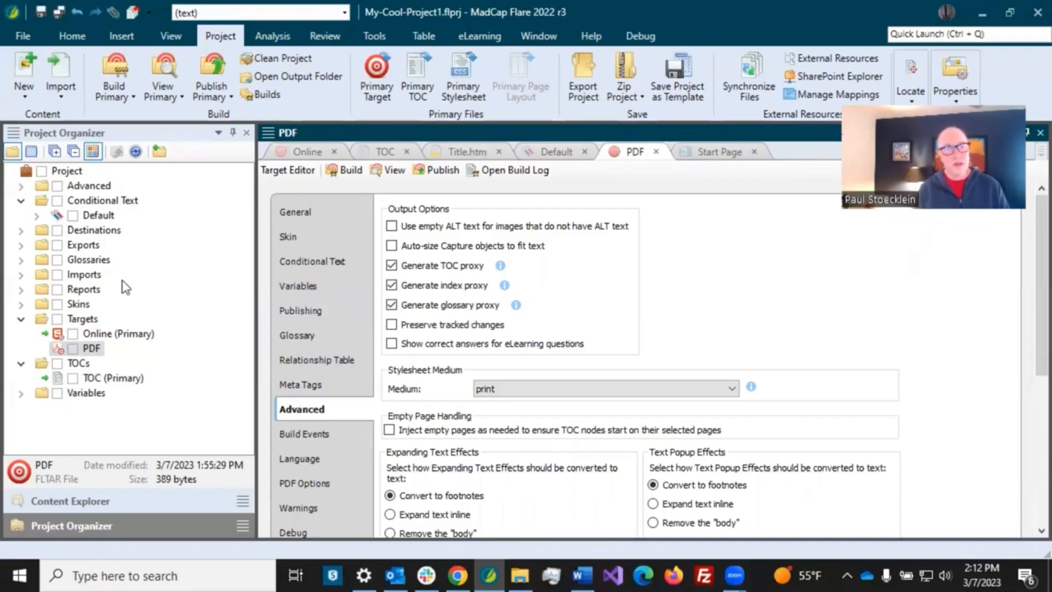
click(74, 261)
click(21, 260)
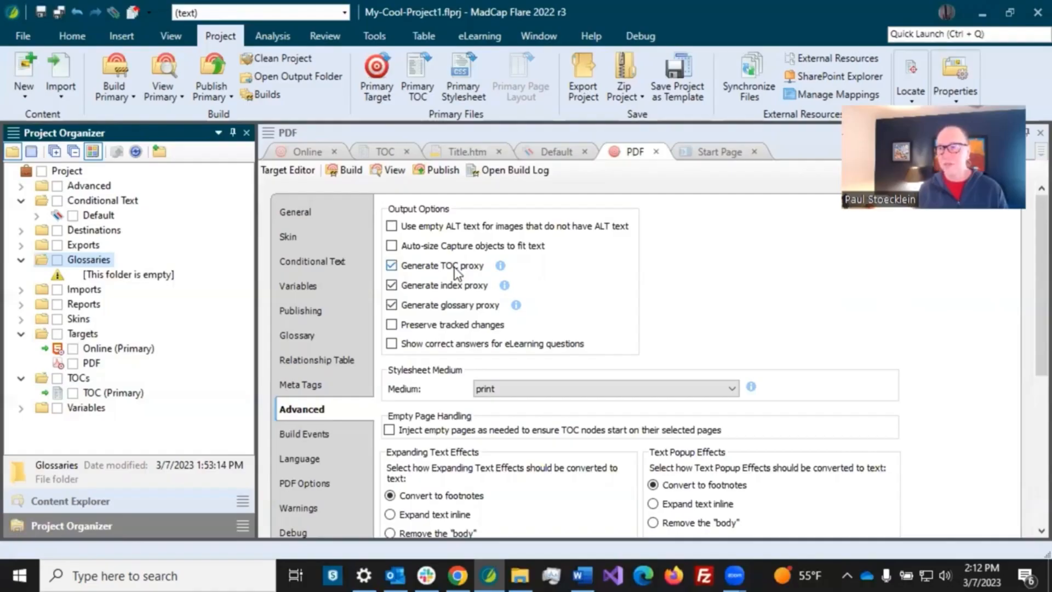
Step: Set the PDF target's document properties to title My Cool PDF and author My Company, and save
click(340, 484)
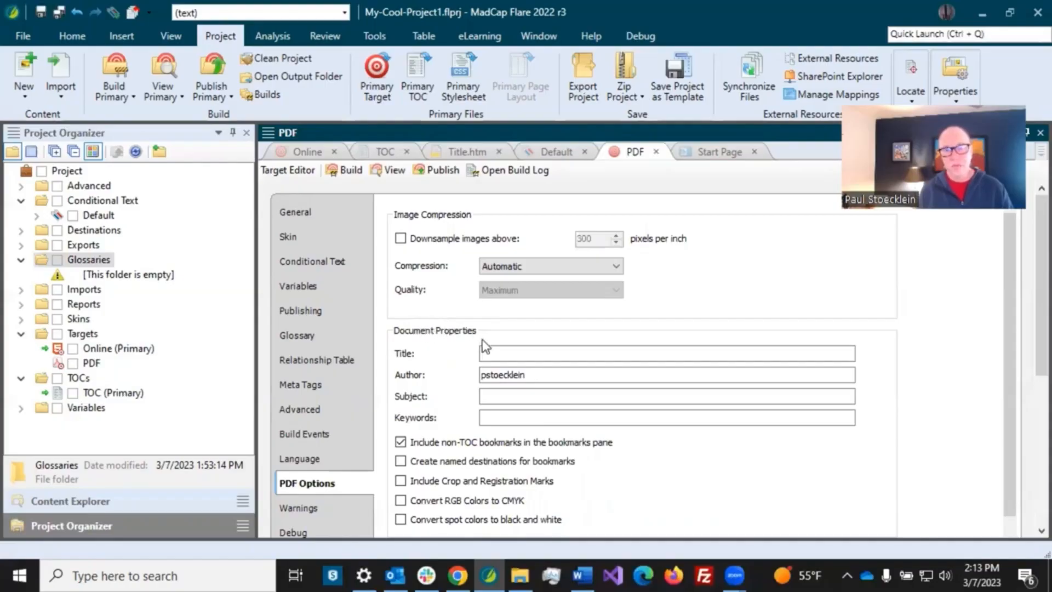
click(497, 352)
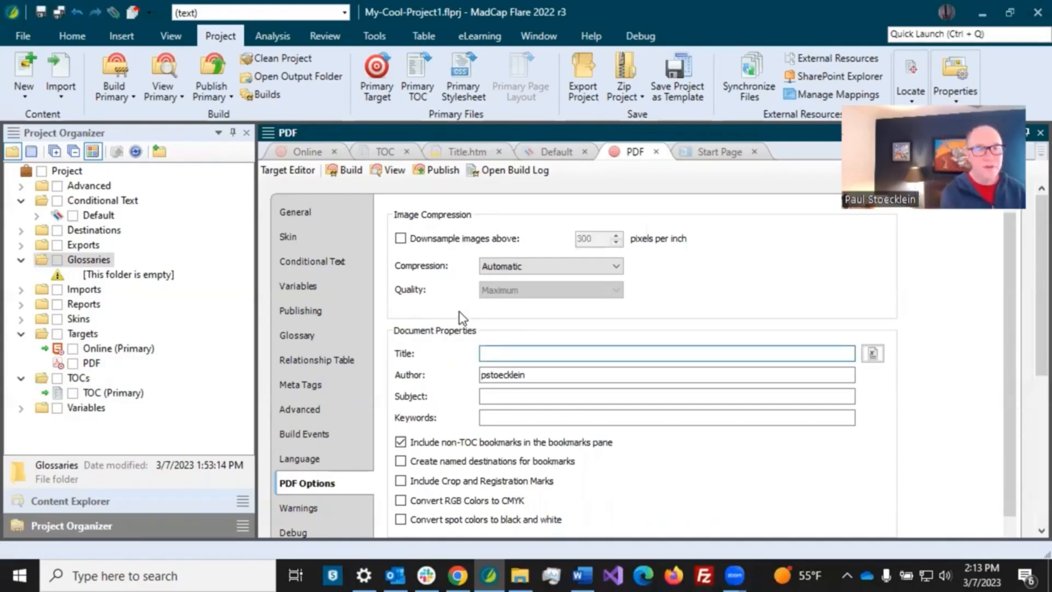
text(My Cool PDF)
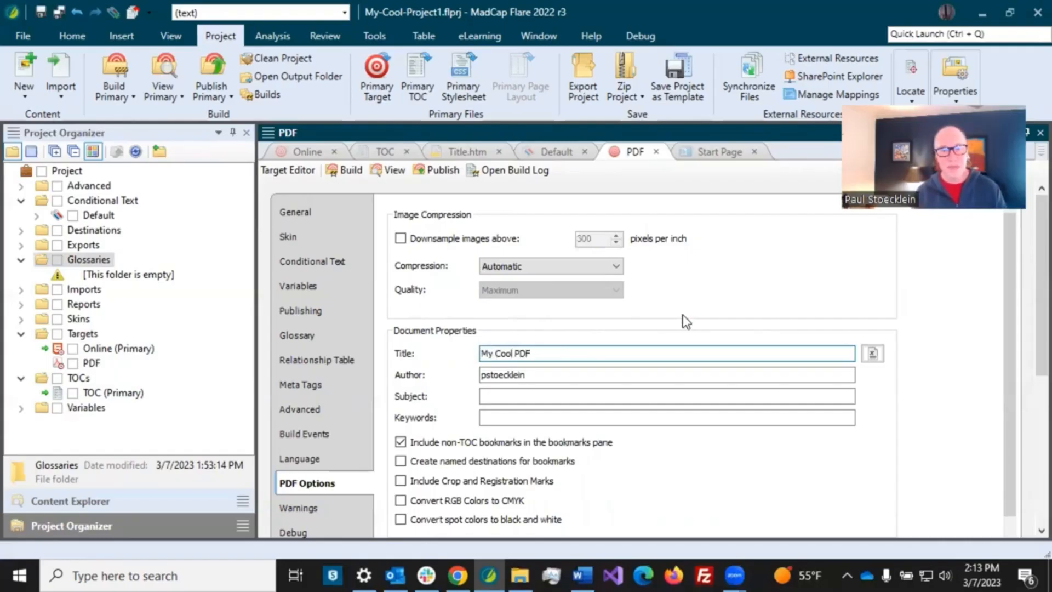
drag(1028, 300, 1029, 348)
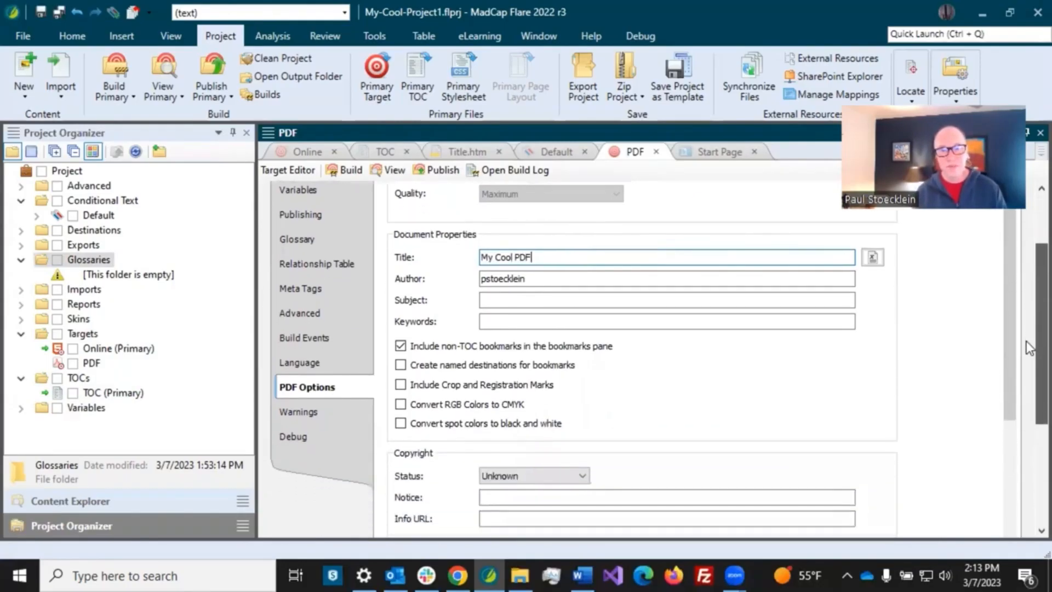
key(Tab)
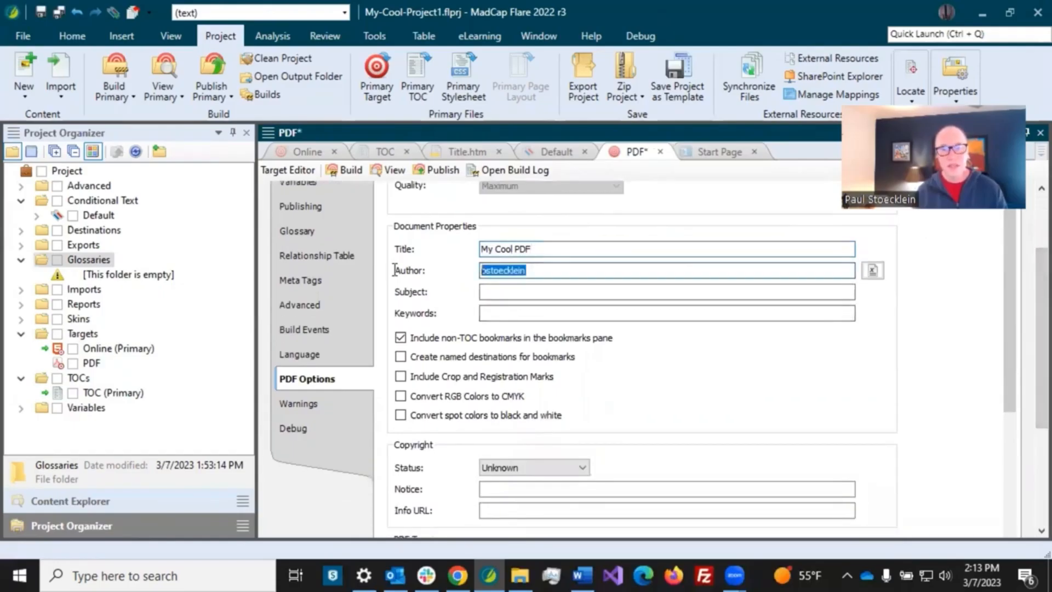
text(My )
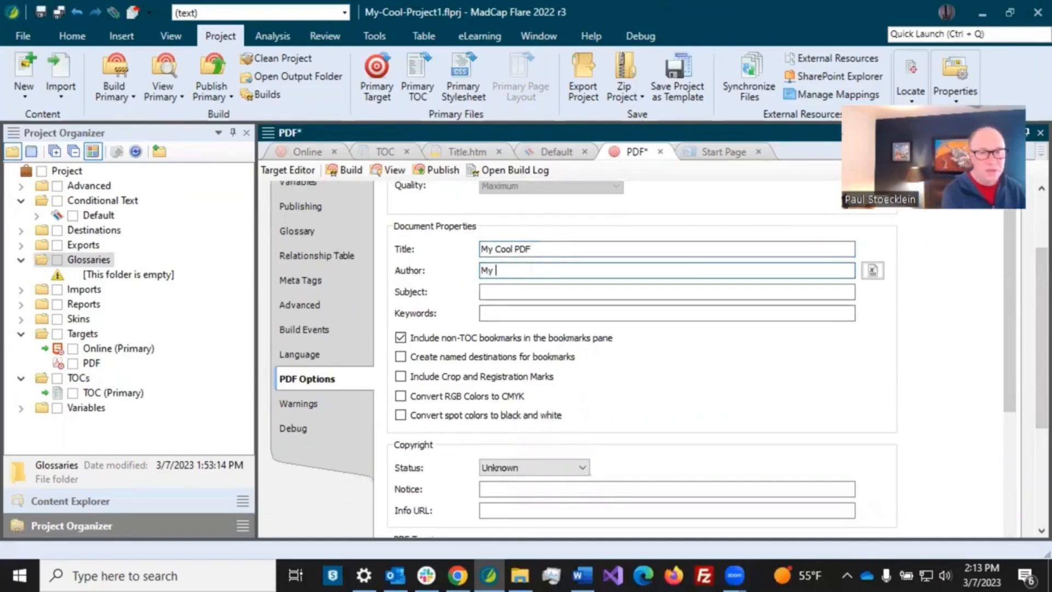
text(Company)
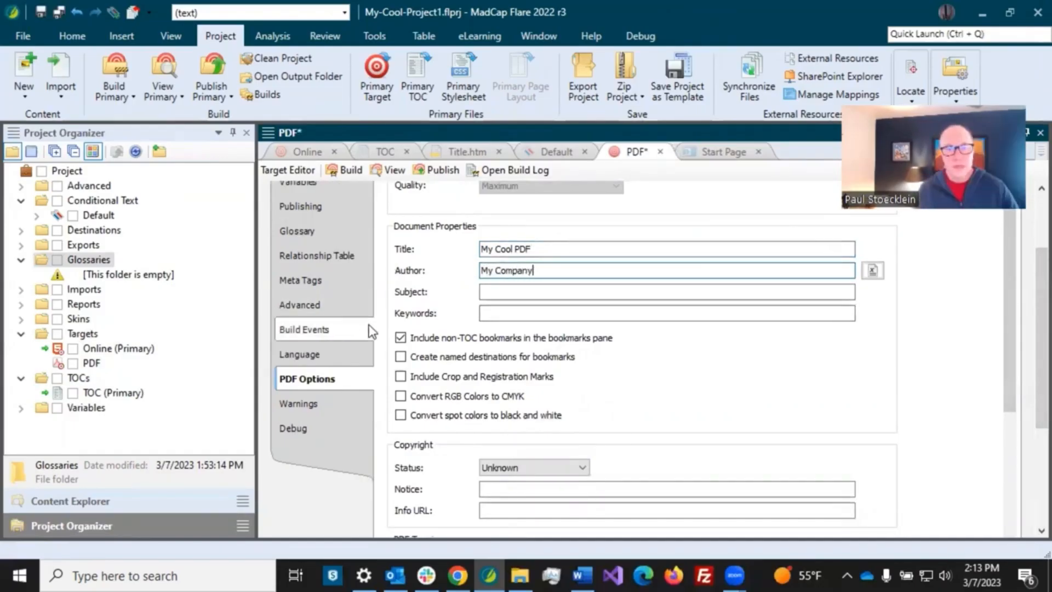
drag(1016, 328, 998, 388)
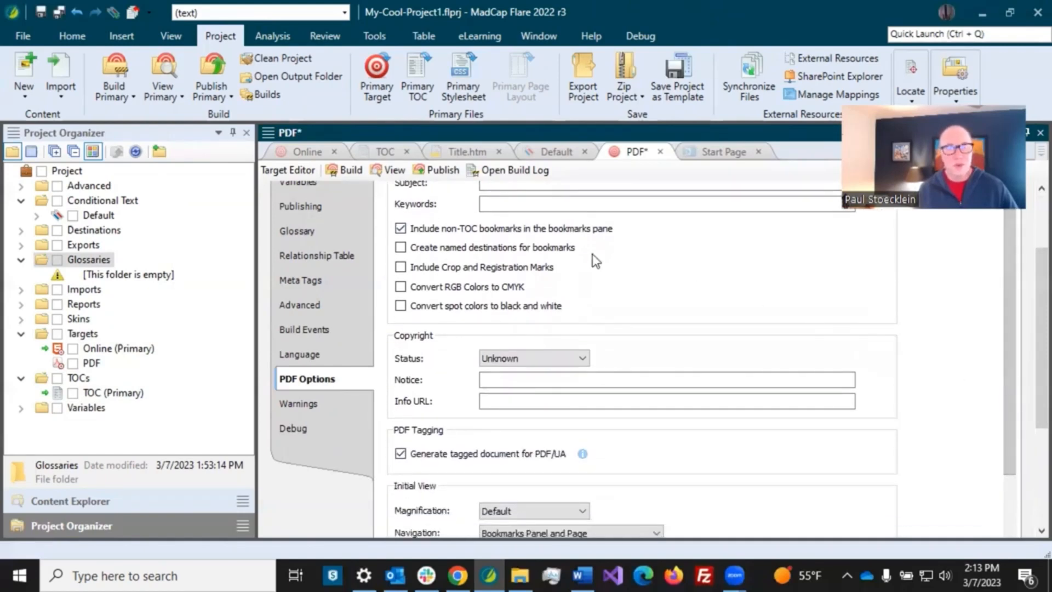
drag(1008, 360, 1024, 270)
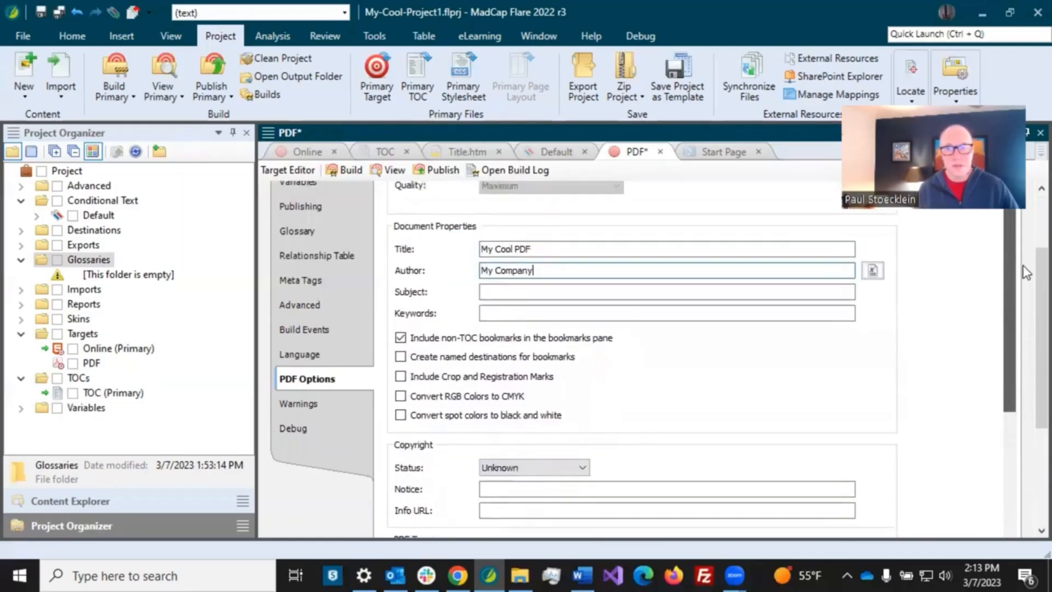
click(59, 12)
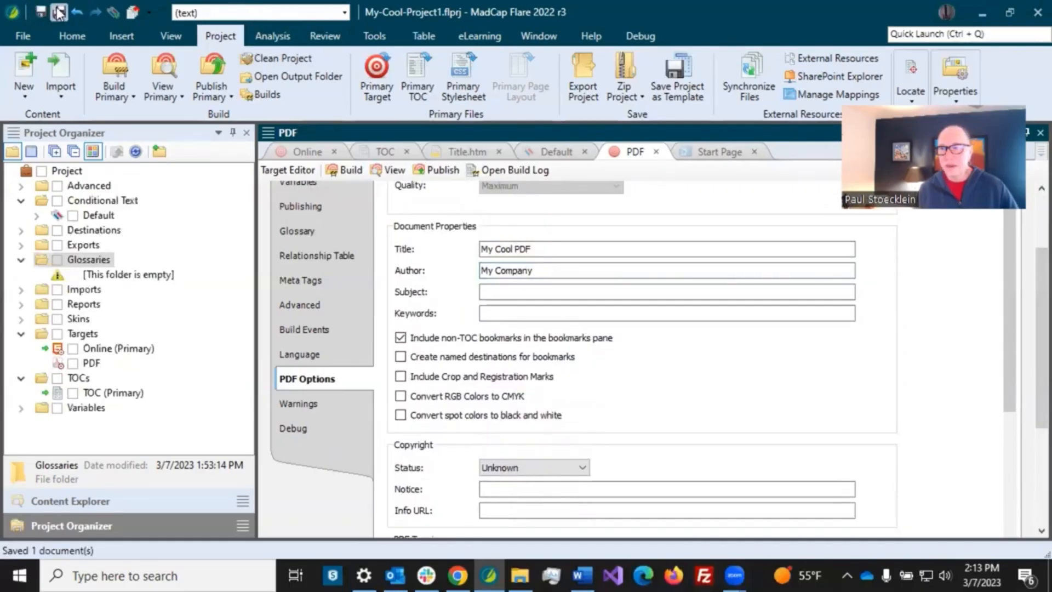
Step: Build the PDF target and open the generated PDF
click(350, 172)
drag(455, 368, 457, 392)
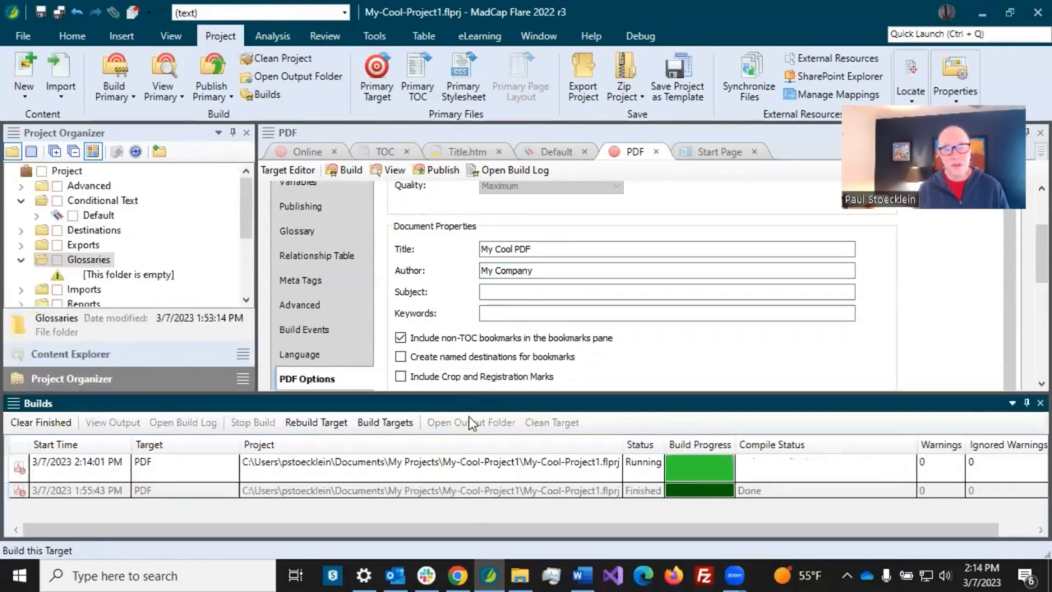
double_click(456, 462)
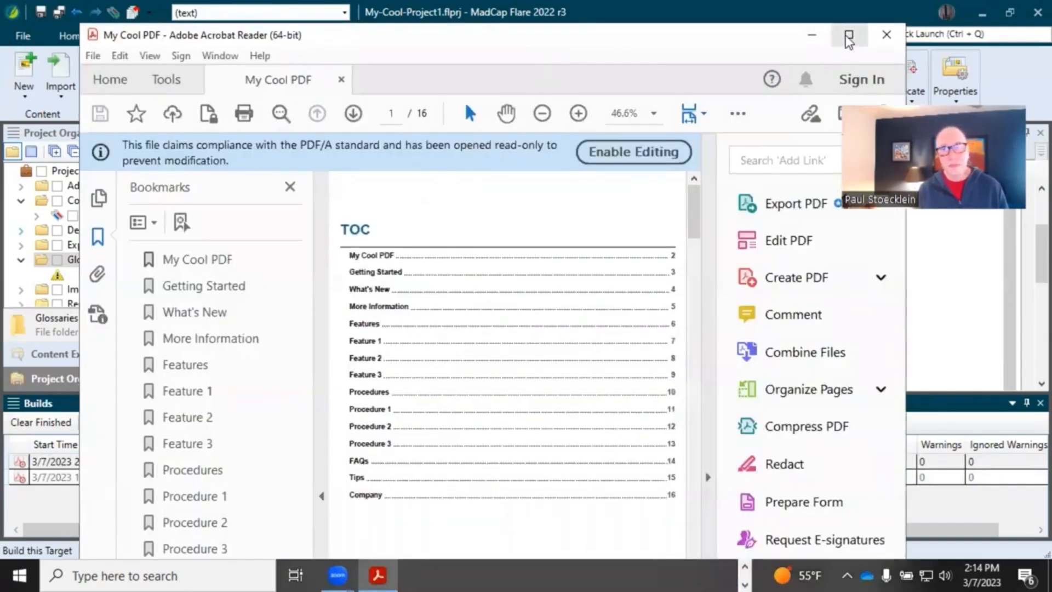
Step: Examine the generated PDF at 50% zoom, checking the TOC page, the title page and the first topic pages
click(849, 36)
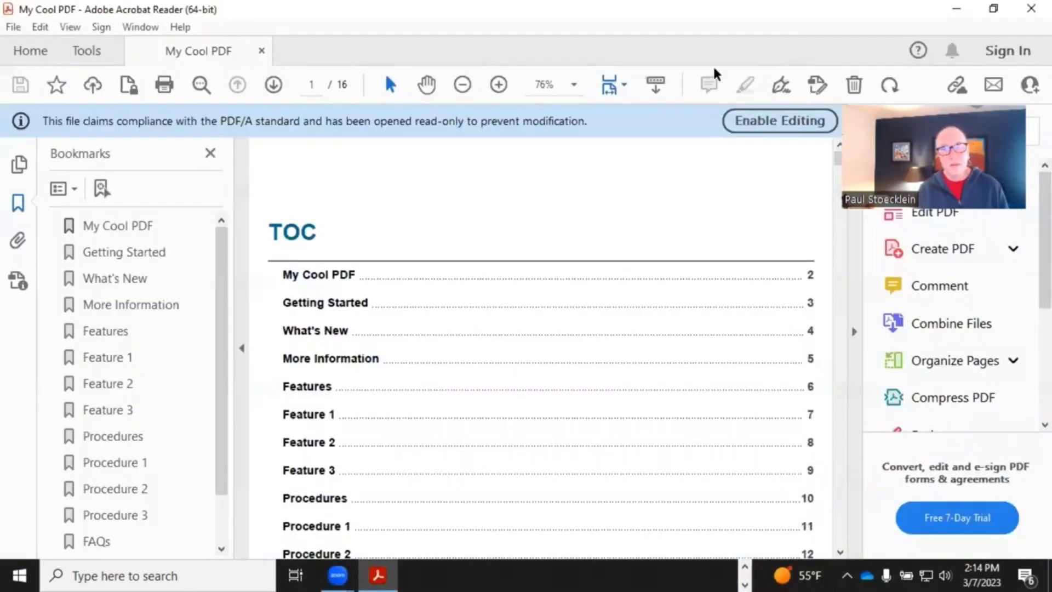
click(566, 85)
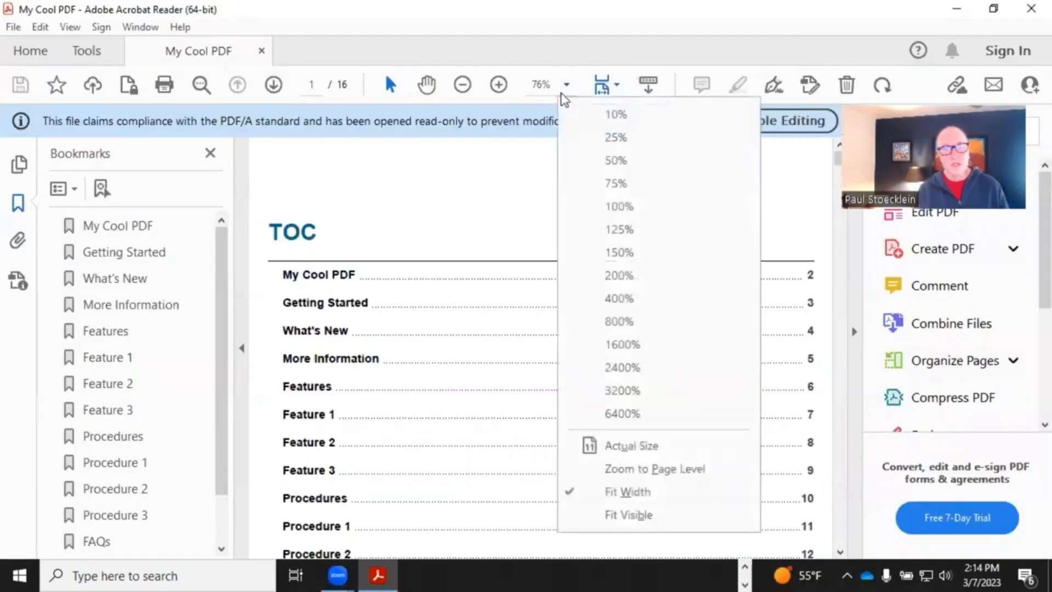
click(585, 162)
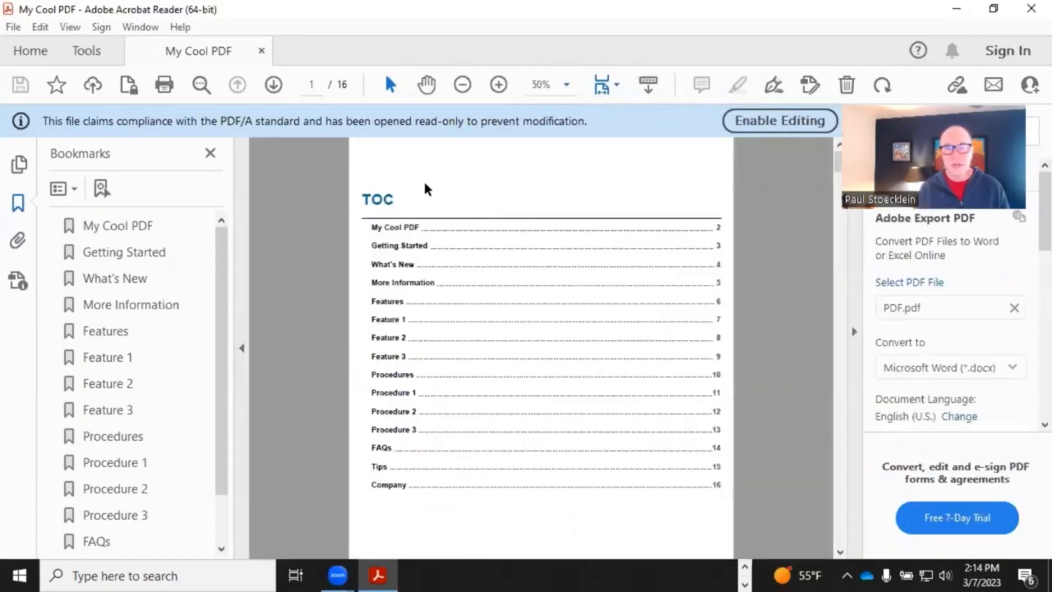
scroll(426, 191, down, 8)
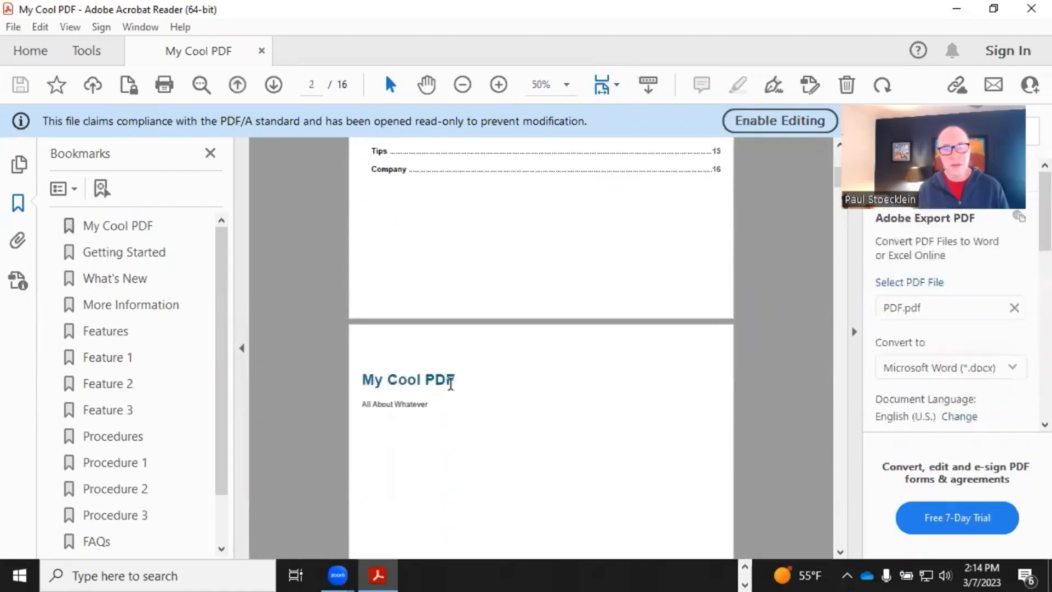
scroll(443, 394, down, 3)
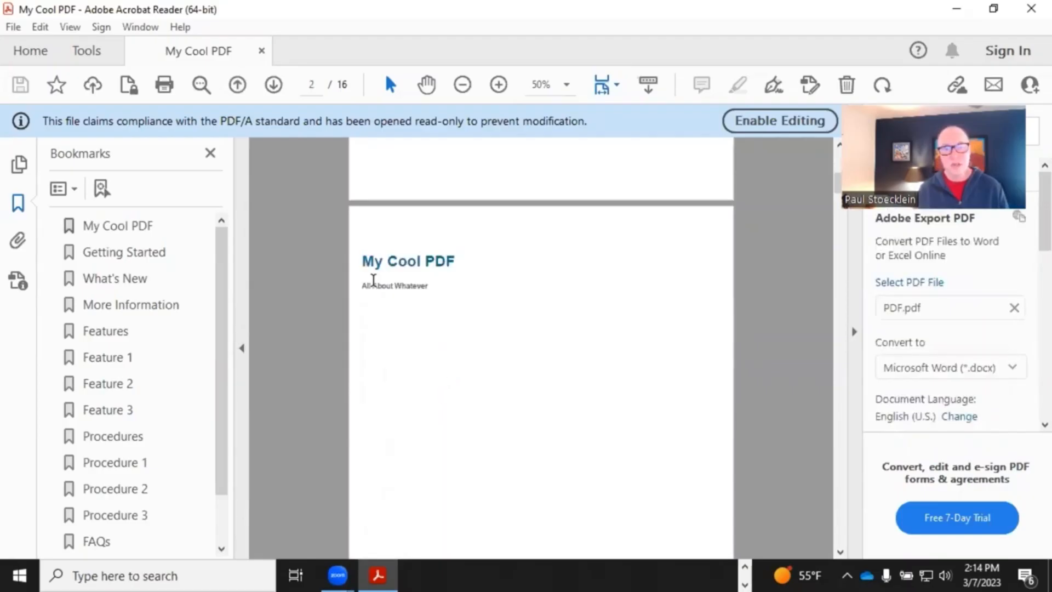
scroll(439, 315, down, 10)
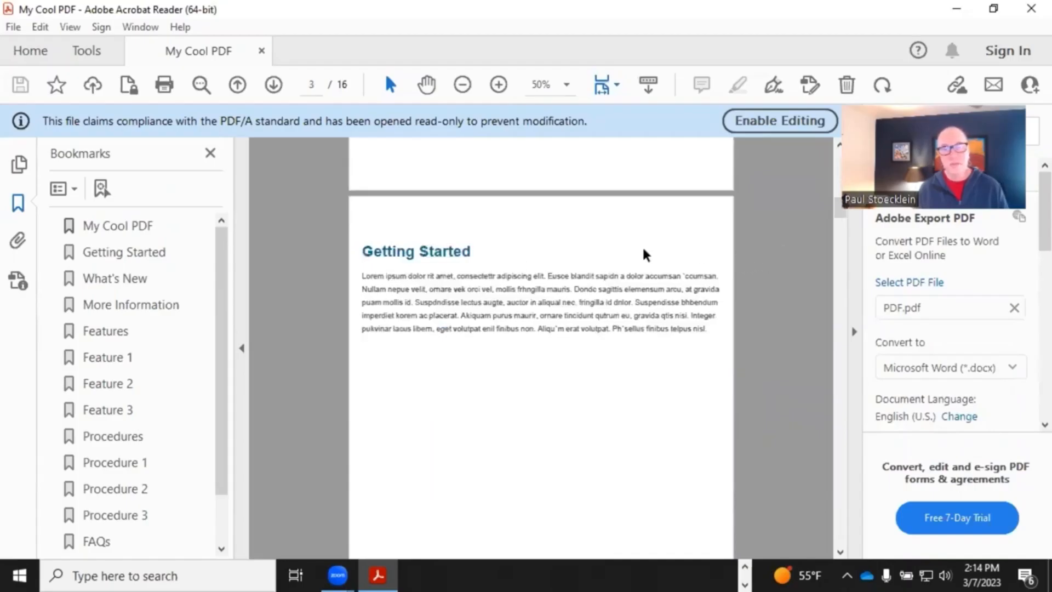
drag(837, 207, 781, 149)
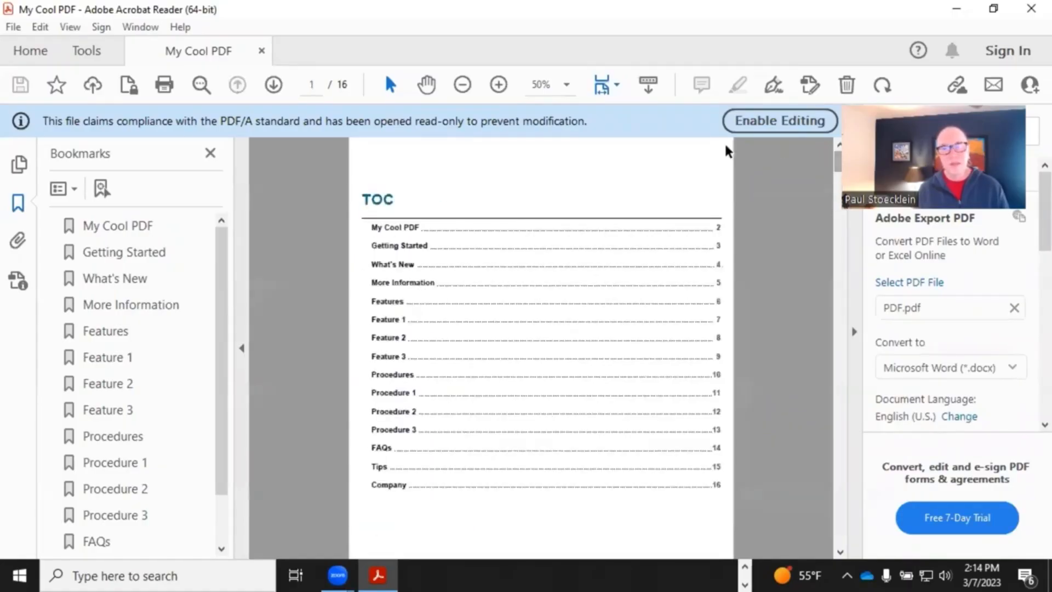
scroll(462, 247, down, 8)
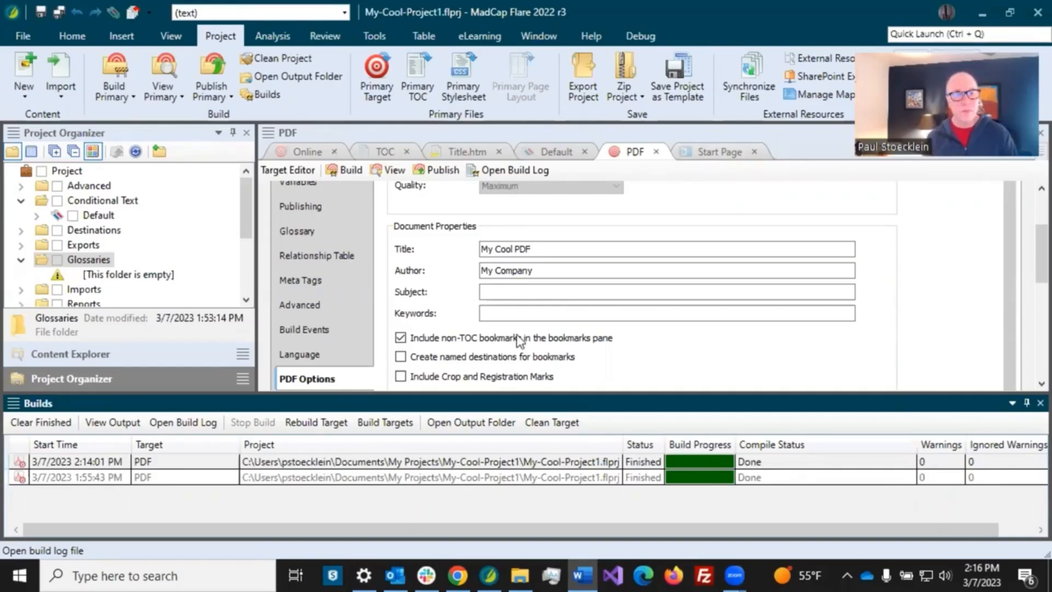
Step: Close the build list and create a folder named PageLayouts inside the project content's Resources folder
click(1040, 403)
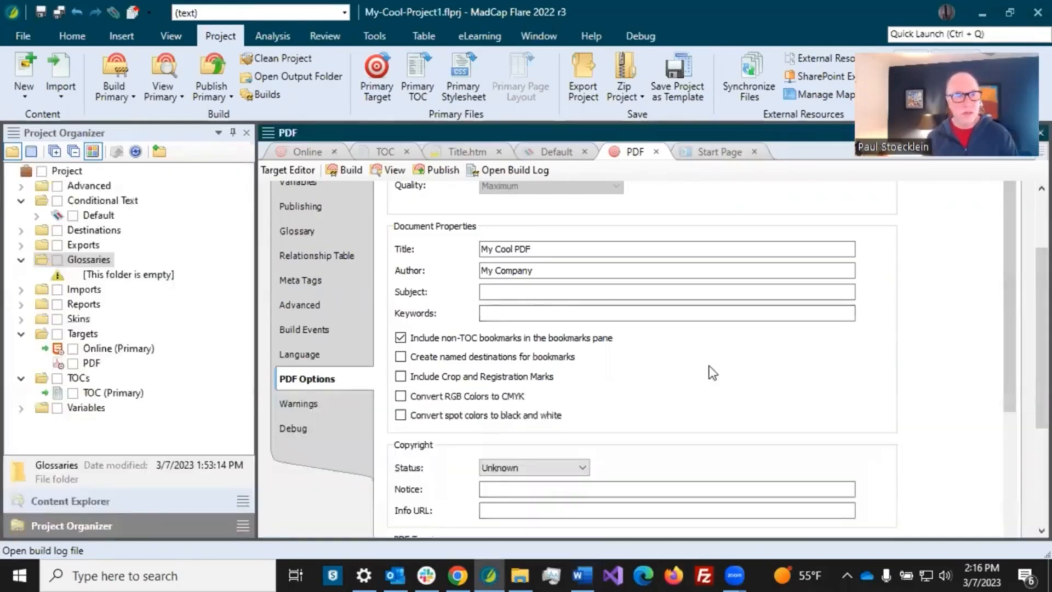
click(91, 502)
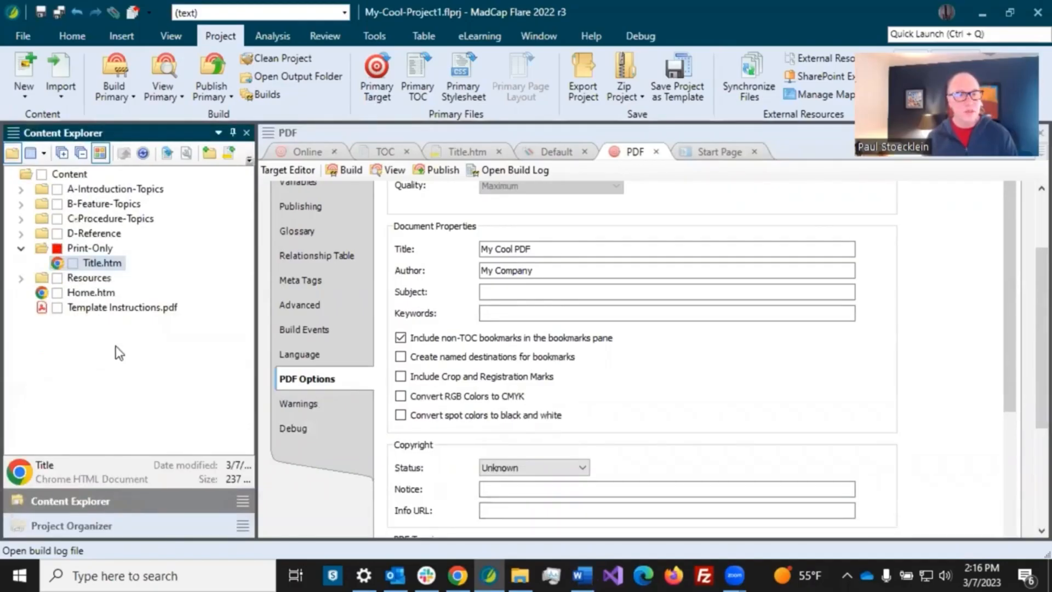
click(21, 278)
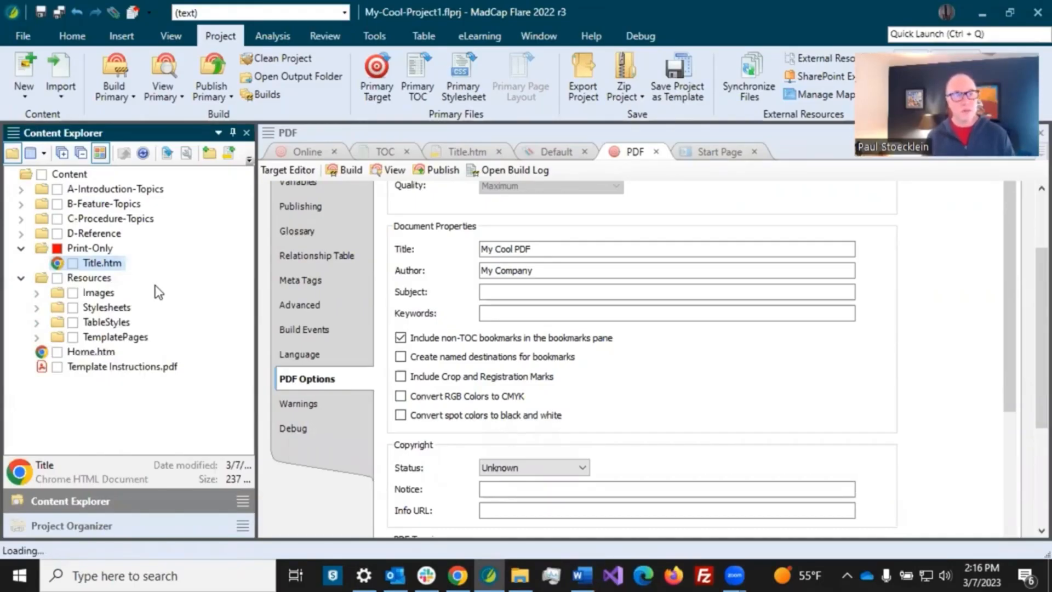
click(110, 277)
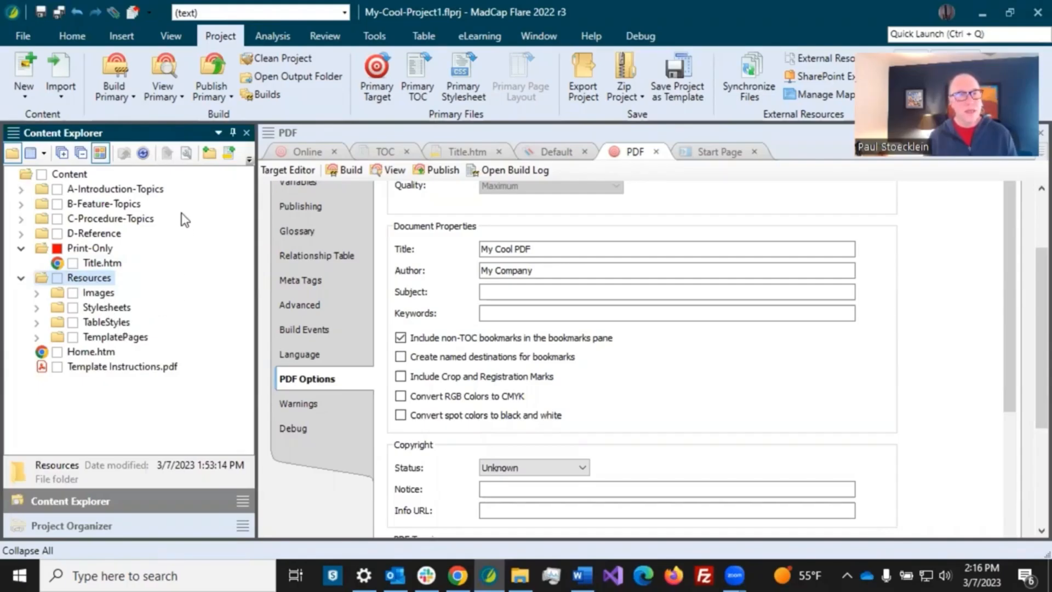
click(209, 155)
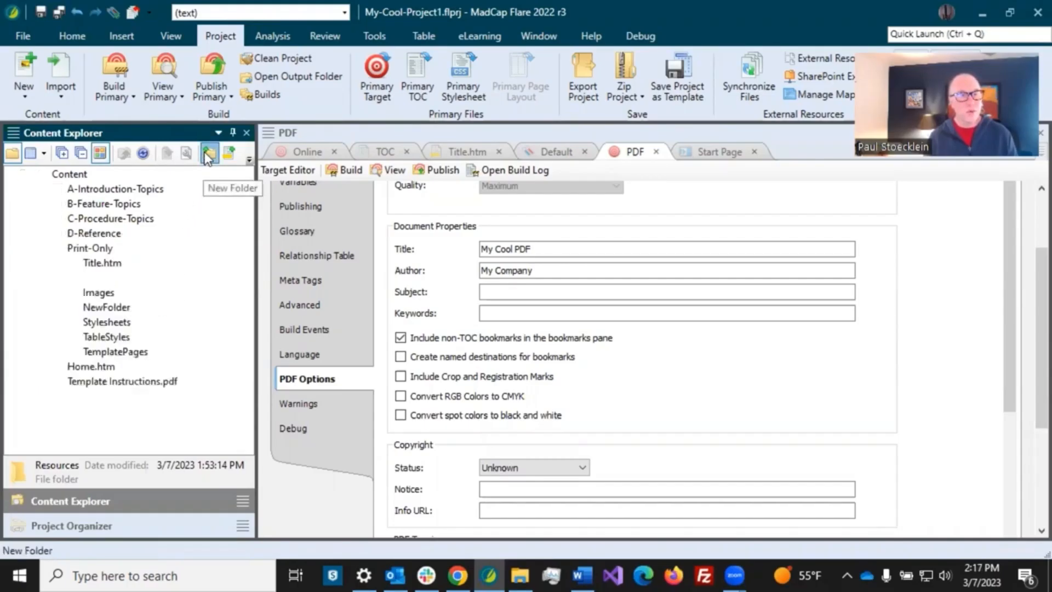
text(PageLayouts)
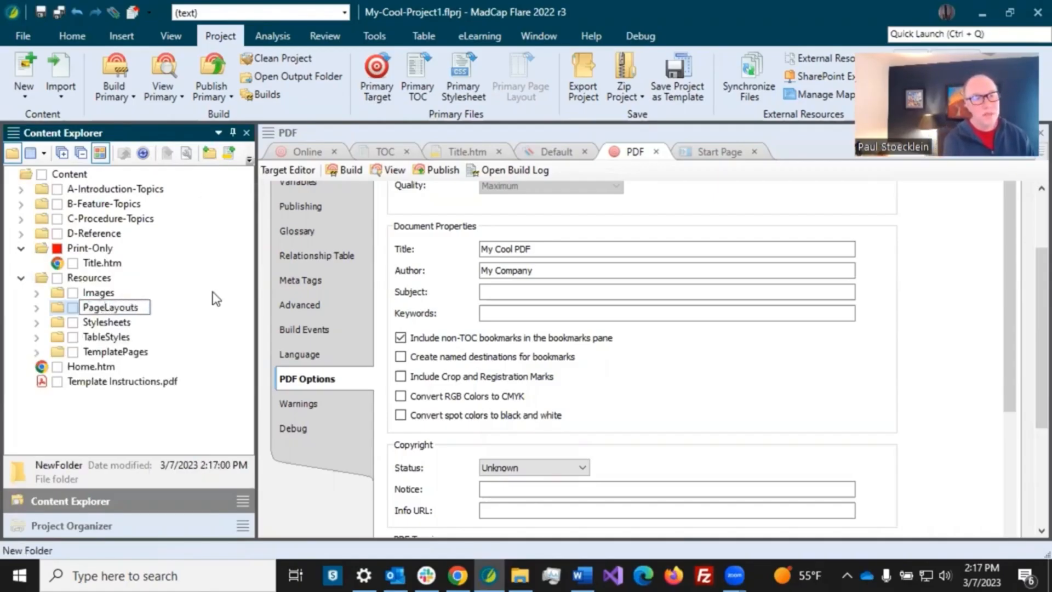
key(Return)
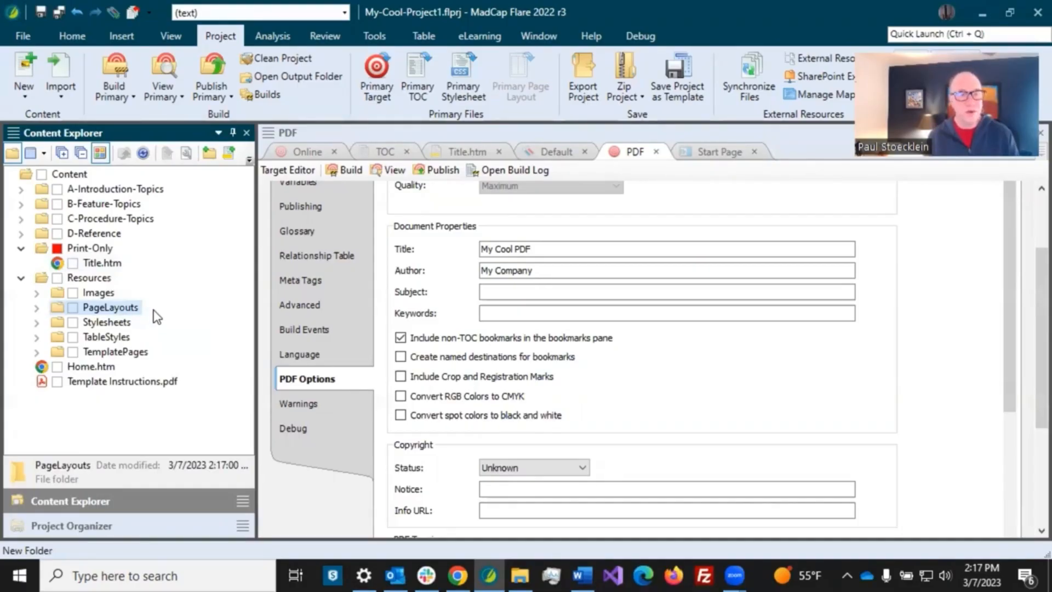
Step: Add a new page layout named Title to the PageLayouts folder, based on the FrontMatterResizable.flpgl factory template
right_click(104, 312)
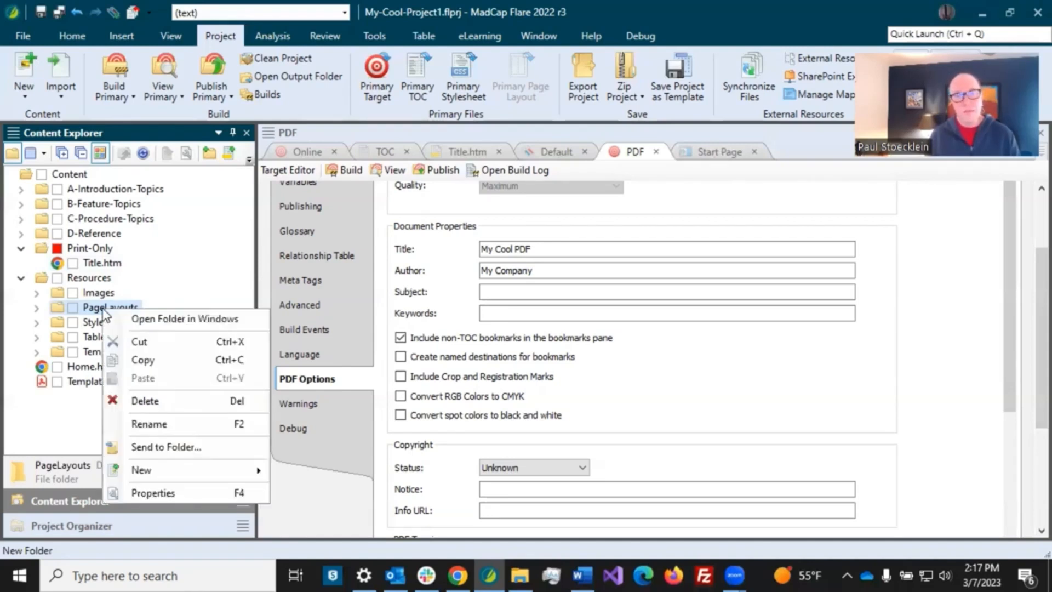
mouse_move(153, 477)
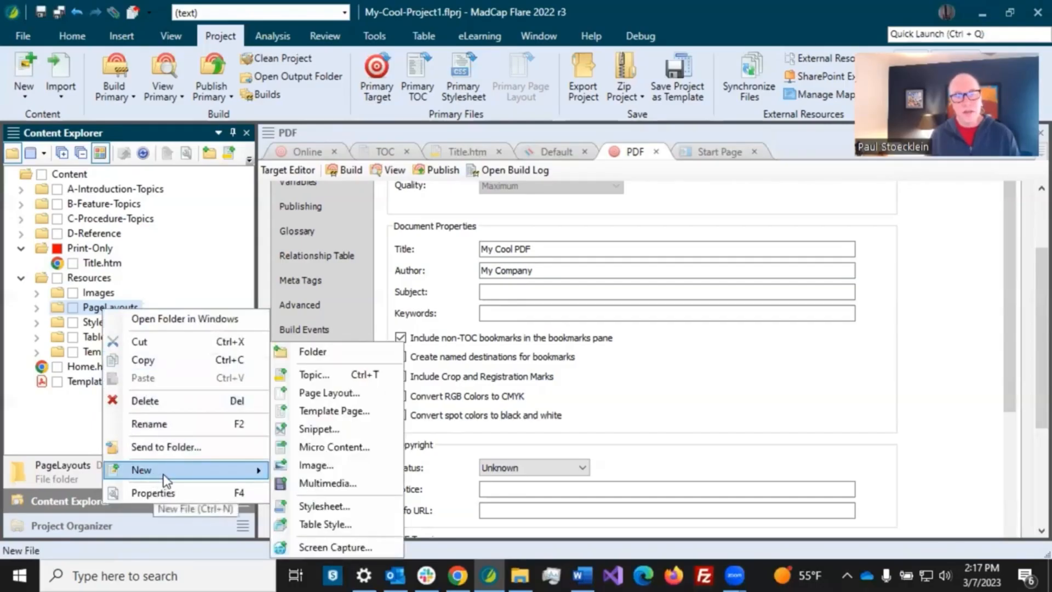
click(325, 393)
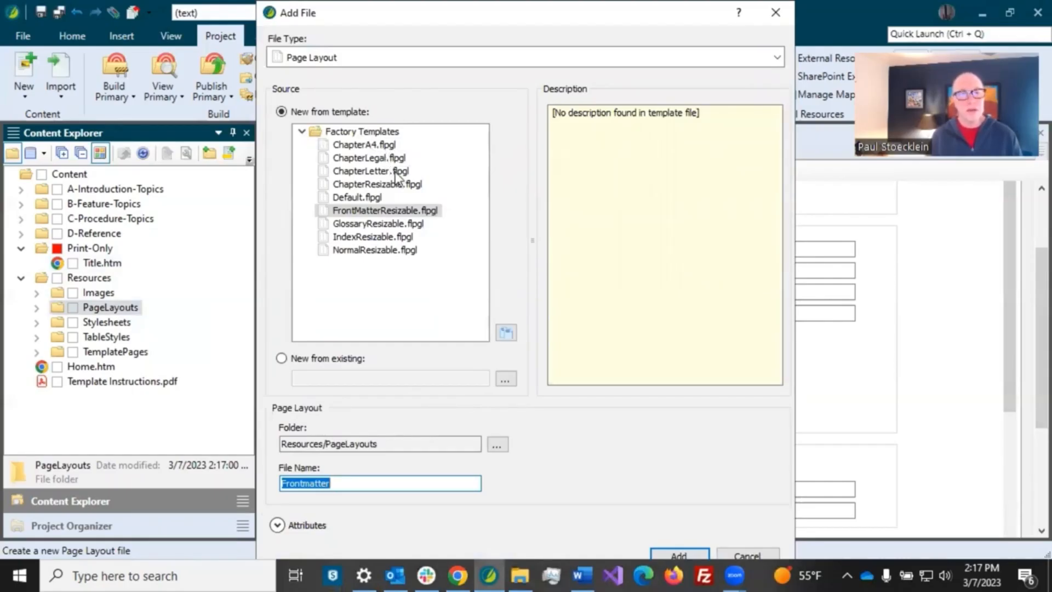
click(374, 144)
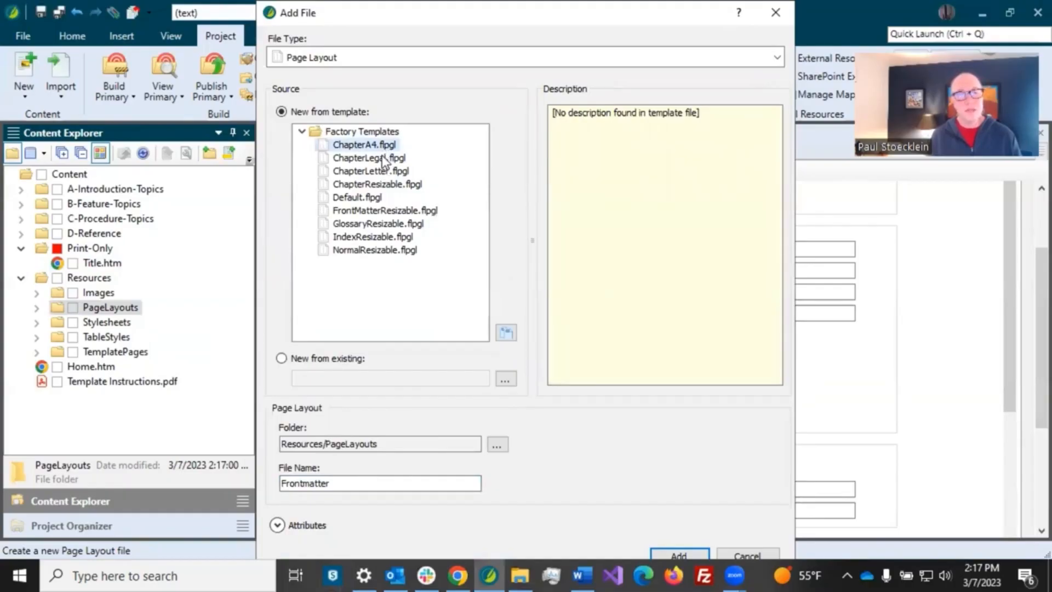
click(387, 160)
click(393, 172)
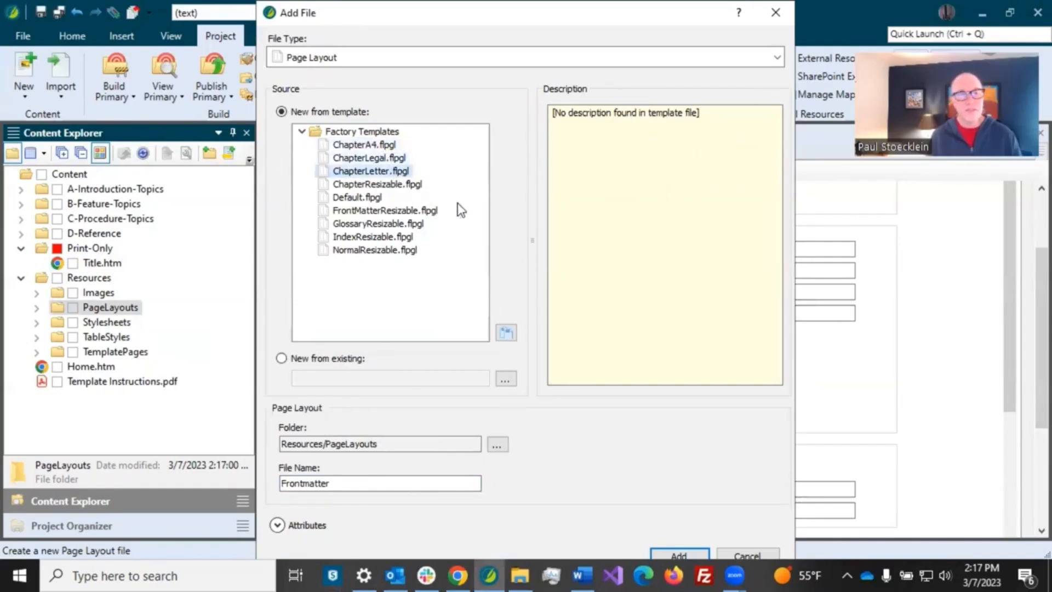
click(401, 212)
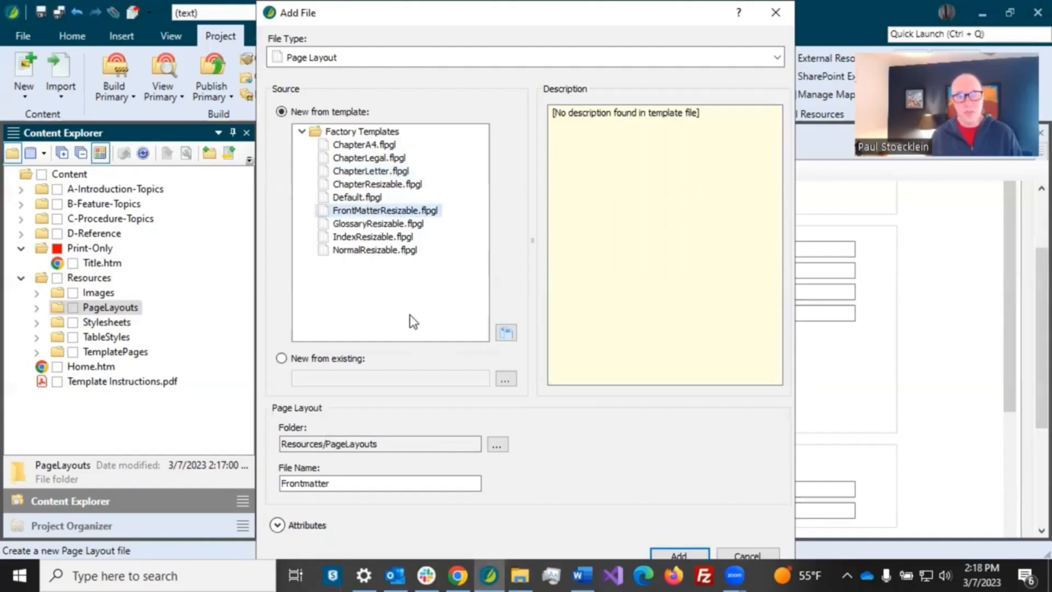
drag(335, 483, 231, 483)
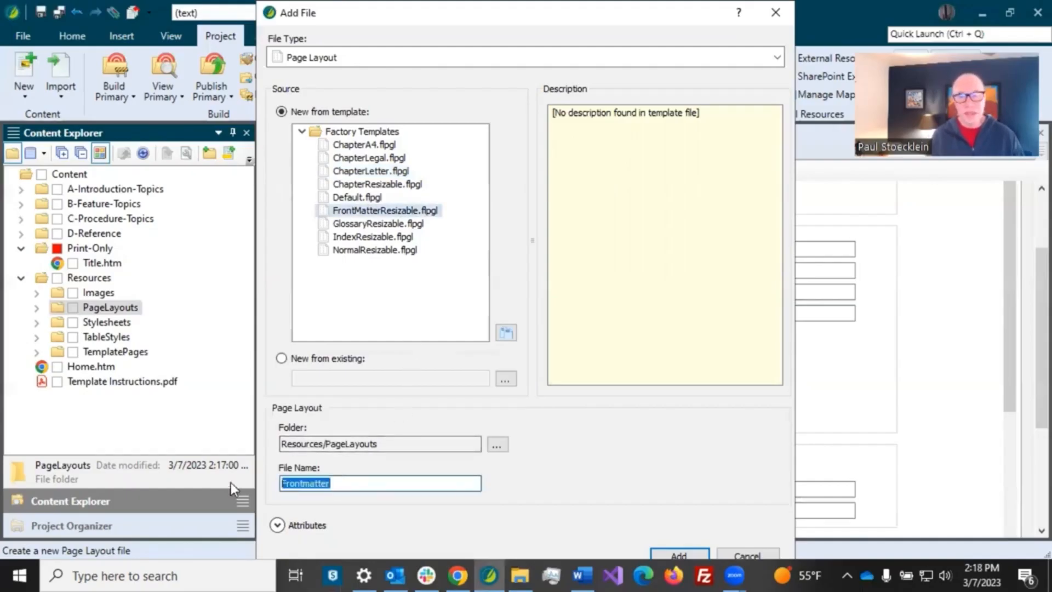
text(Title)
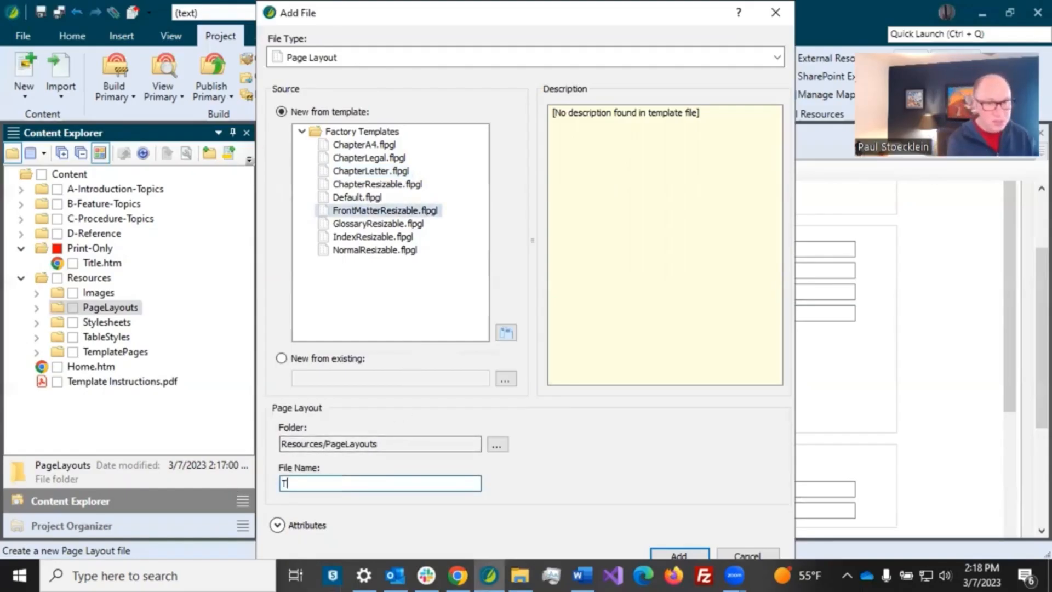
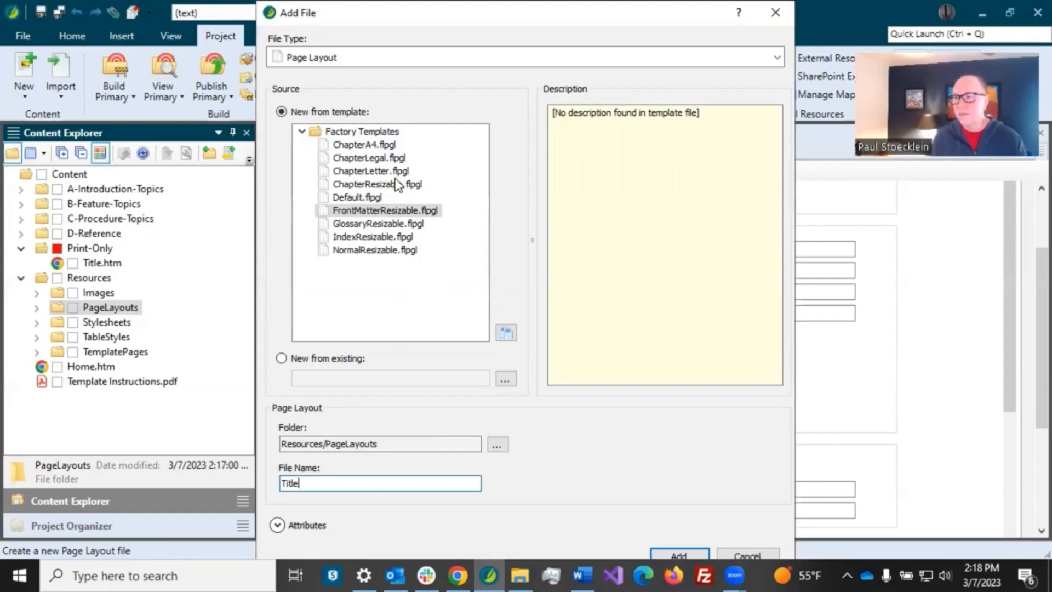
click(675, 555)
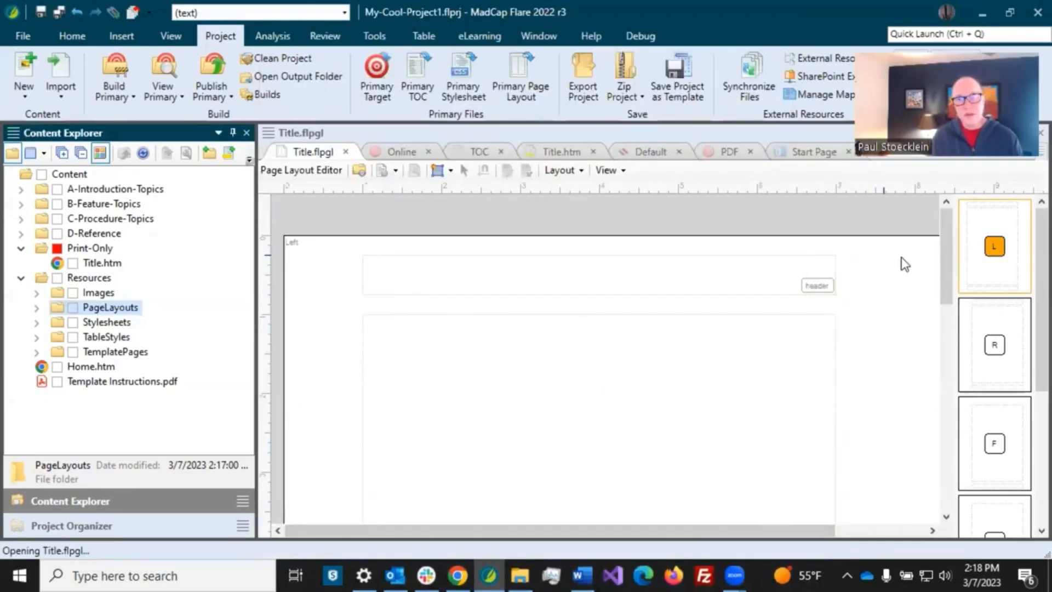
Step: Look through the Left, Right, First, Title and Empty pages of the Title page layout
click(994, 250)
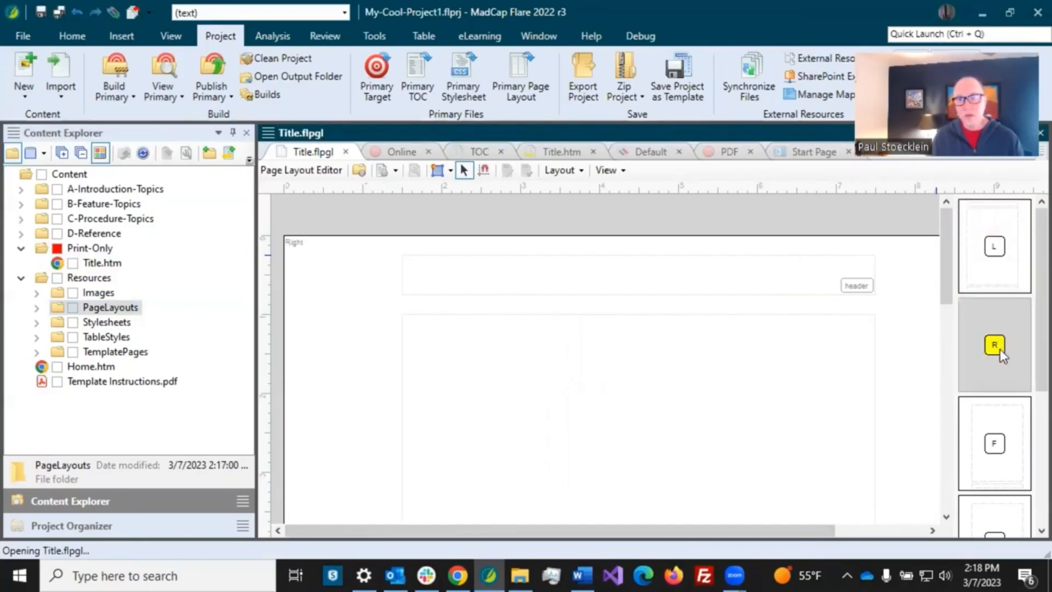
click(999, 430)
scroll(1027, 403, down, 3)
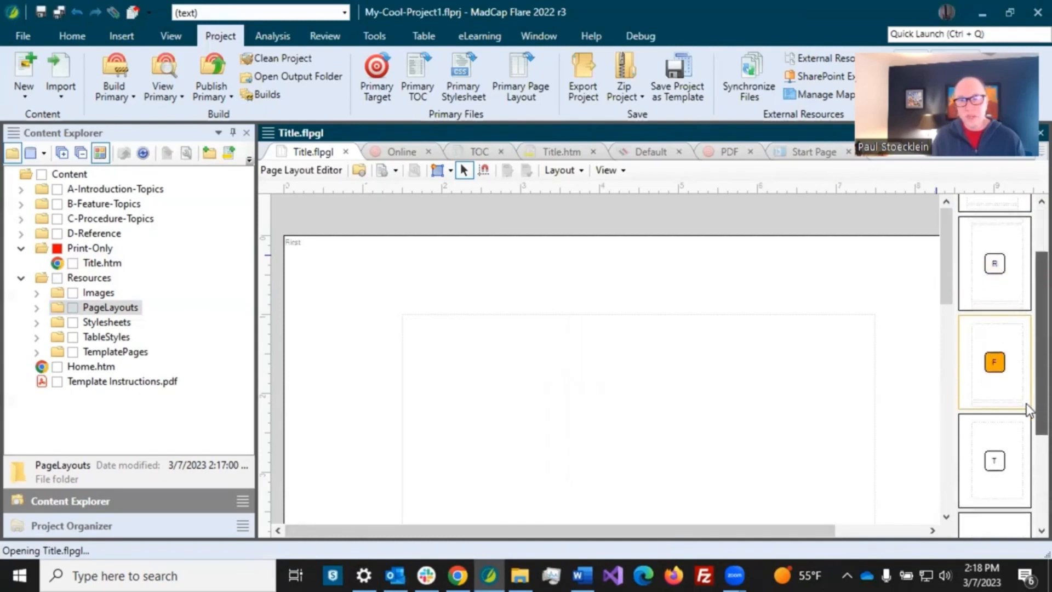
click(987, 329)
click(996, 432)
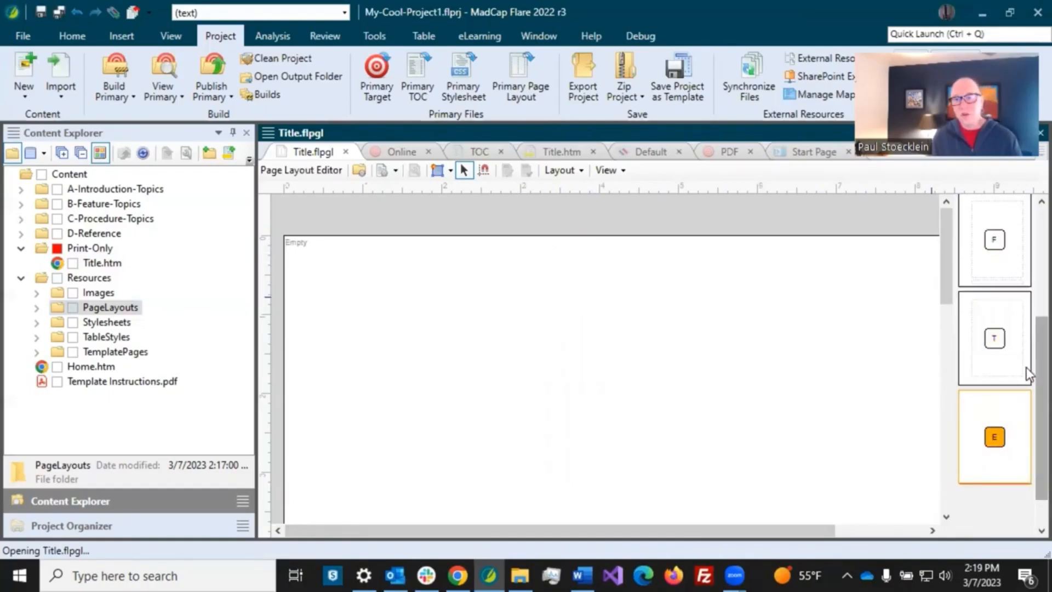
scroll(1030, 252, up, 3)
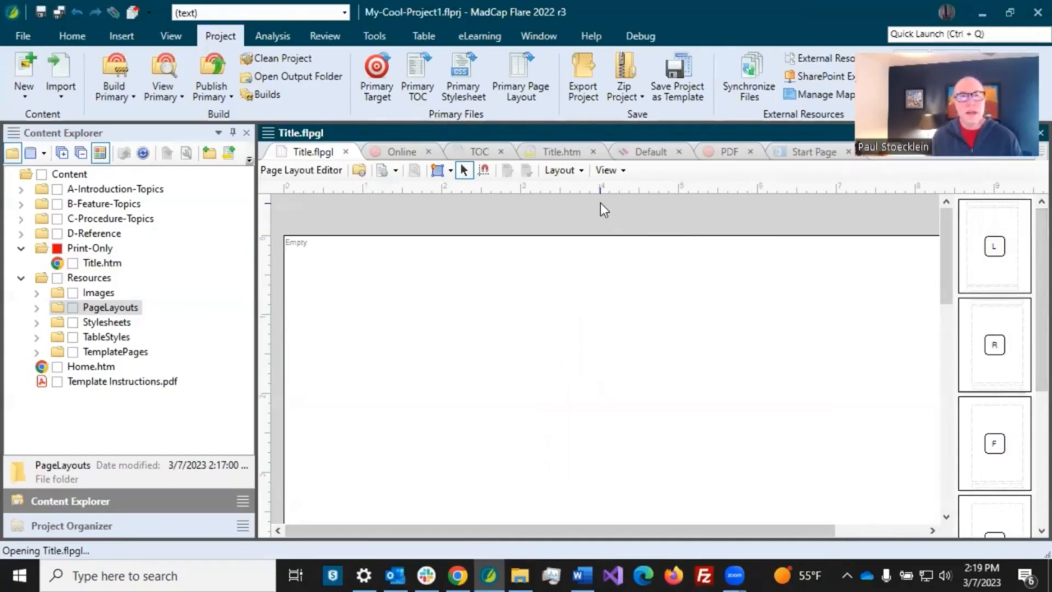
Step: Compare the Fit Width and Fit Height scaling of the page layout view and leave it at Fit Width
click(624, 171)
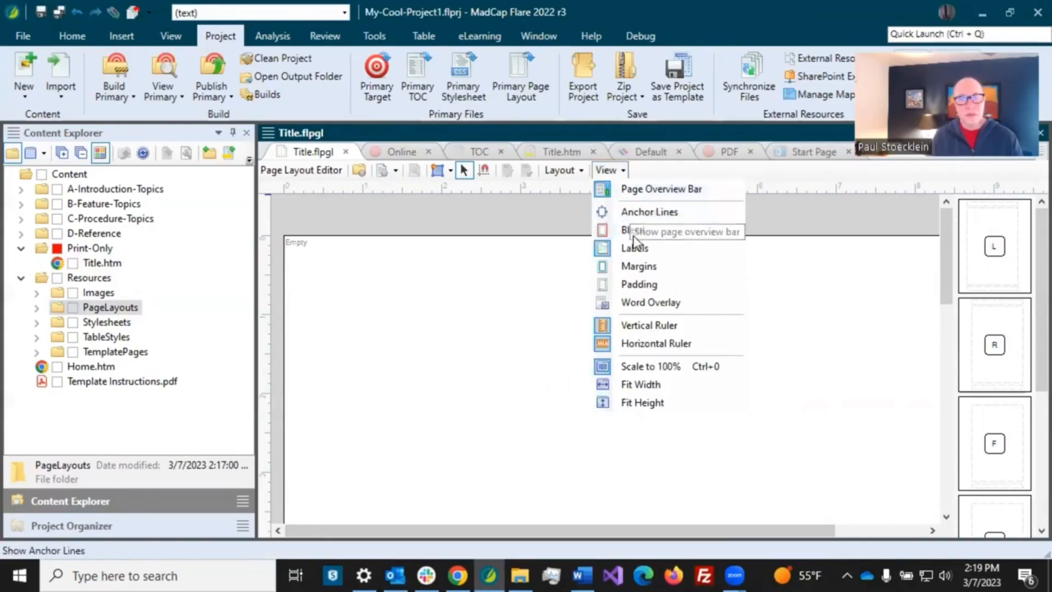
click(645, 385)
click(624, 171)
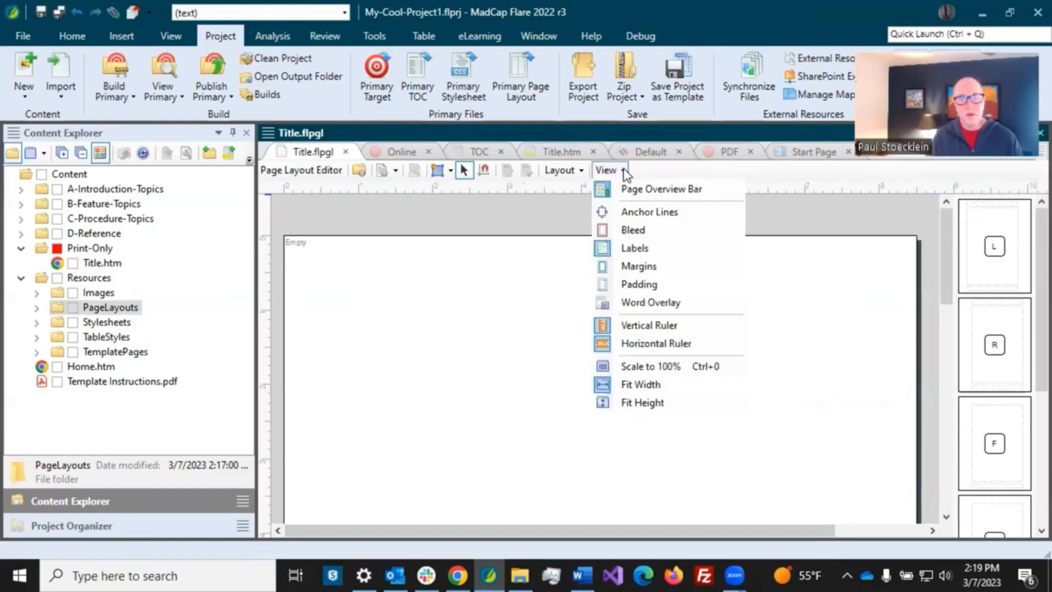
click(642, 402)
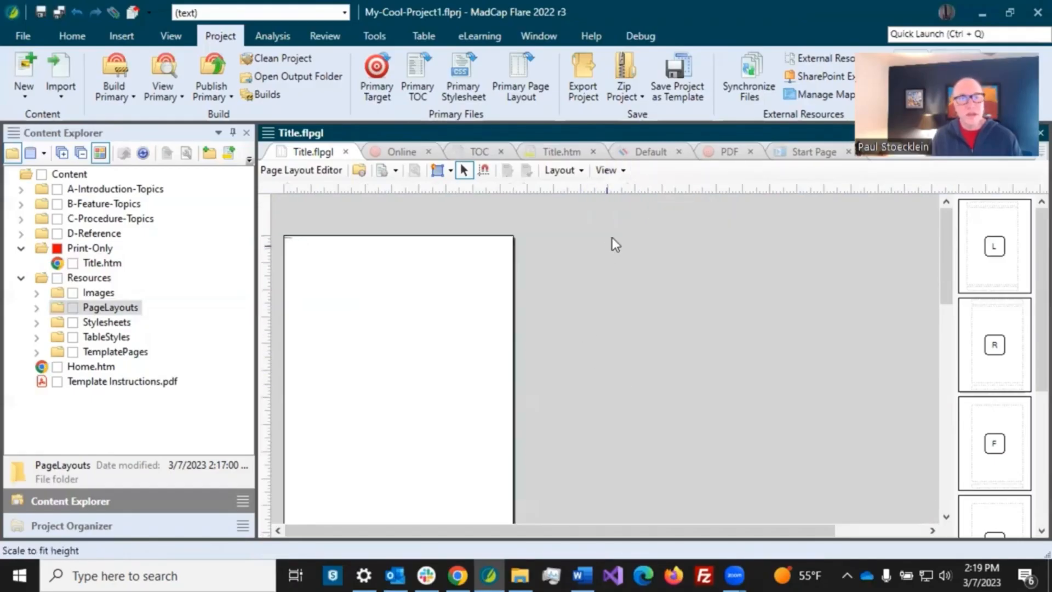
click(624, 170)
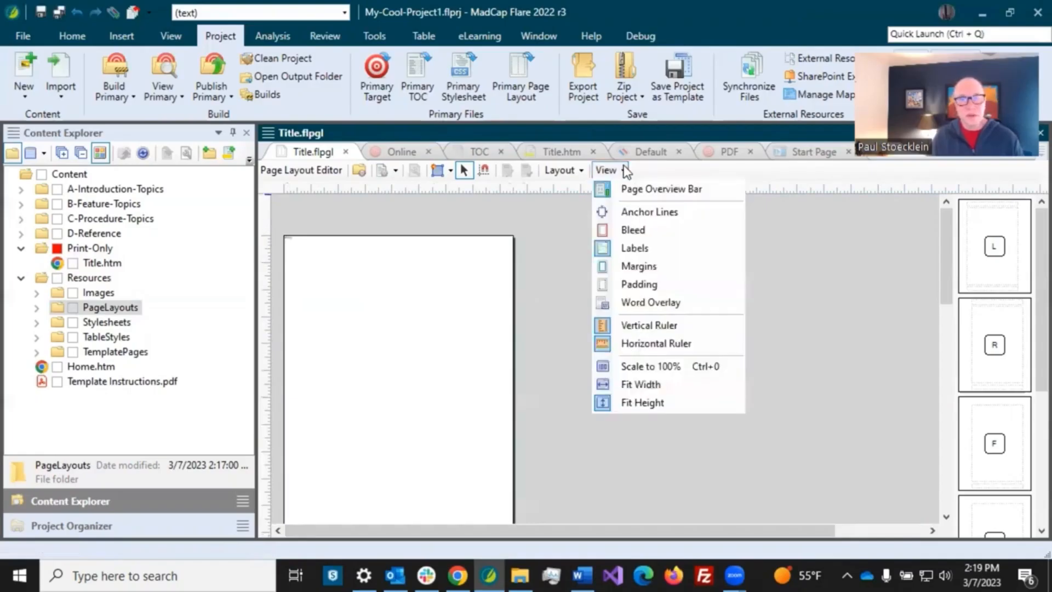
click(641, 383)
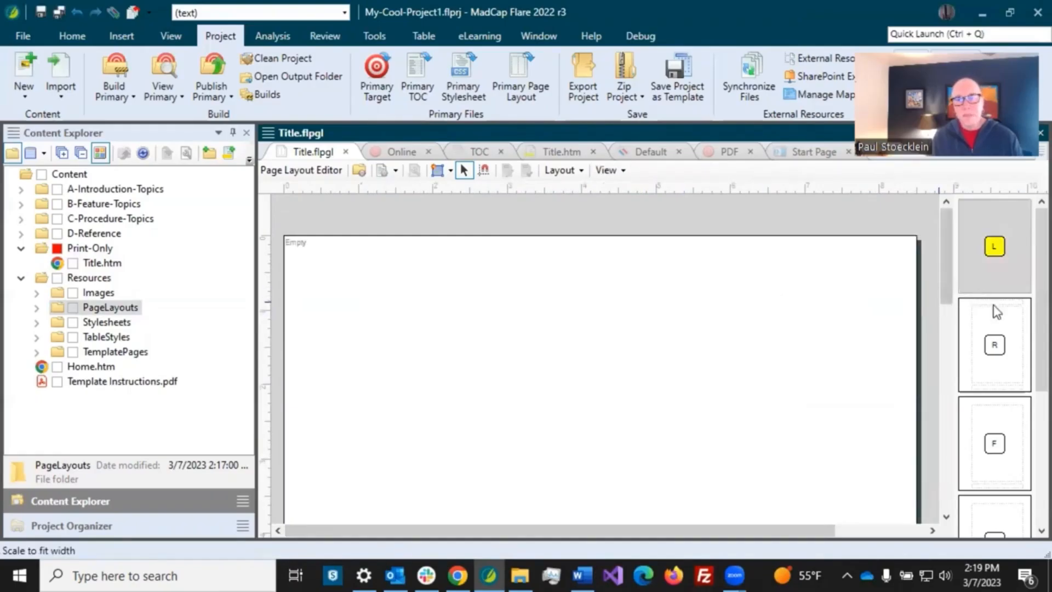
Step: Examine the header, body and footer frames on the Left page of the layout
click(992, 268)
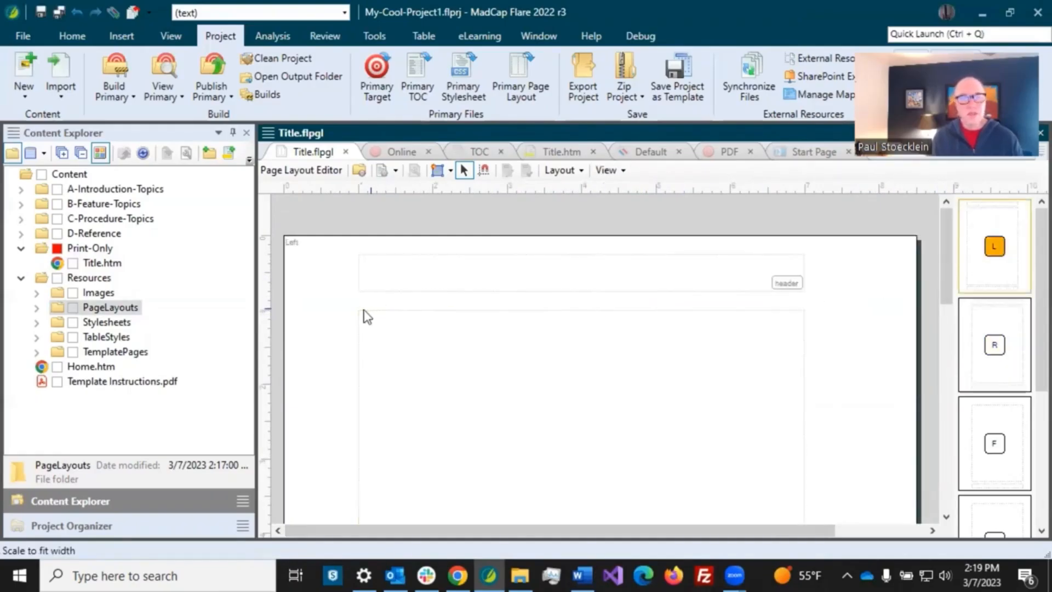
click(390, 281)
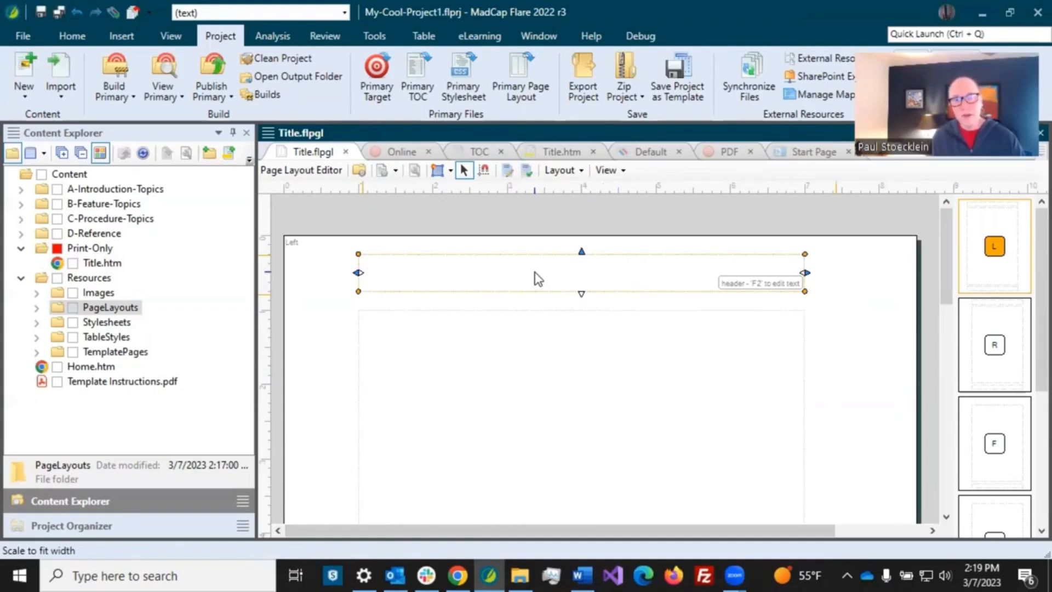
click(544, 342)
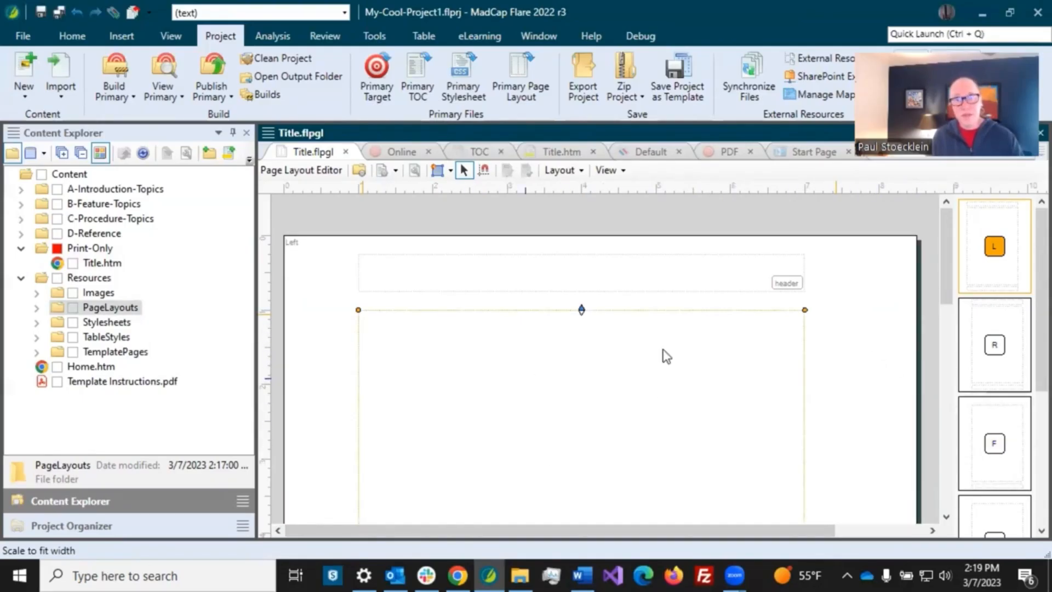
mouse_move(945, 281)
mouse_down()
mouse_move(945, 300)
mouse_move(945, 278)
mouse_up()
click(324, 309)
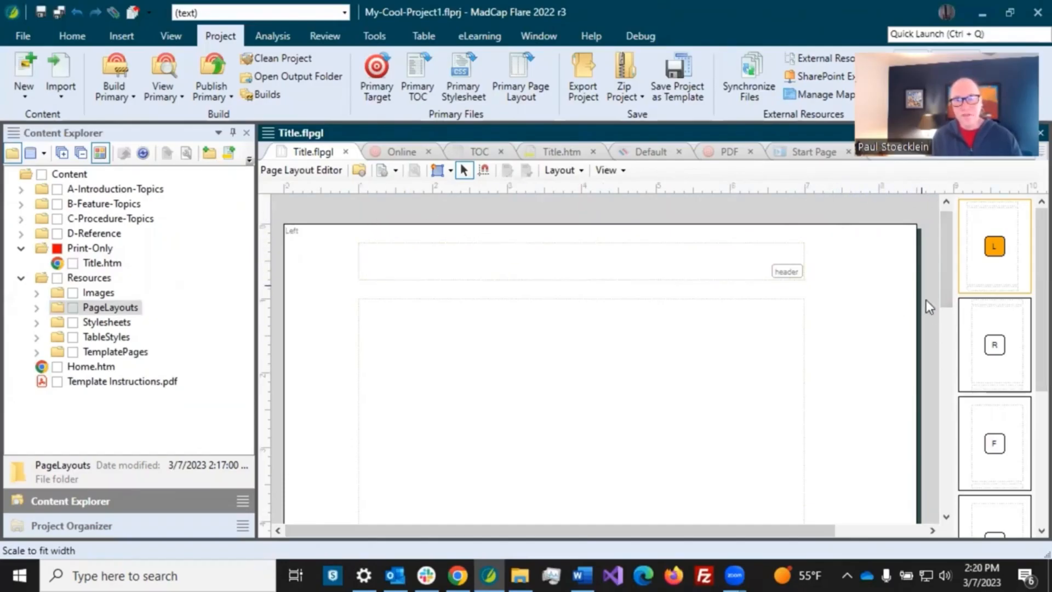
drag(948, 292, 926, 448)
click(485, 320)
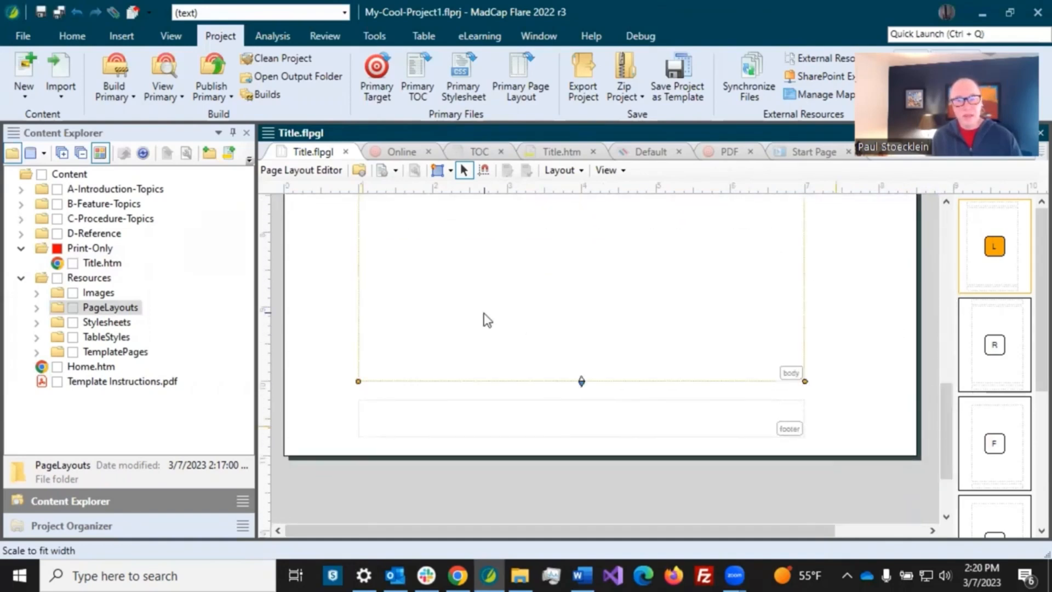
click(500, 418)
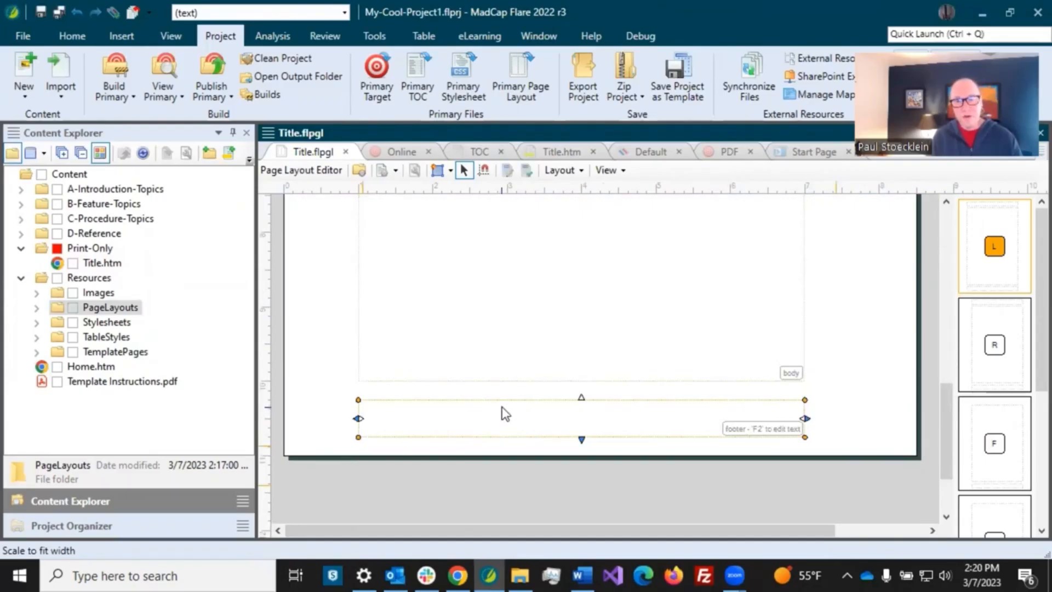
drag(945, 423, 926, 228)
click(742, 287)
click(876, 297)
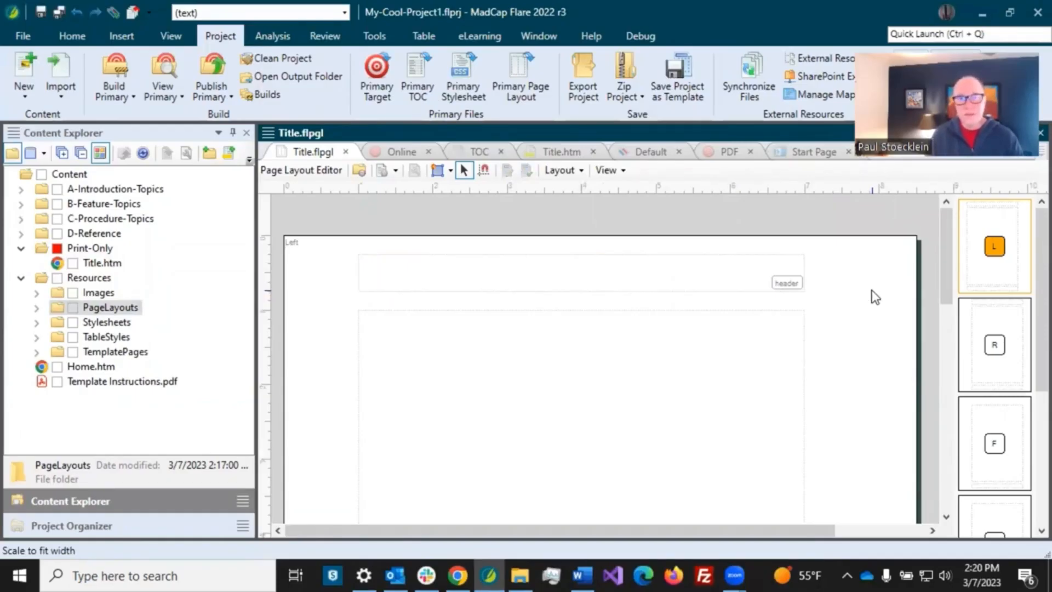
Step: Remove the Left, Right, First and Empty pages from the layout, keeping only the Title page
right_click(973, 242)
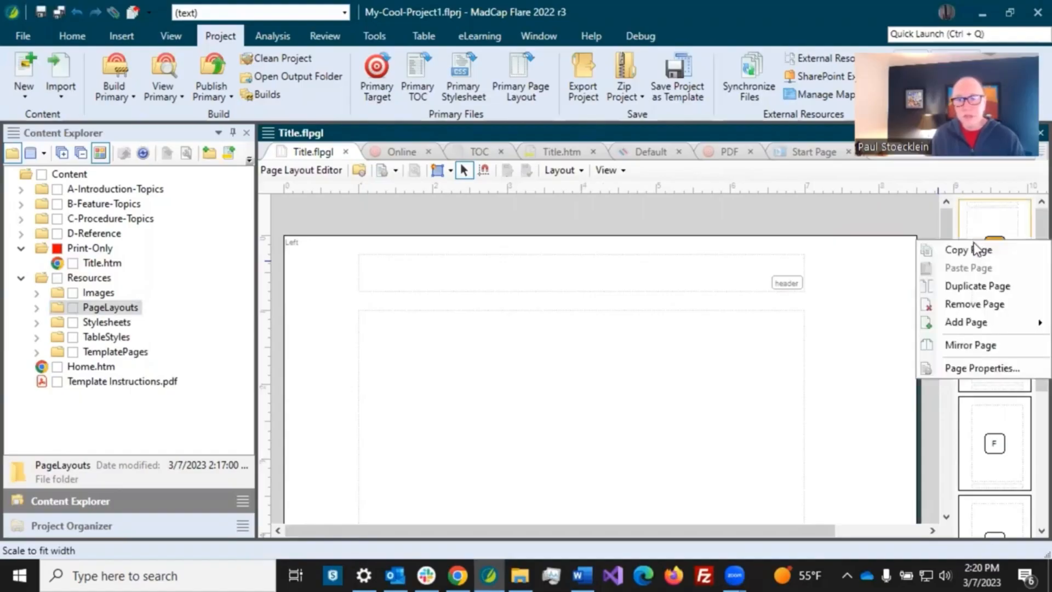
click(966, 304)
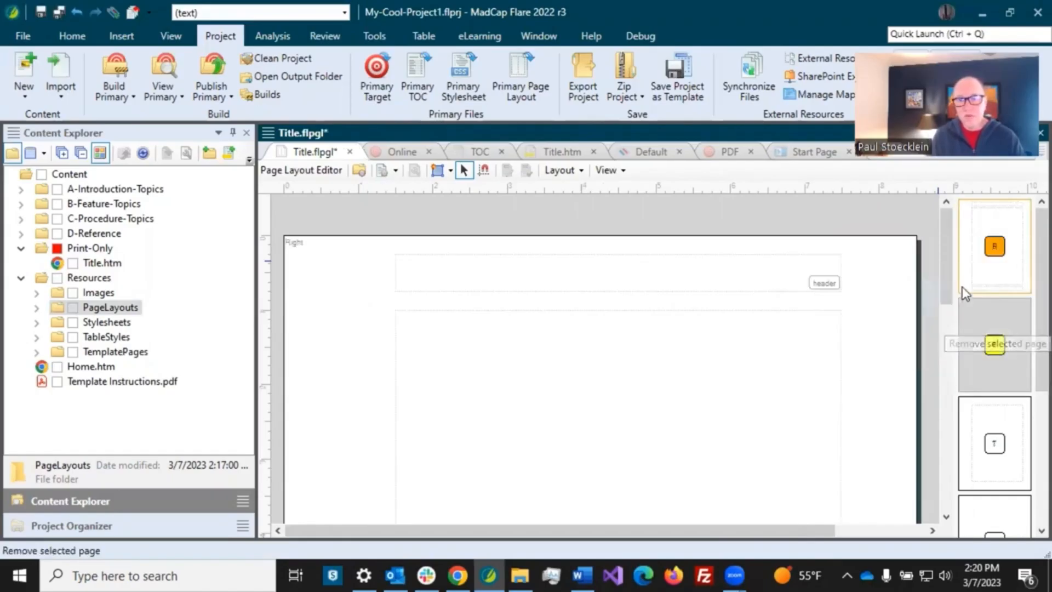
right_click(968, 268)
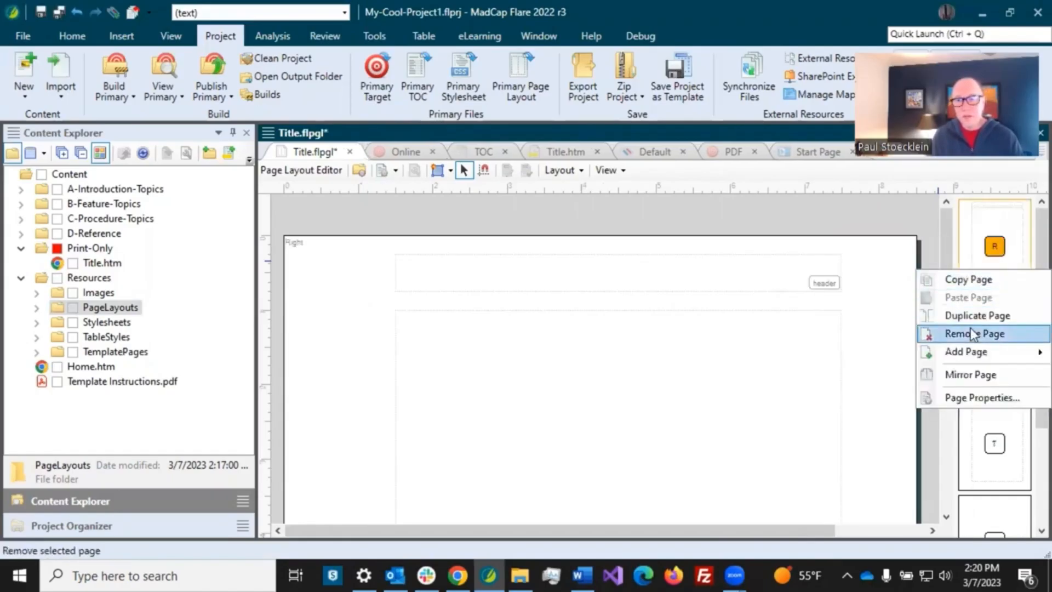
click(971, 334)
right_click(975, 272)
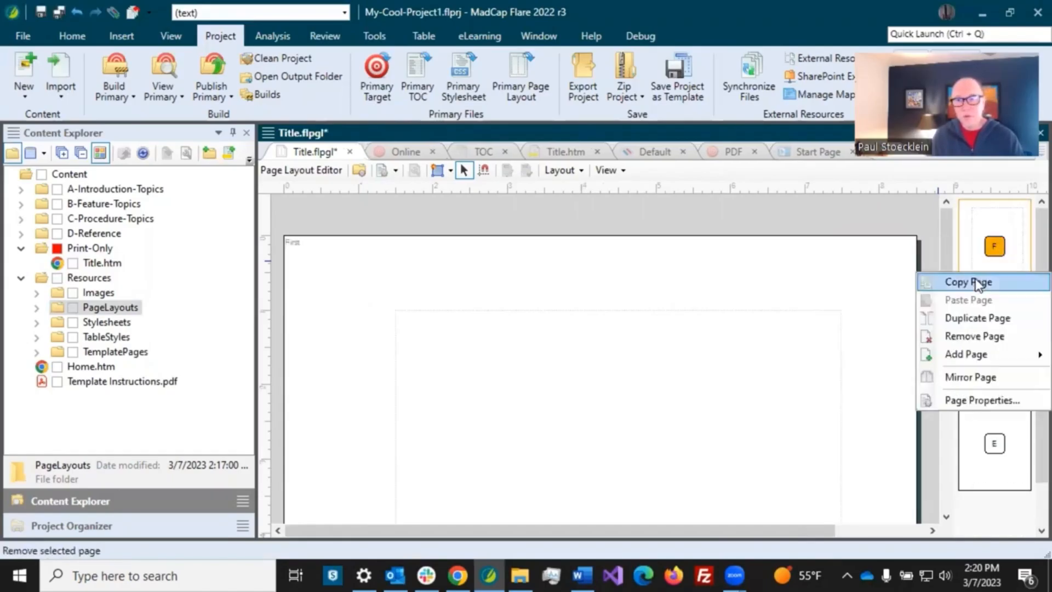
click(975, 334)
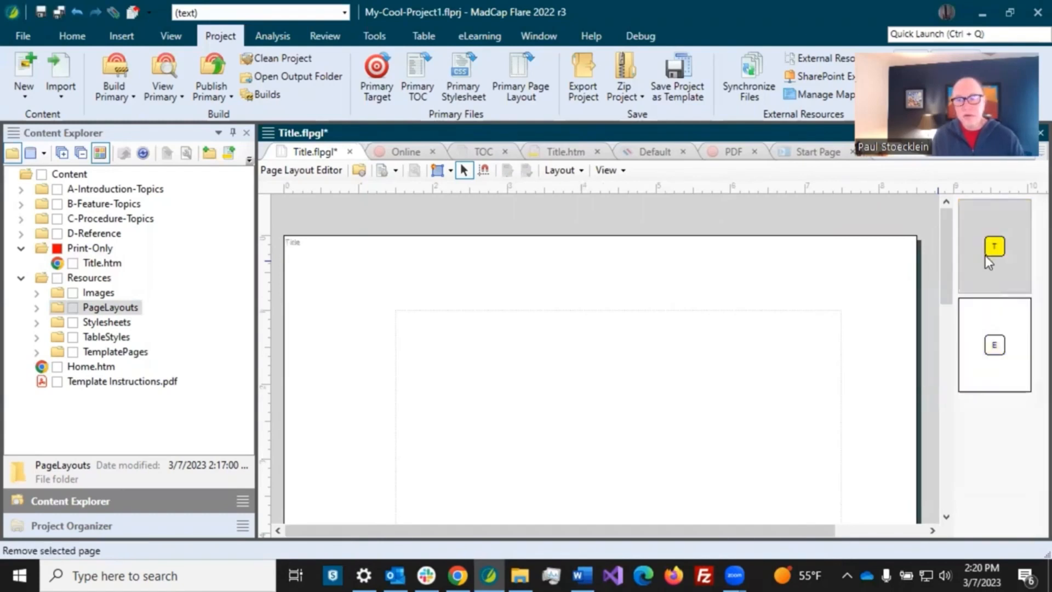
click(980, 326)
right_click(969, 321)
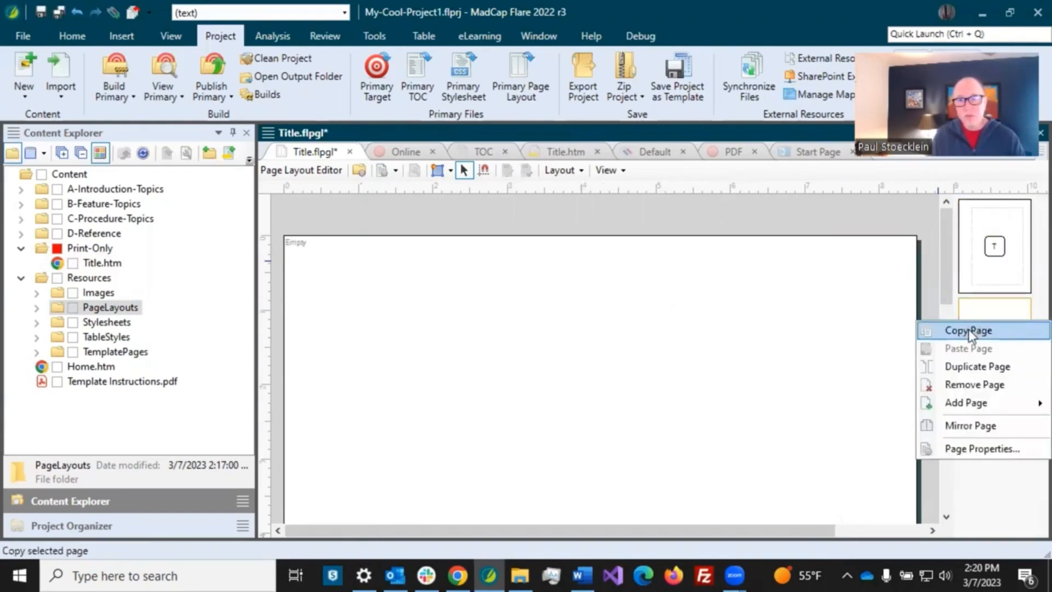
click(967, 384)
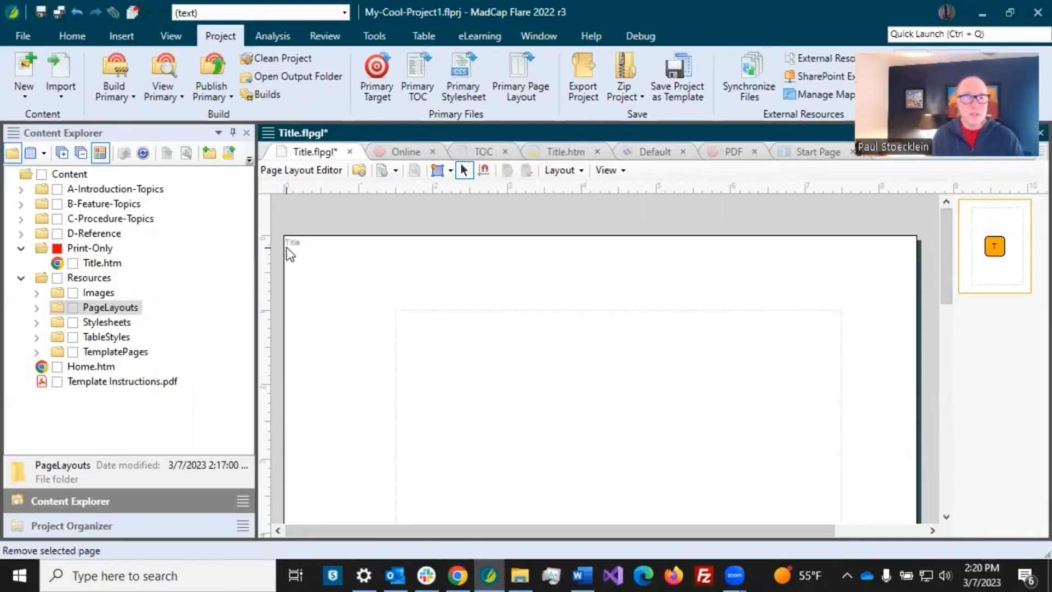
Step: Check the page name, size, margins and page type in the Title page's properties
double_click(433, 277)
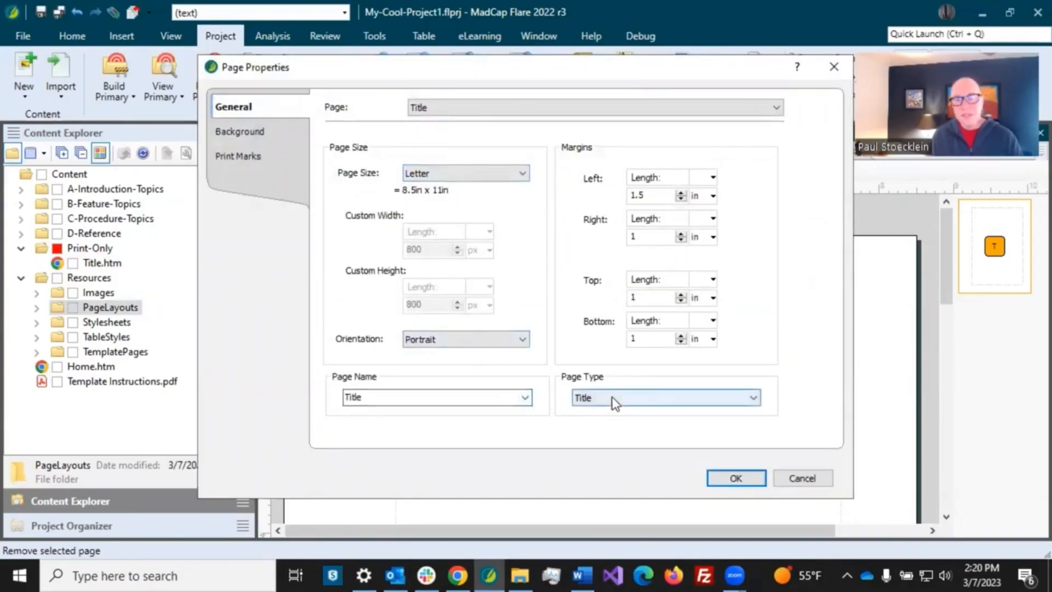
click(598, 394)
click(598, 397)
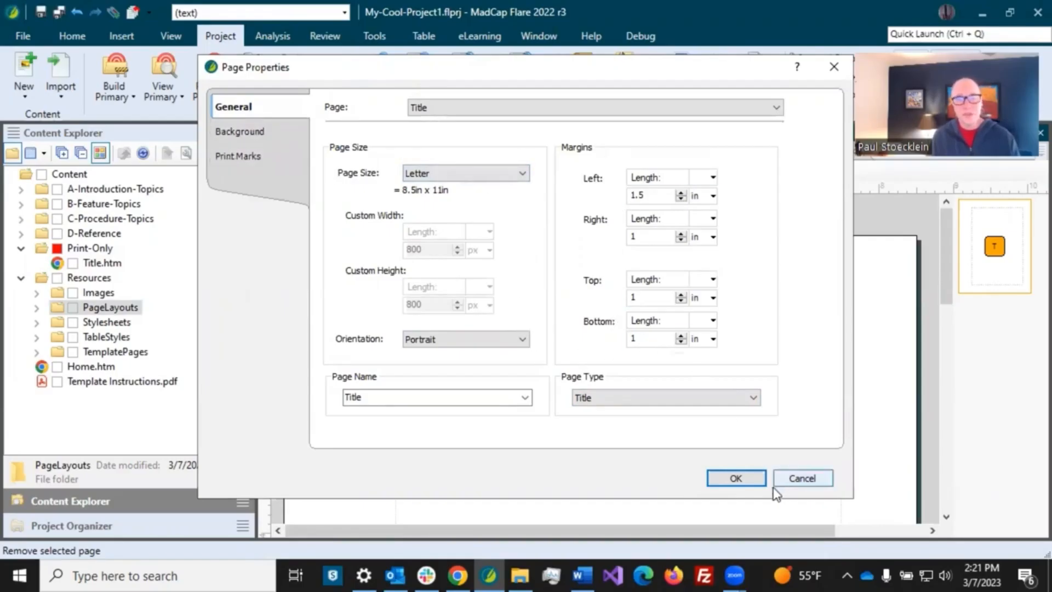
click(735, 480)
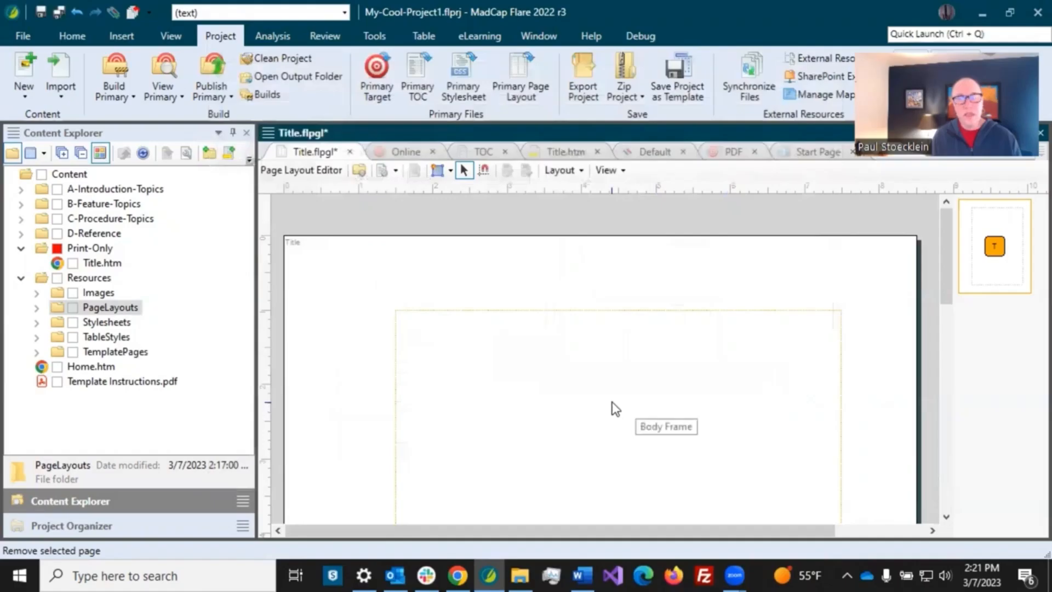
Step: Extend the Title page's body frame to about 1 in from the page's left edge and save the Title layout
click(585, 386)
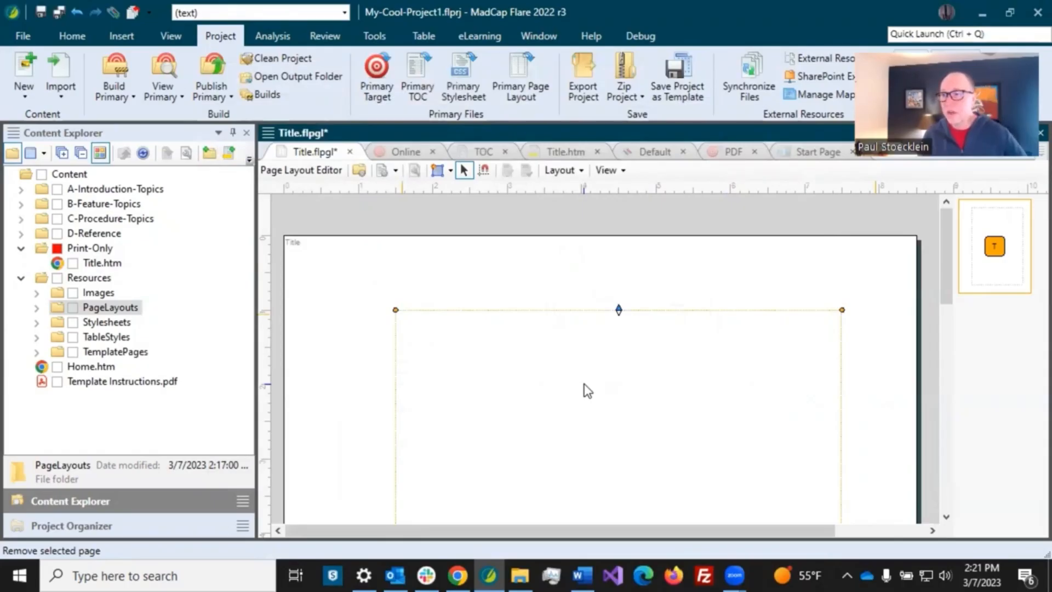
scroll(586, 396, down, 2)
scroll(576, 386, up, 2)
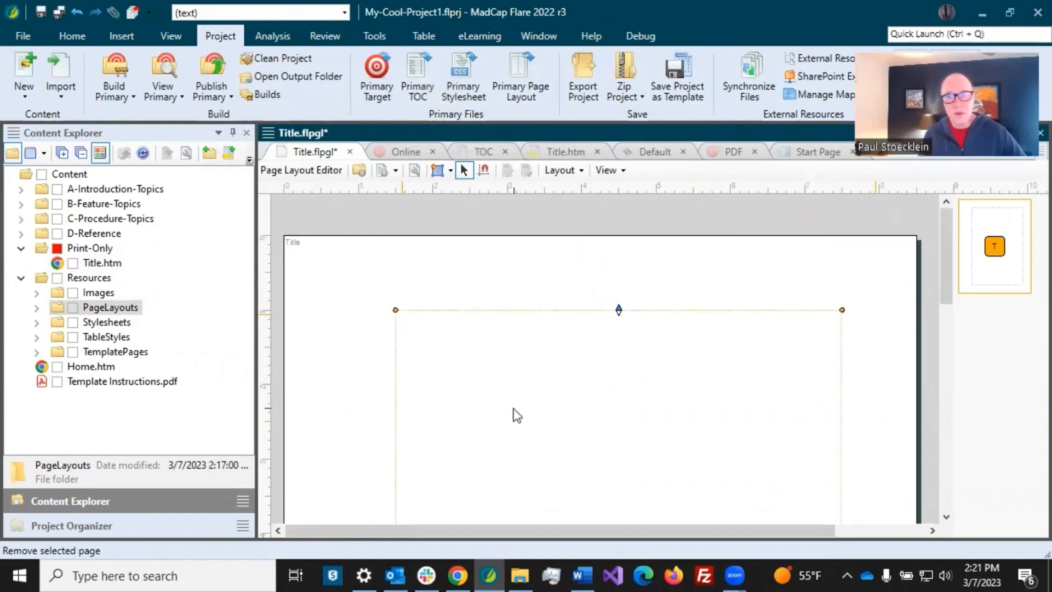
scroll(518, 416, down, 3)
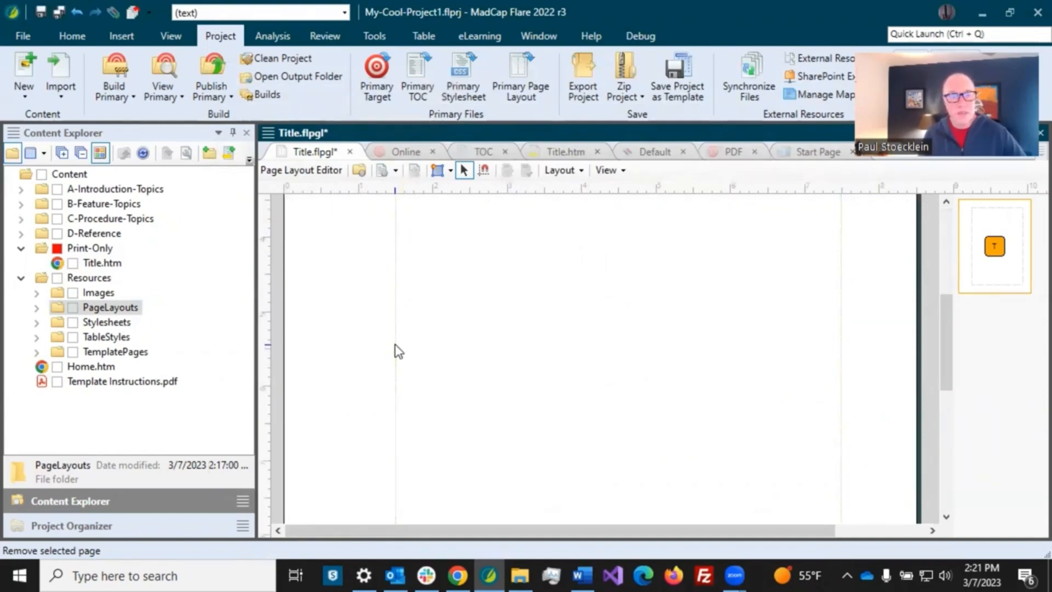
drag(392, 348, 354, 345)
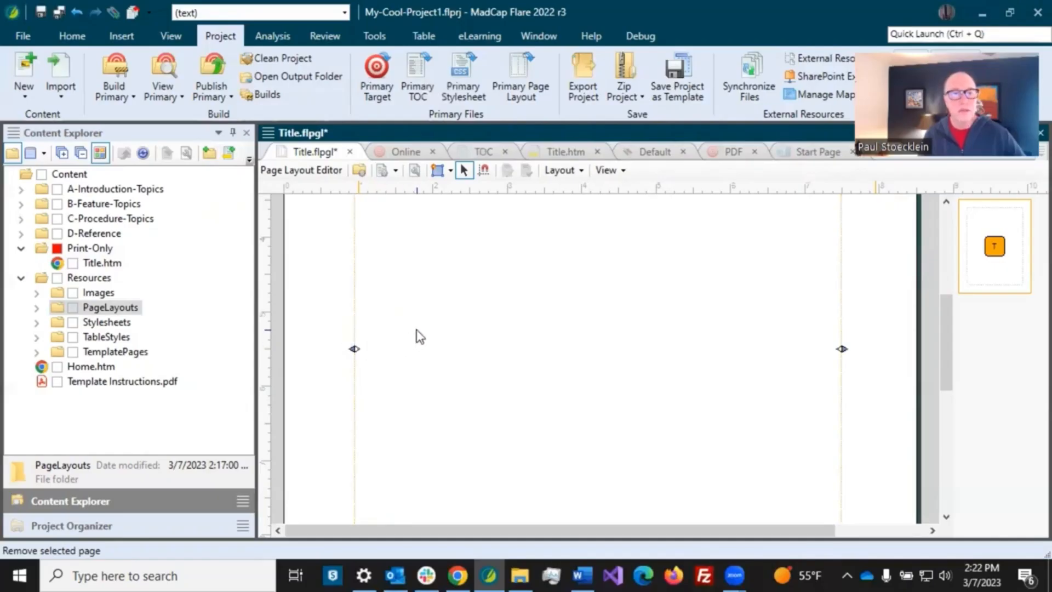
scroll(419, 357, down, 3)
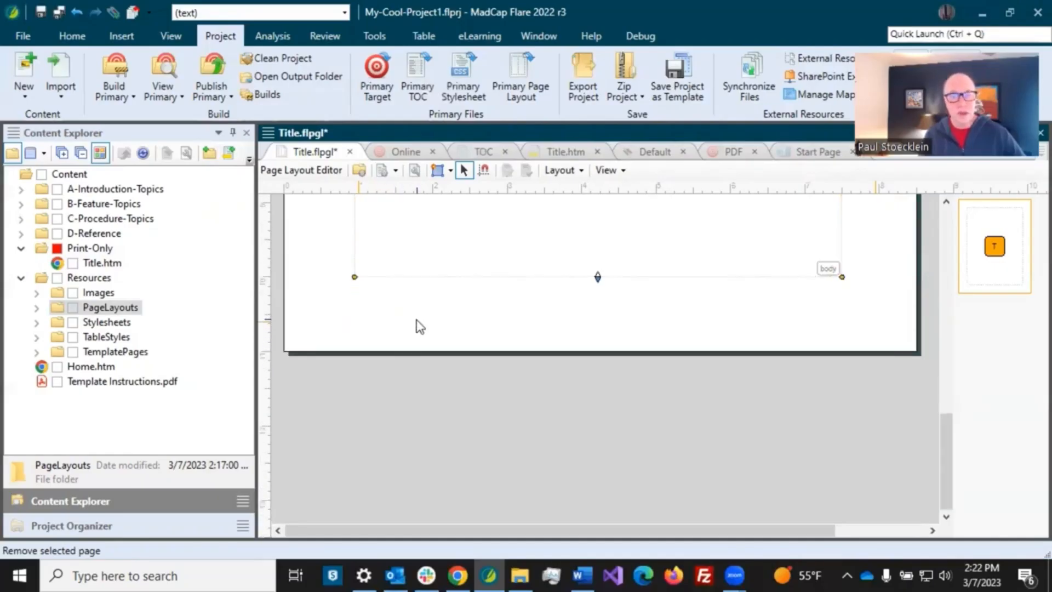
scroll(416, 327, up, 10)
click(466, 279)
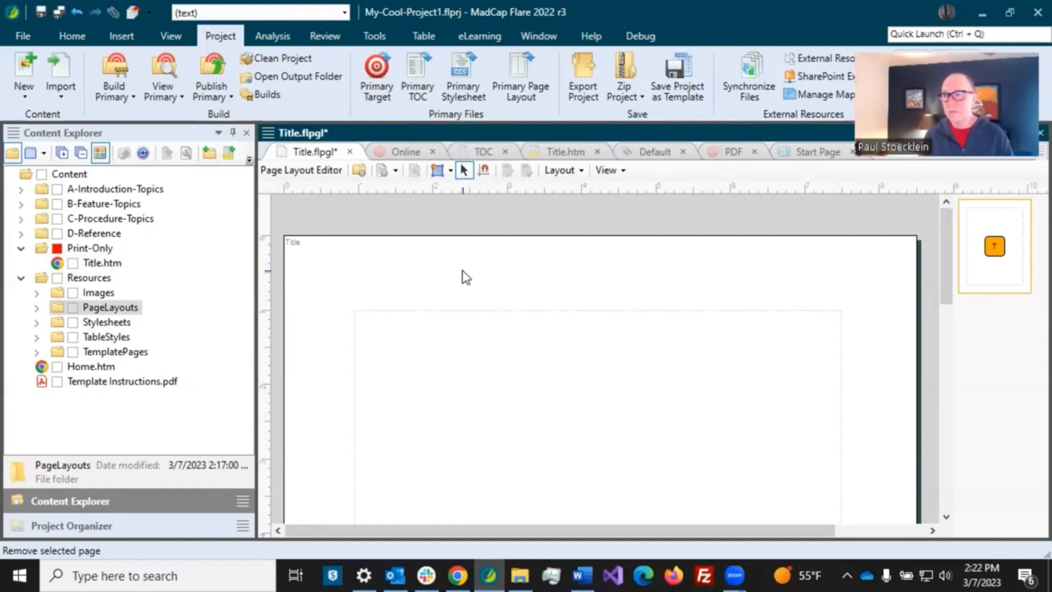
click(41, 12)
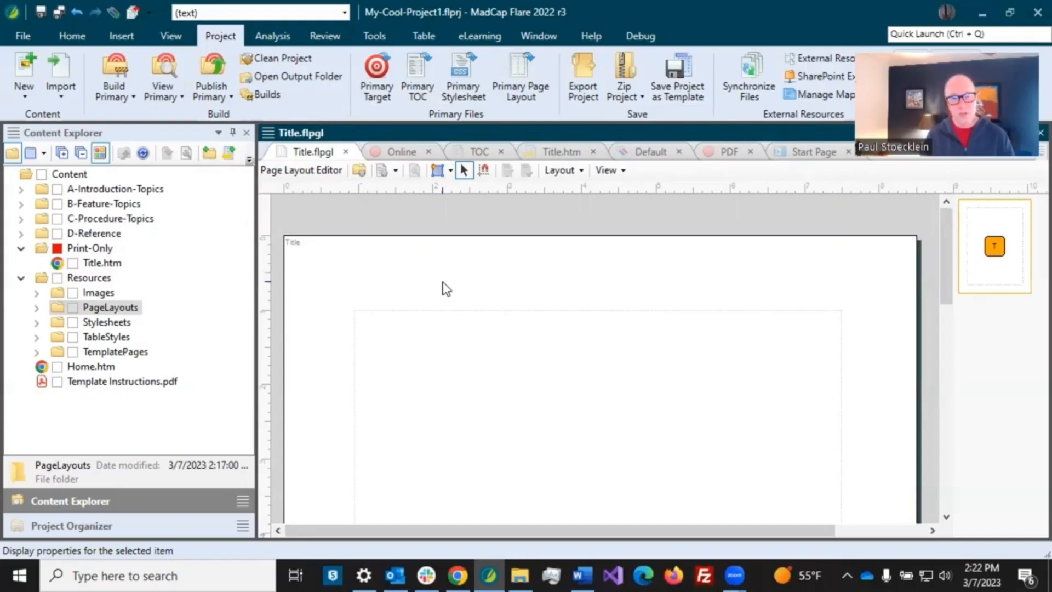
scroll(423, 285, down, 2)
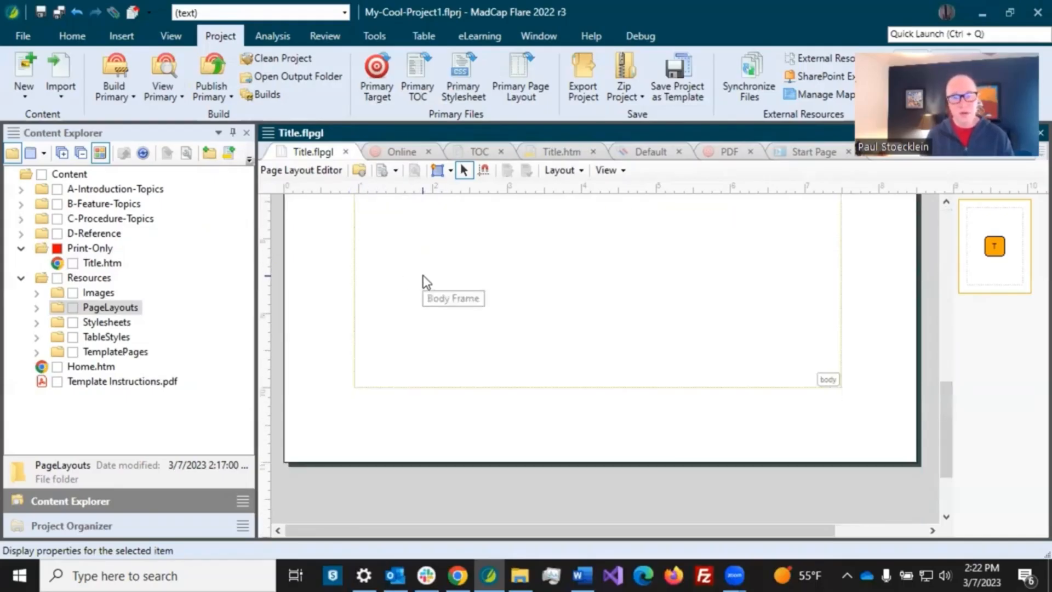
scroll(454, 312, up, 2)
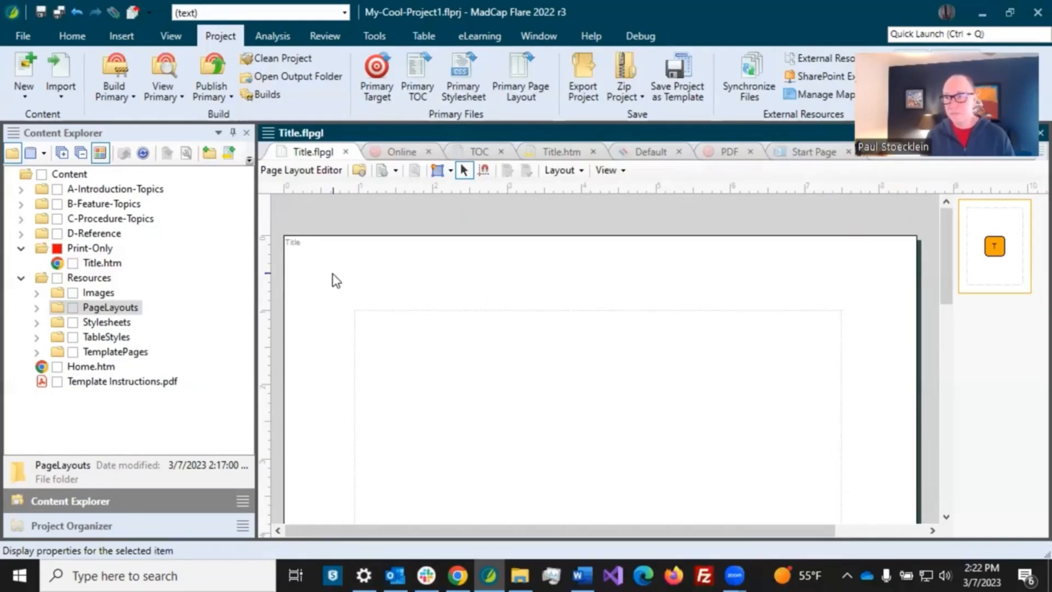
Step: Create a page layout named Chapters from the ChapterLetter.flpgl template in the PageLayouts folder and expand that folder
right_click(85, 308)
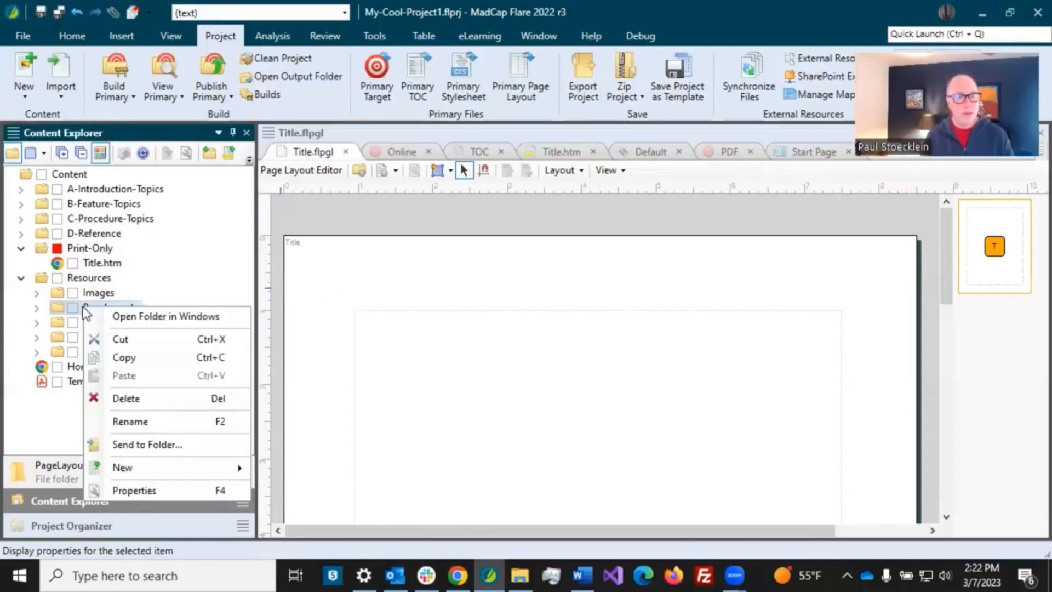
mouse_move(132, 467)
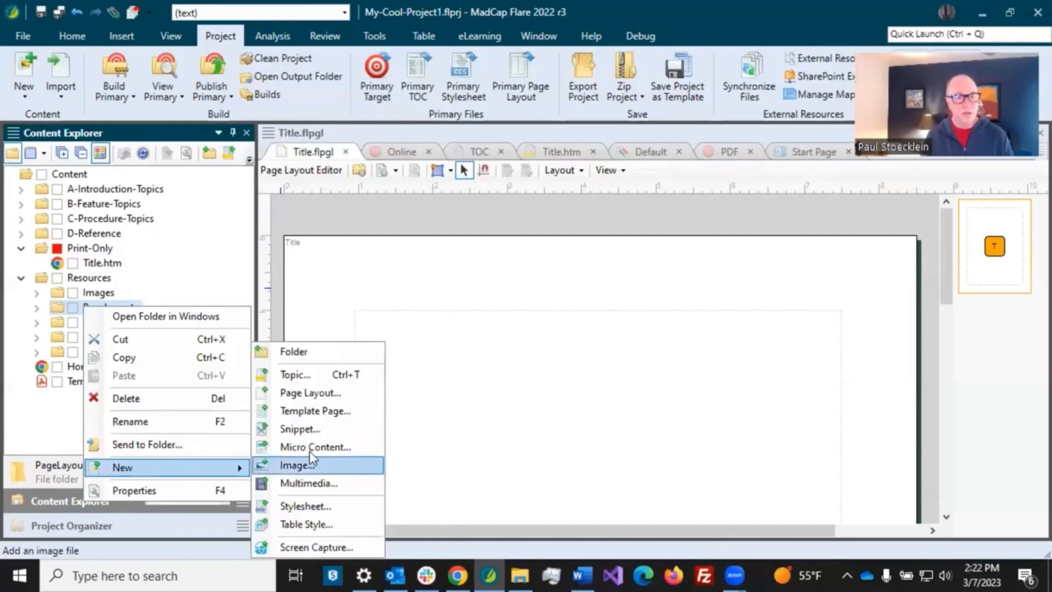
click(340, 395)
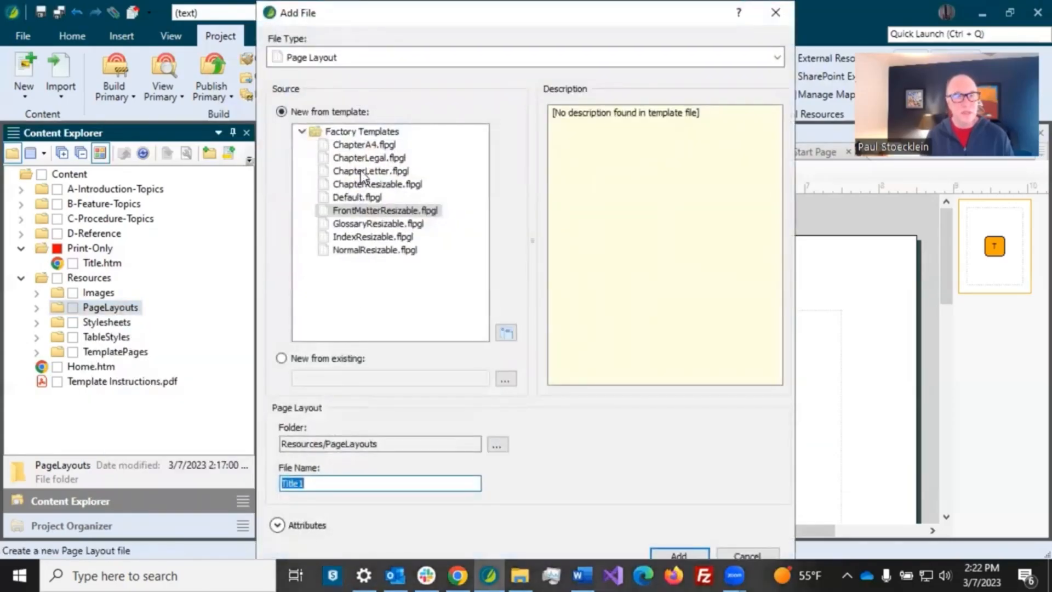
click(364, 171)
drag(318, 484, 251, 476)
text(Cha)
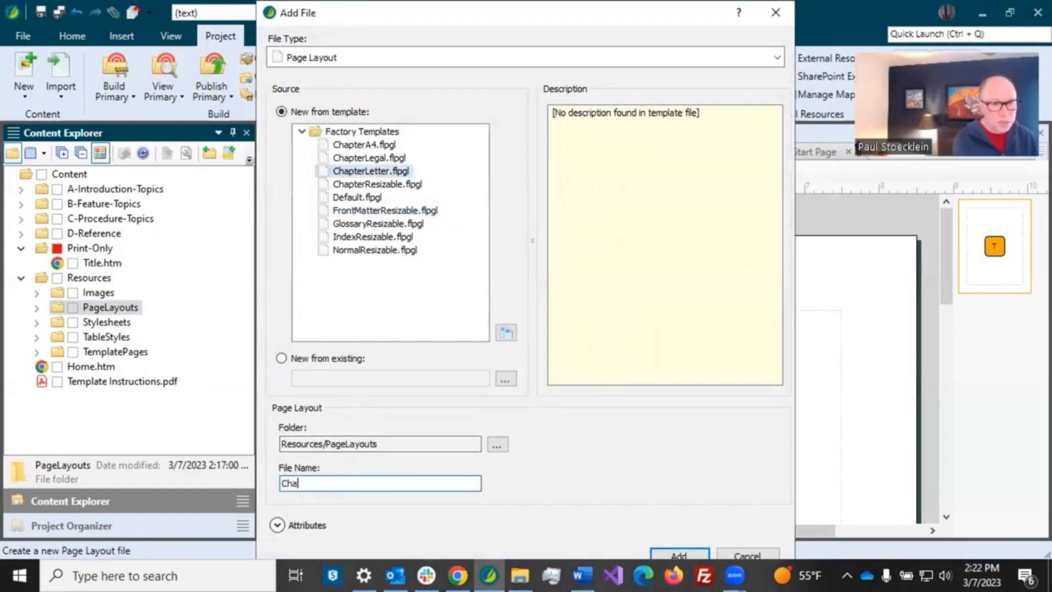
text(pters)
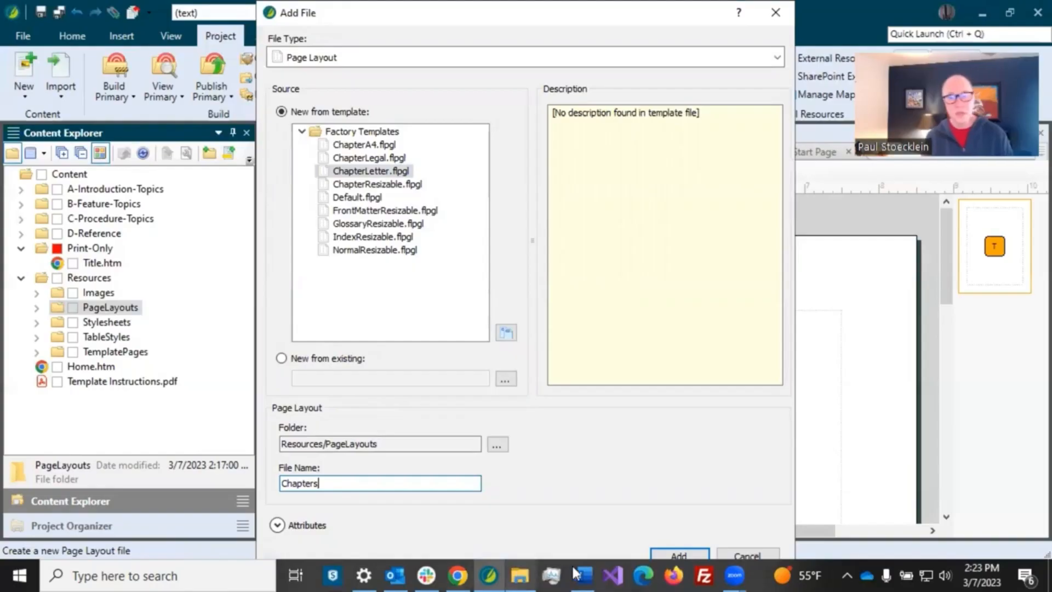
click(673, 554)
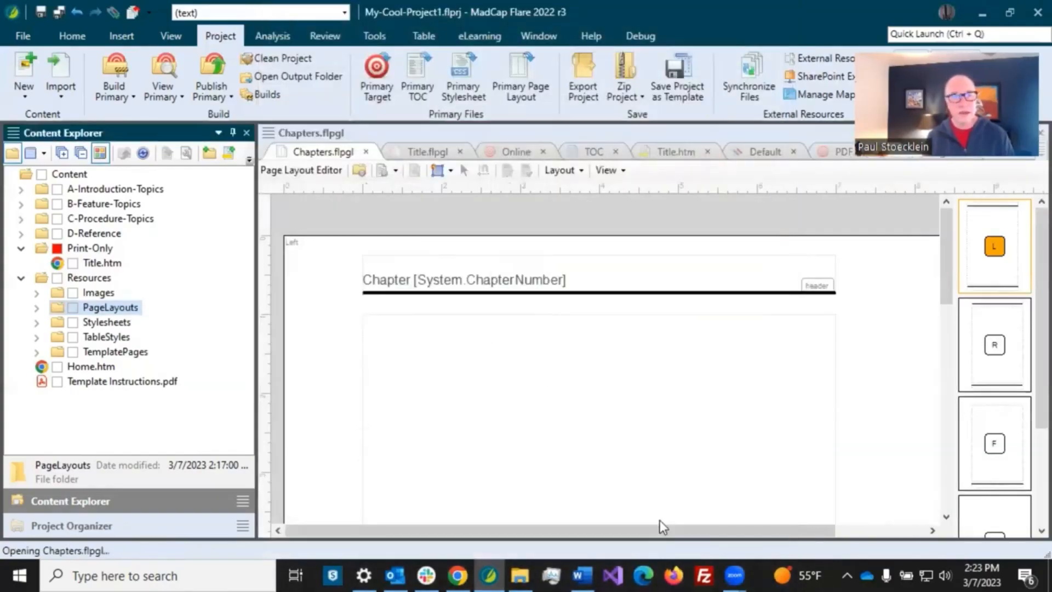
click(36, 308)
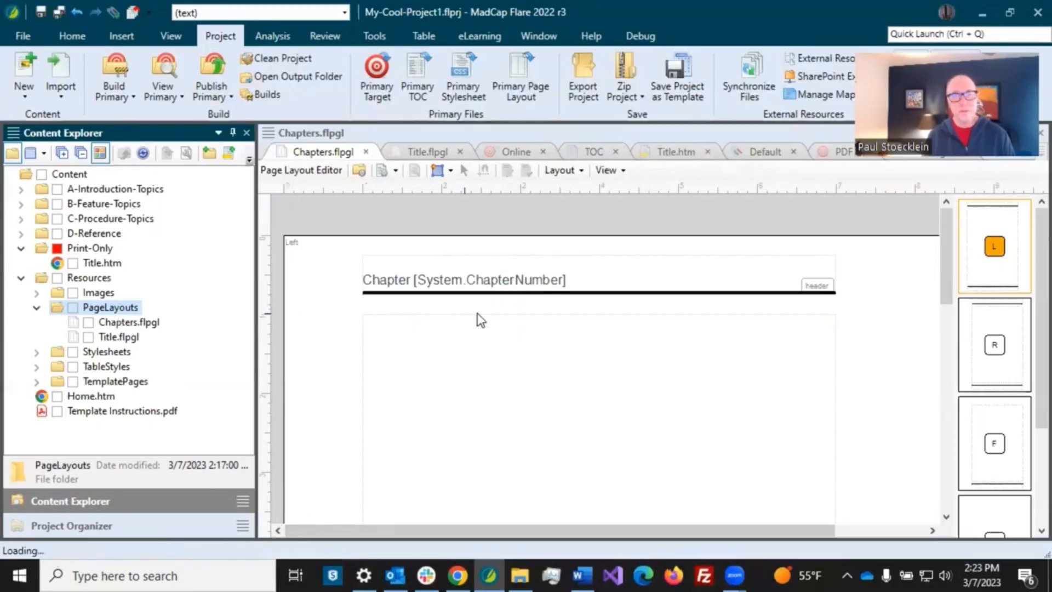
Step: Look through the Left, Right, First and Empty pages of the Chapters layout
click(993, 344)
click(999, 448)
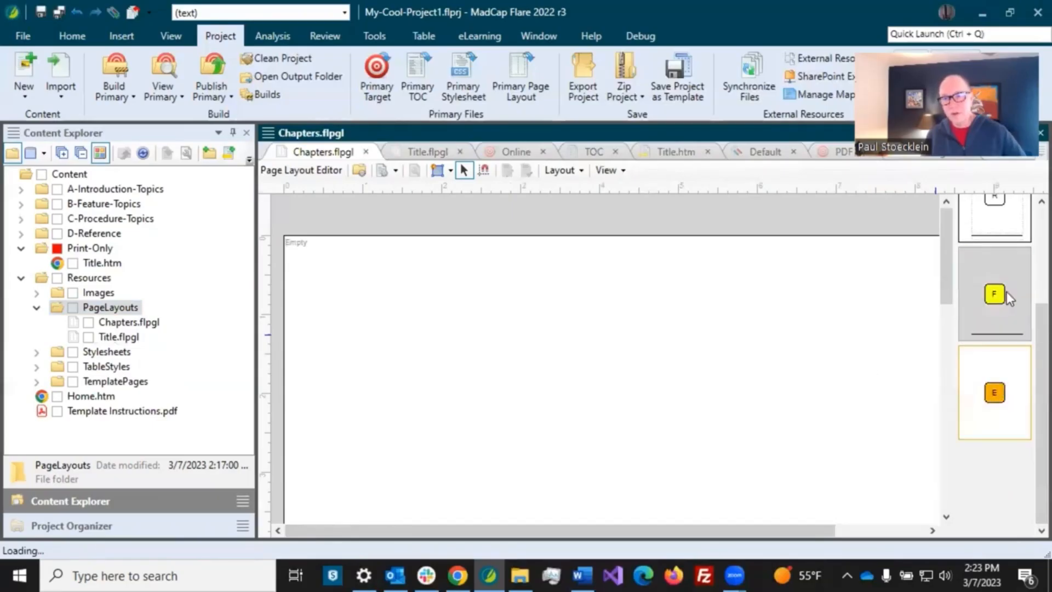
click(992, 397)
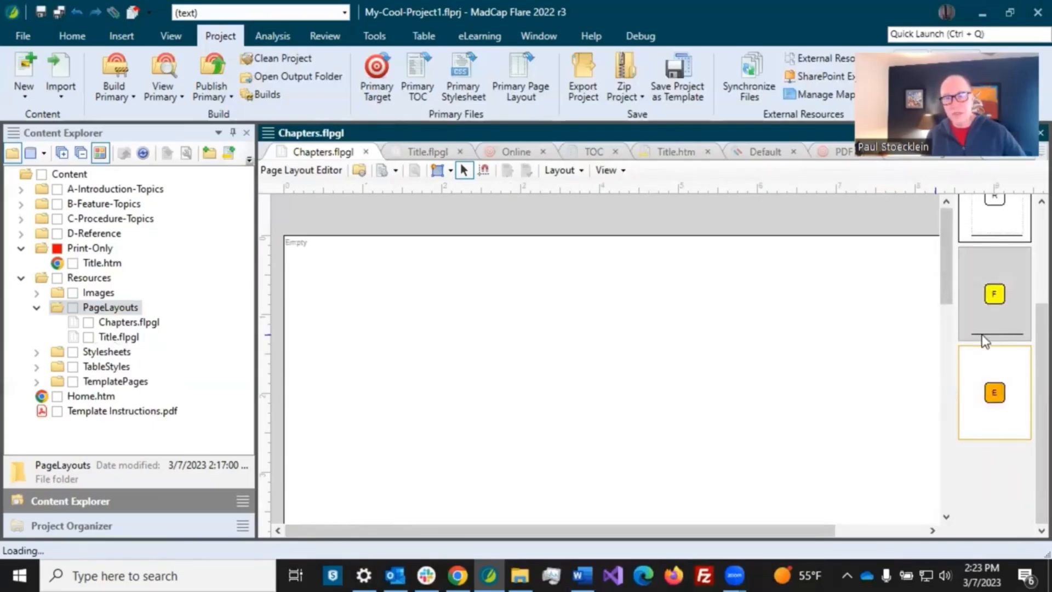
scroll(984, 336, up, 2)
click(996, 255)
click(994, 358)
click(991, 449)
click(992, 264)
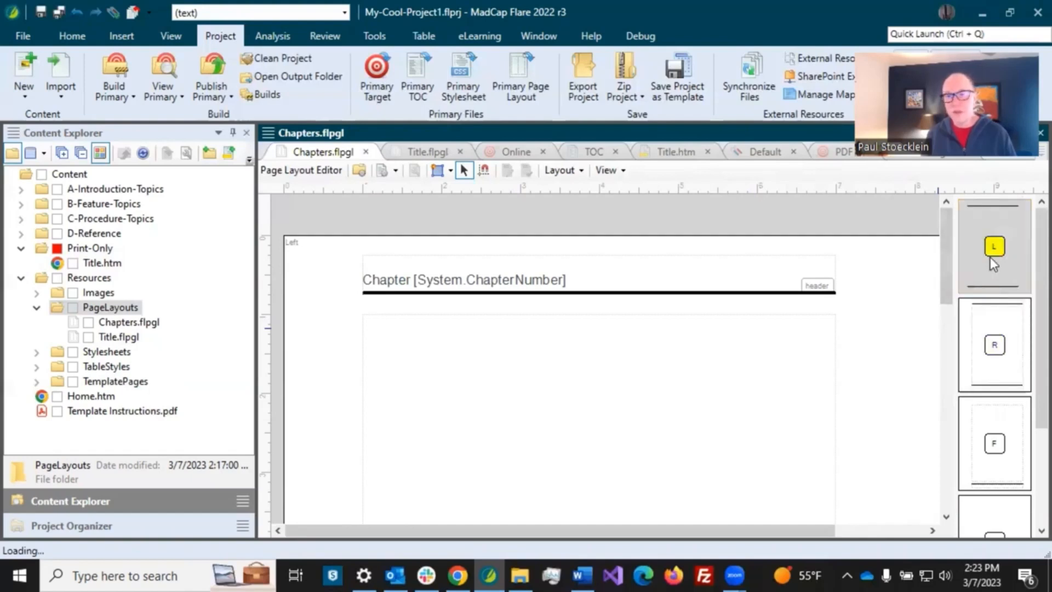
Step: Remove the Left, Right and Empty pages from the Chapters layout, keeping only the First page
right_click(966, 264)
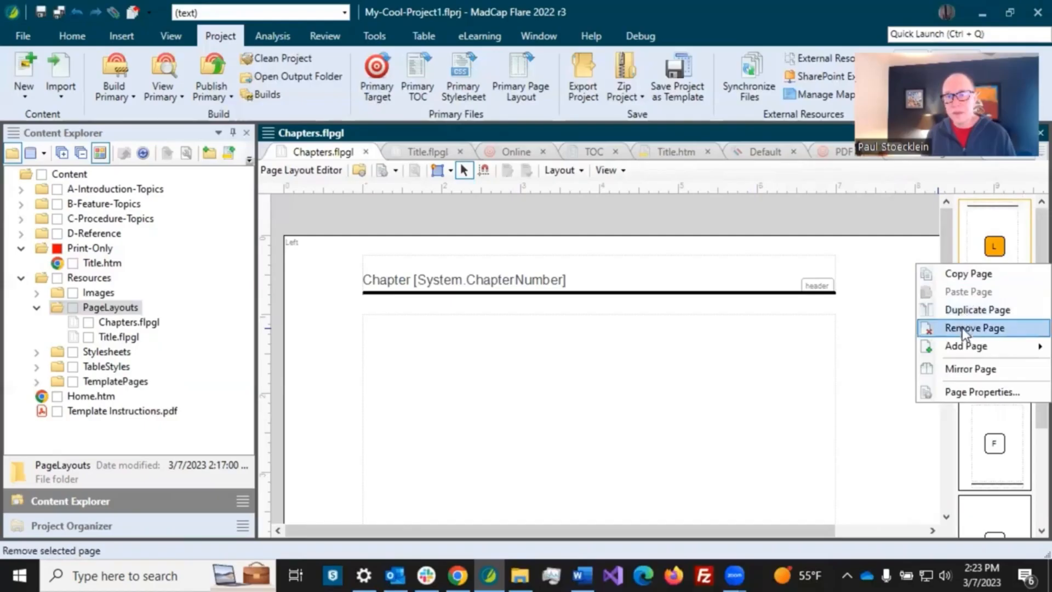
click(963, 327)
right_click(973, 257)
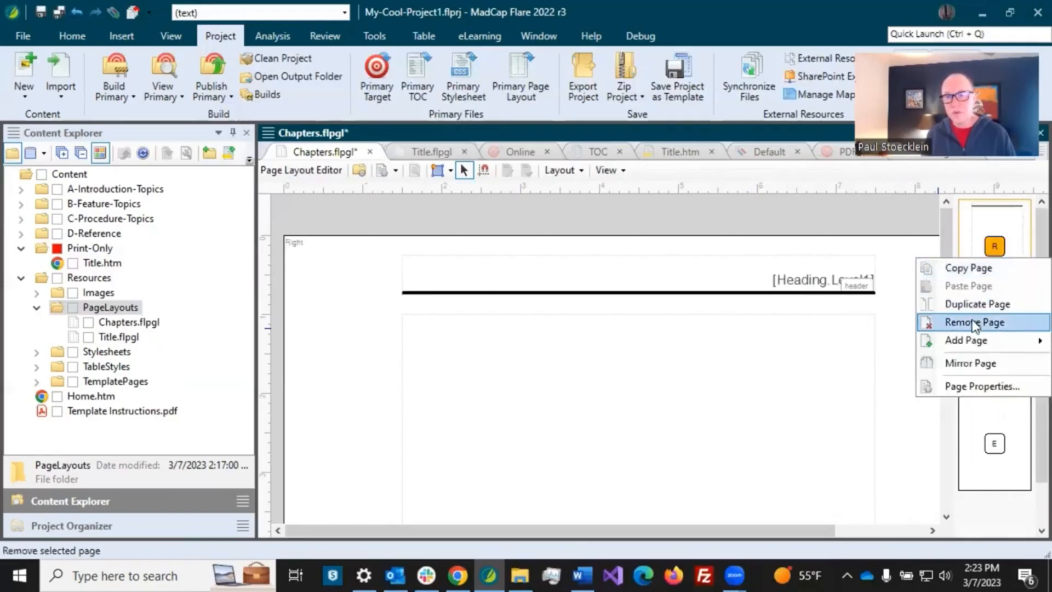
click(972, 324)
right_click(979, 327)
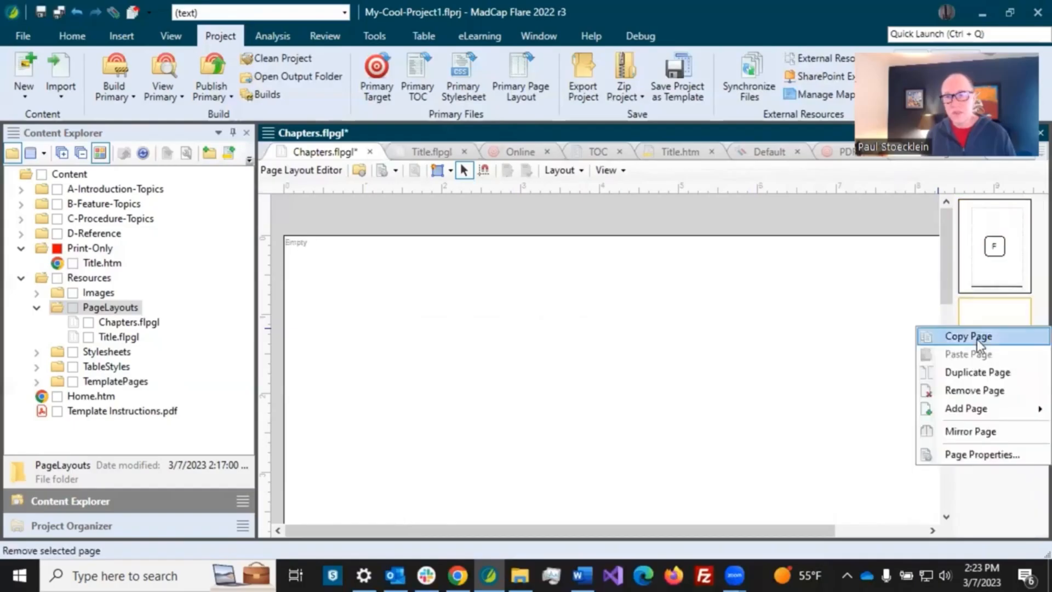
click(964, 391)
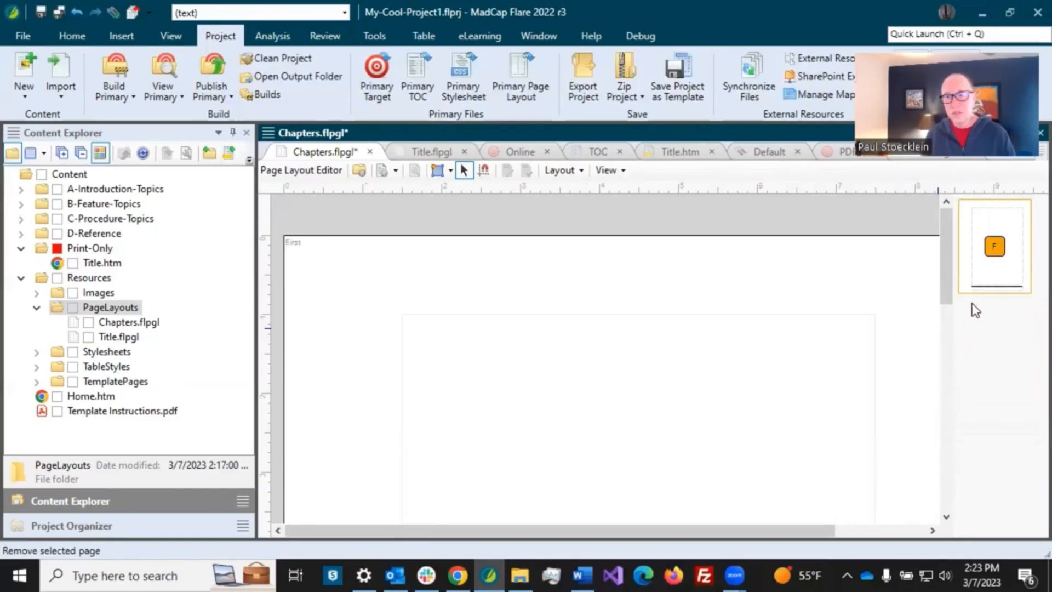
Step: Scale the layout view to Fit Width and extend the First page's body frame to about 1 in from the page's left edge
click(465, 379)
mouse_move(543, 531)
mouse_down()
mouse_move(581, 531)
mouse_move(563, 530)
mouse_up()
click(609, 171)
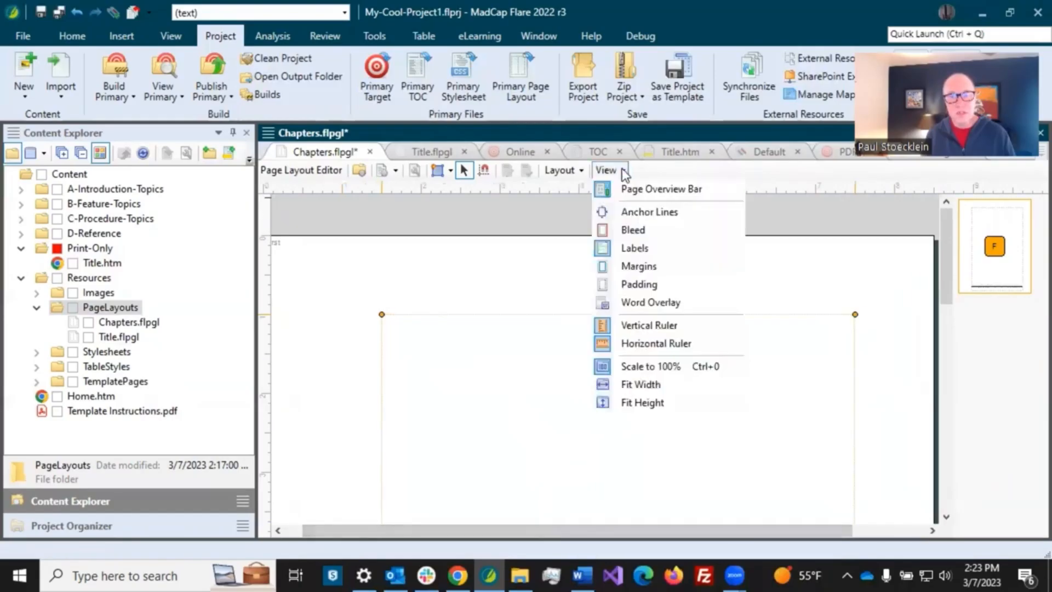
click(633, 384)
drag(479, 531, 461, 531)
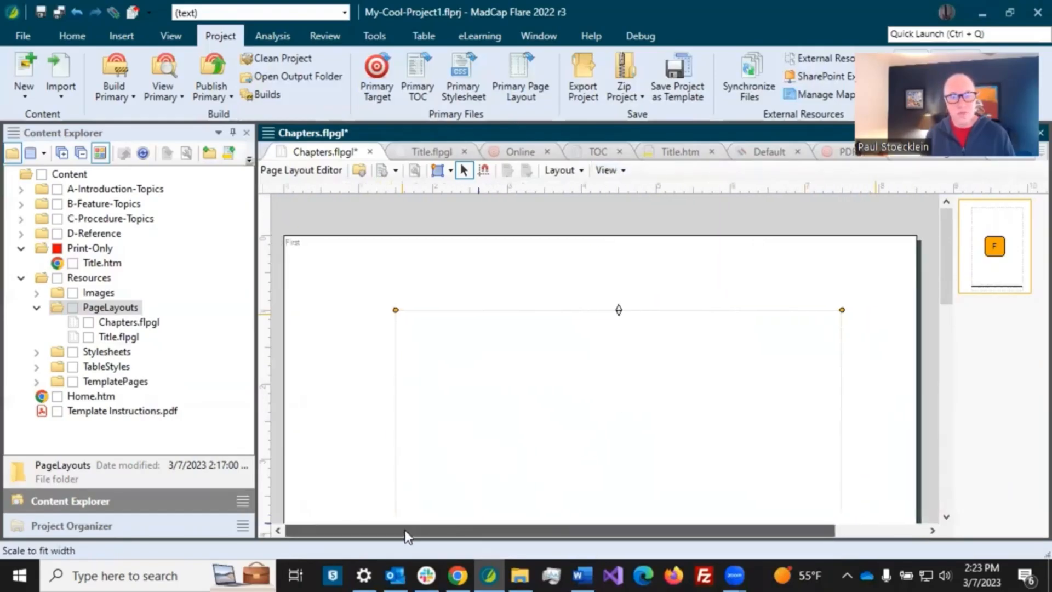
scroll(455, 404, down, 3)
scroll(444, 442, down, 3)
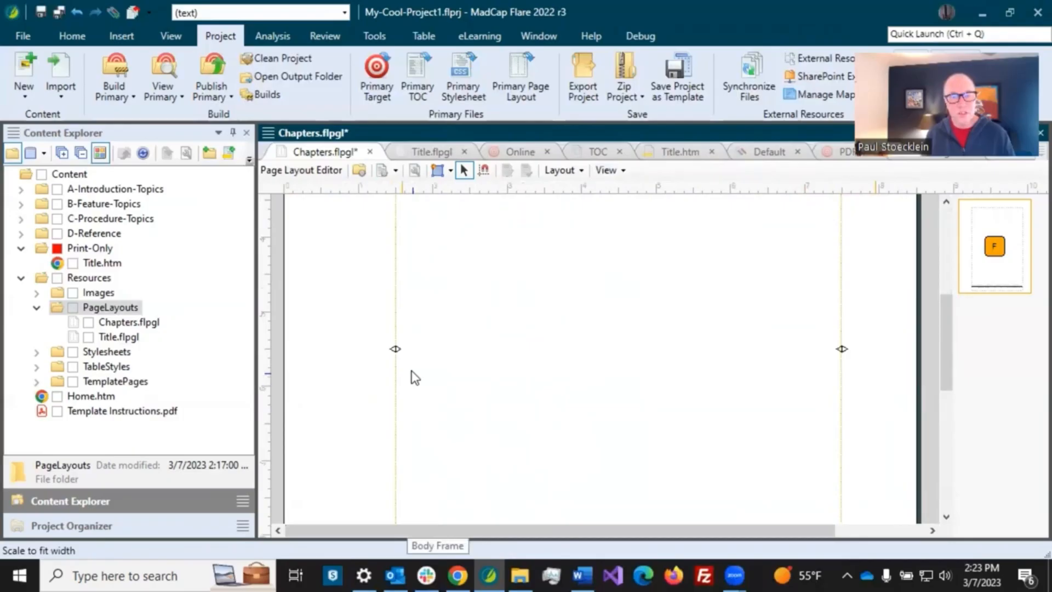
drag(395, 347, 354, 348)
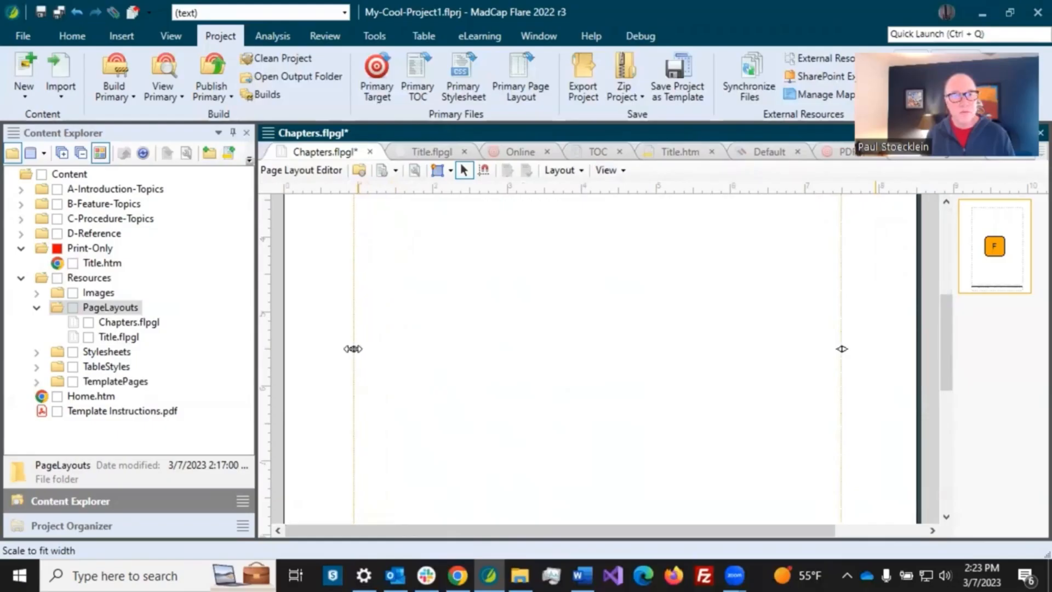
Step: Extend the First page's footer frame to line up with the body frame's left edge and save all files
scroll(640, 377, down, 3)
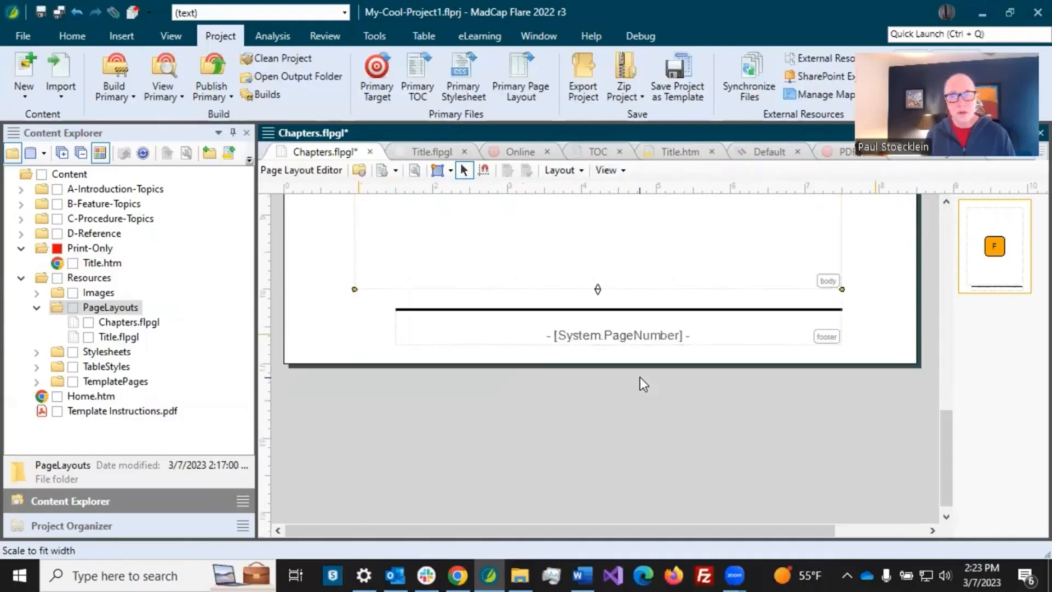
click(447, 322)
drag(396, 314, 355, 316)
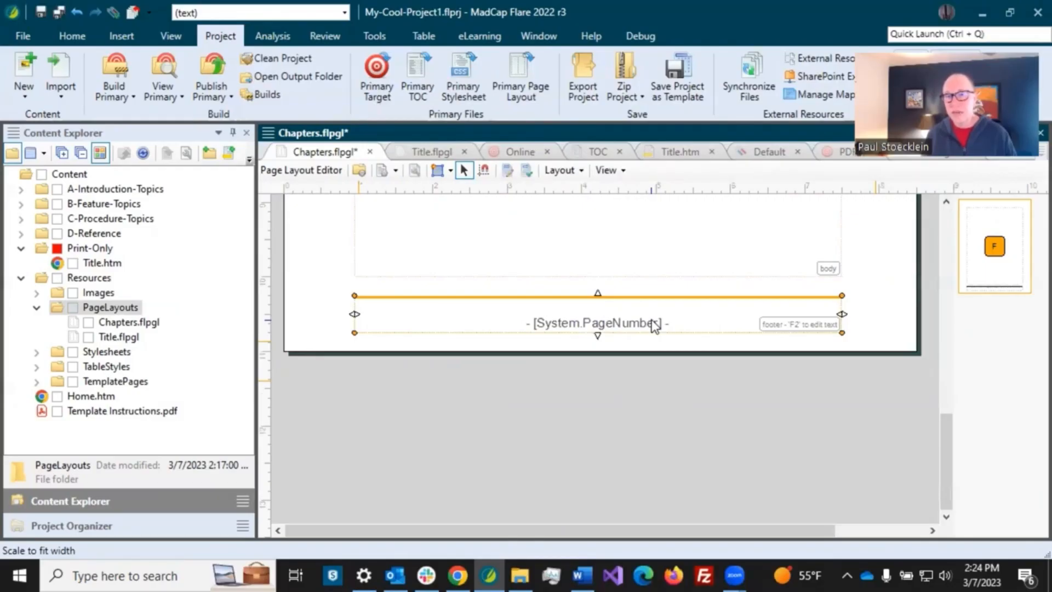
scroll(630, 324, up, 10)
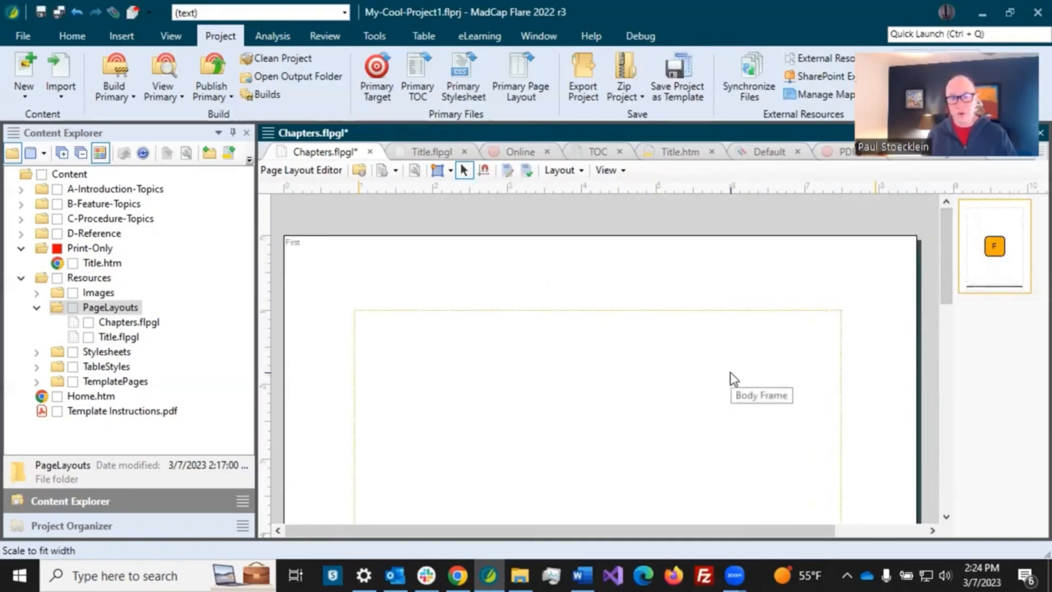
click(59, 12)
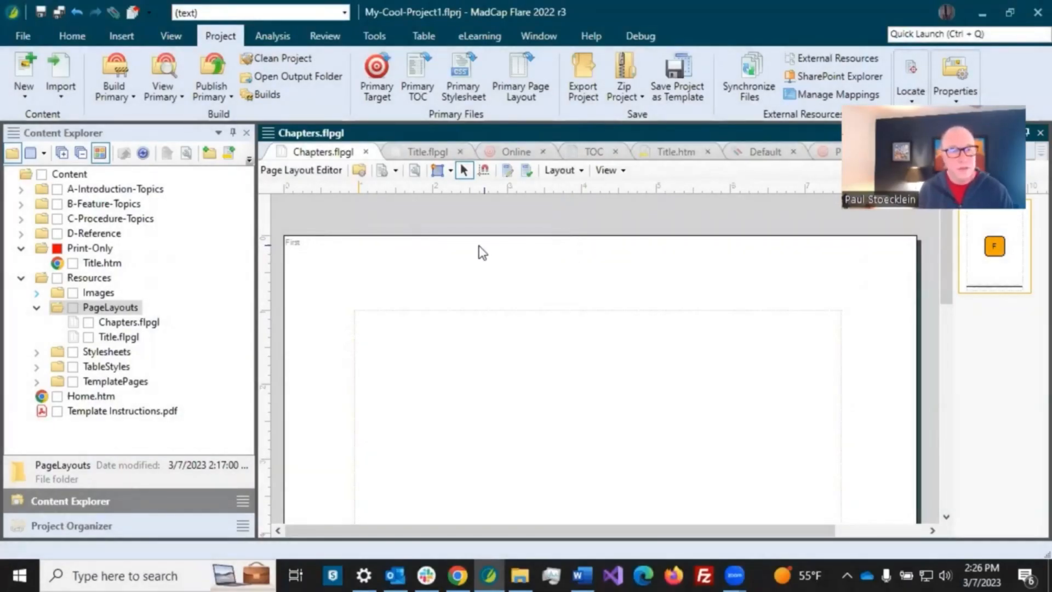
Step: Open the project's TOC and check the condition tags assigned to its My Cool PDF entry
click(131, 525)
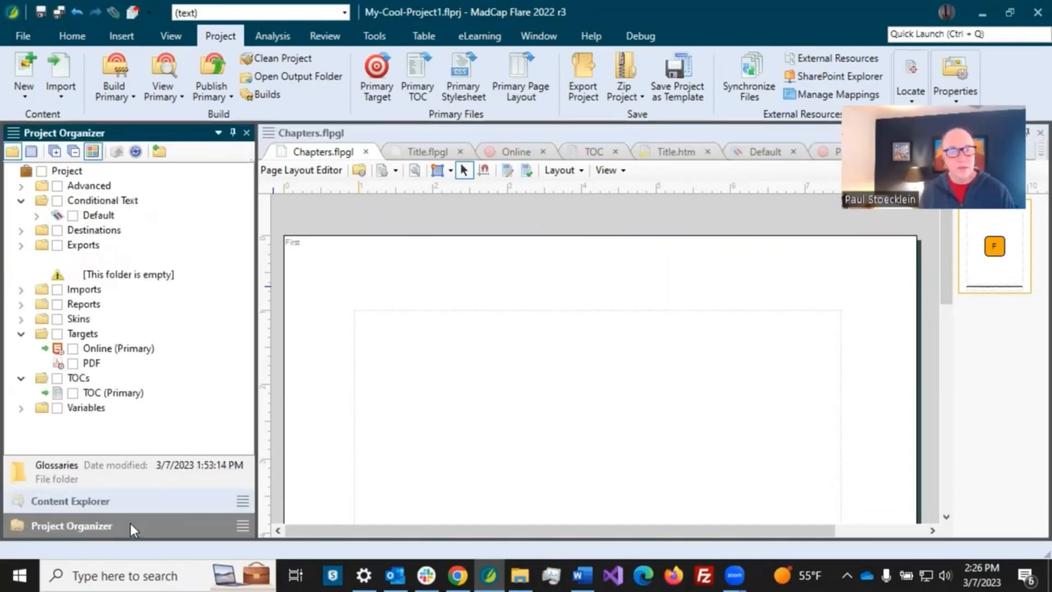
double_click(100, 395)
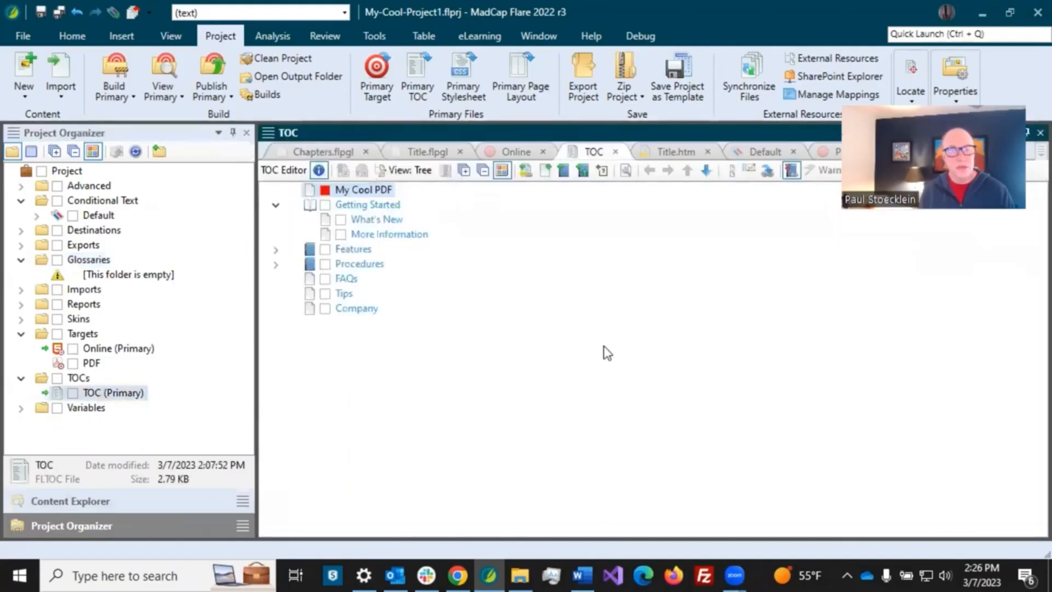
double_click(330, 191)
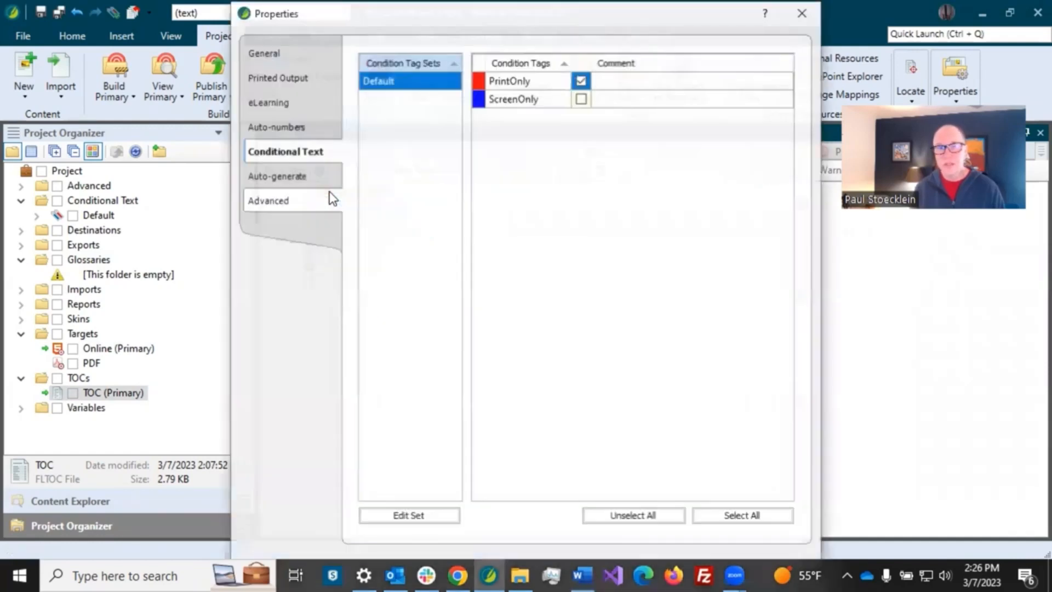
click(803, 12)
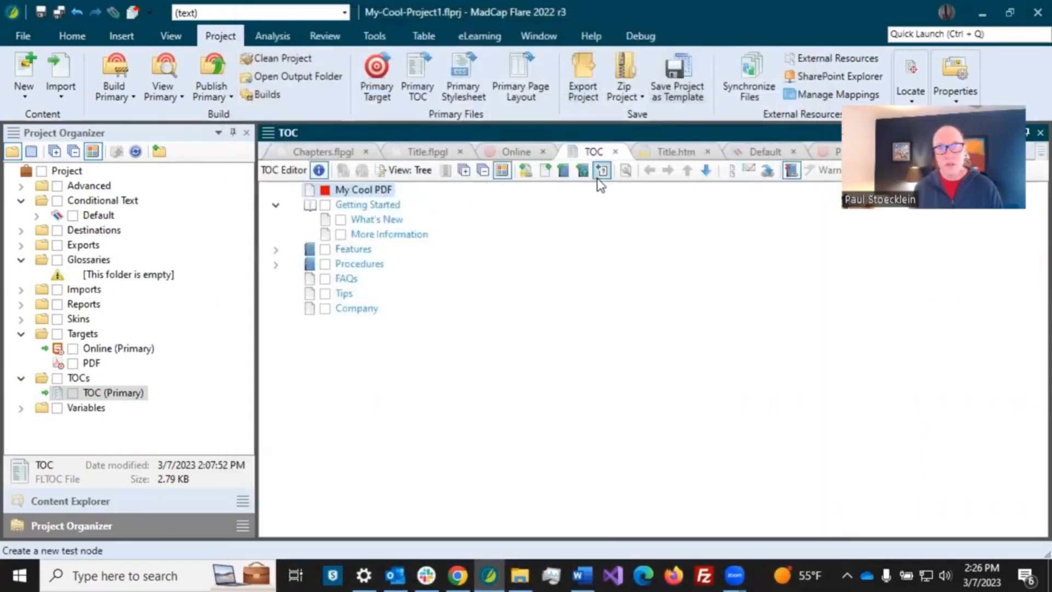
Step: Give the My Cool PDF TOC entry a Page Layout Break using the Title page layout and the Title page type
click(628, 171)
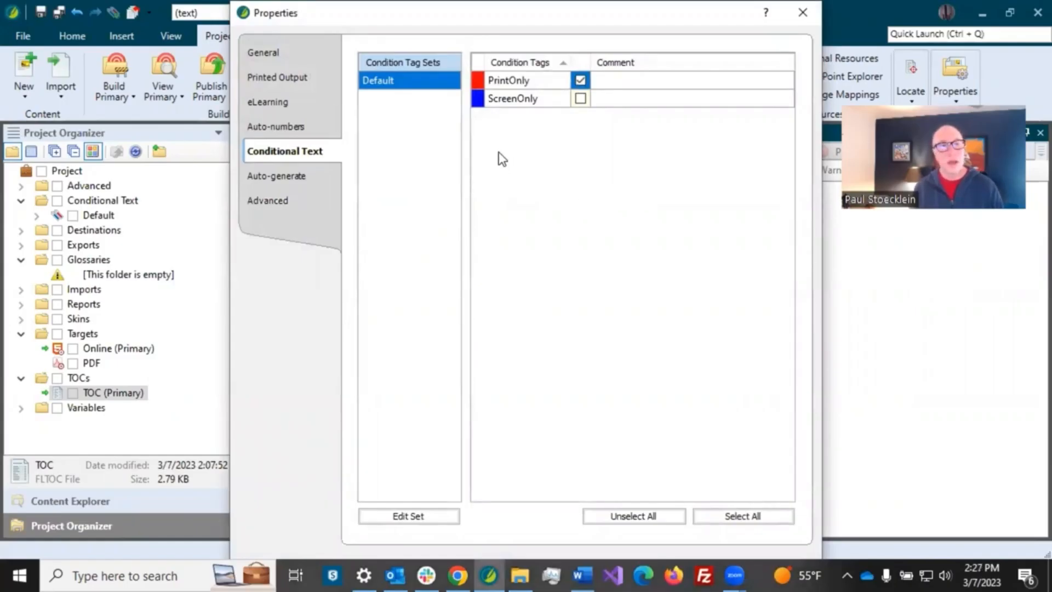
click(308, 80)
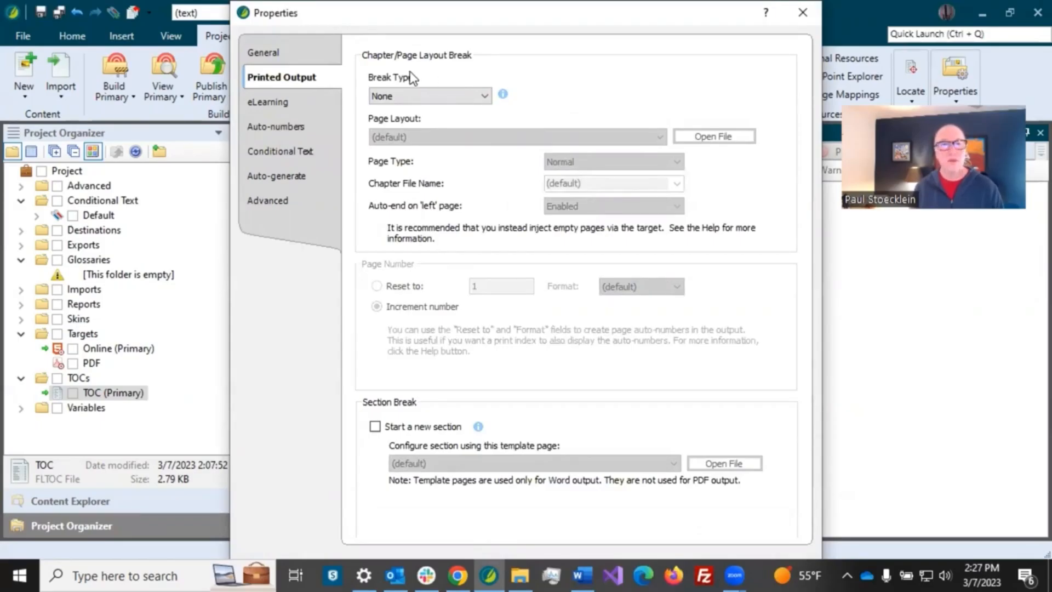
click(415, 89)
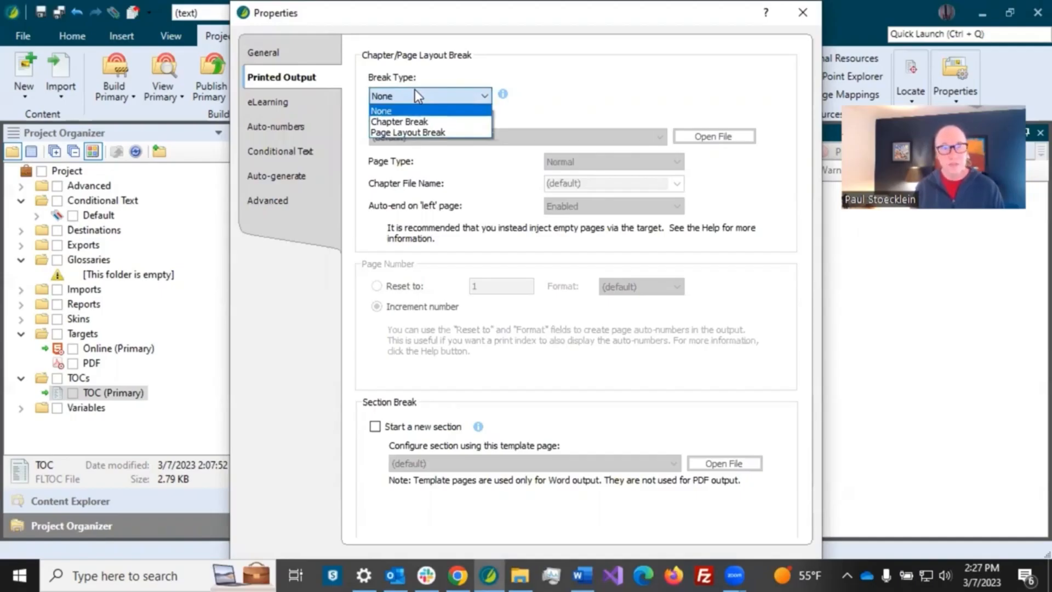
click(420, 133)
click(420, 137)
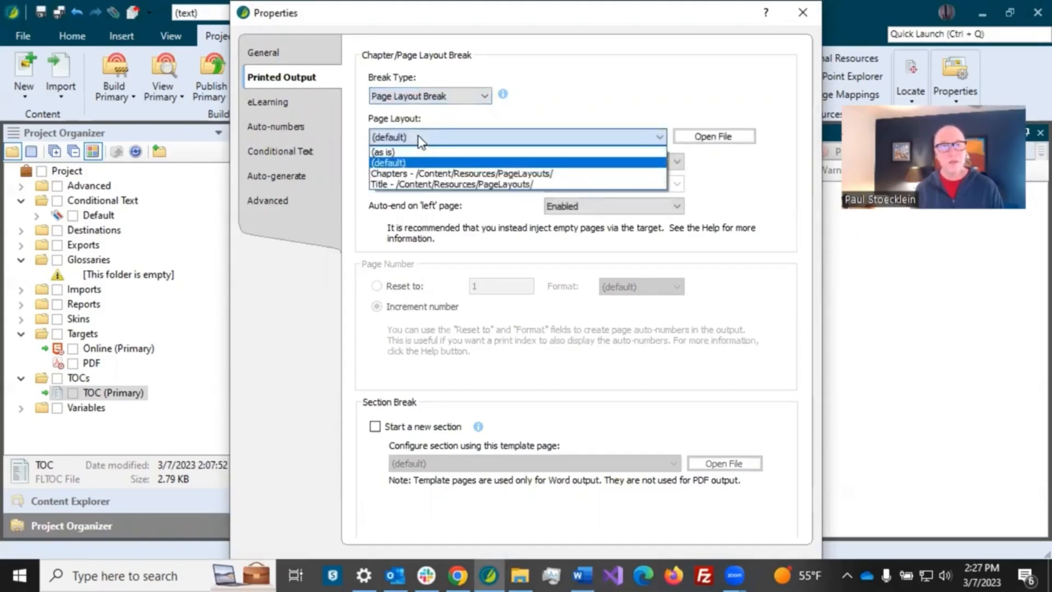
click(399, 185)
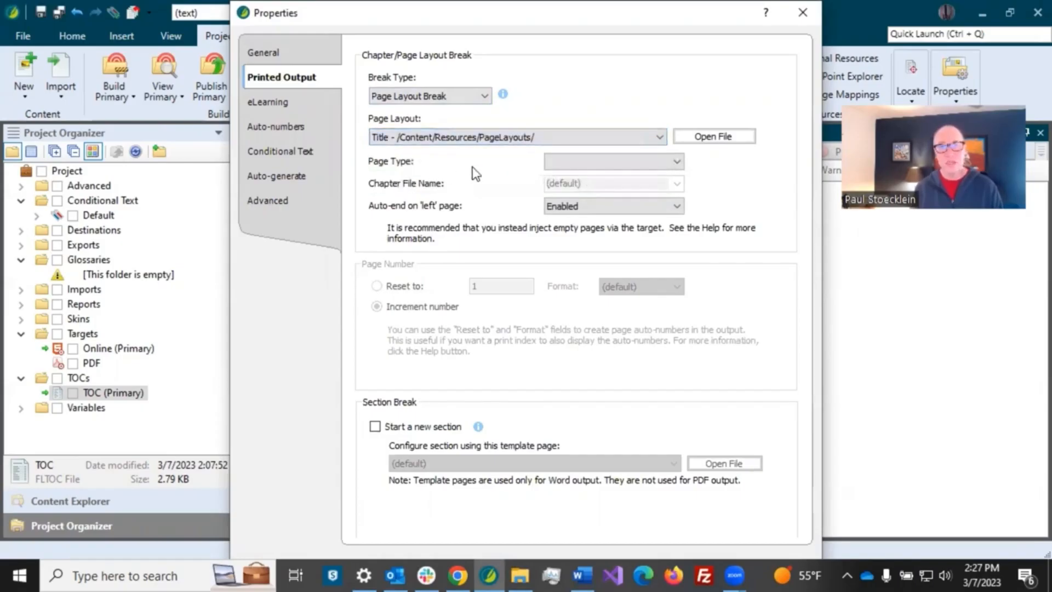
click(577, 161)
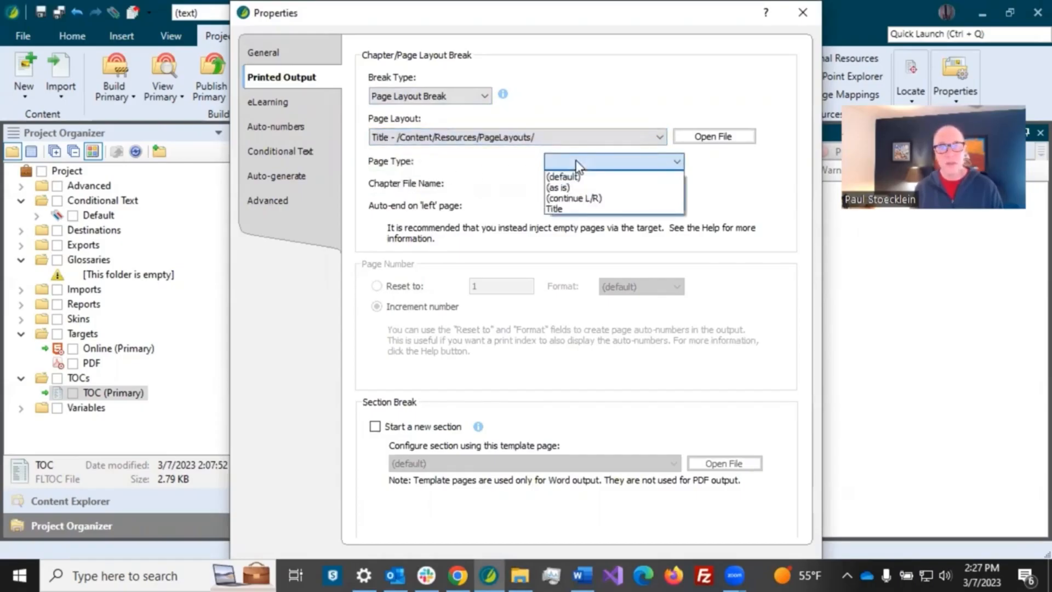
click(557, 209)
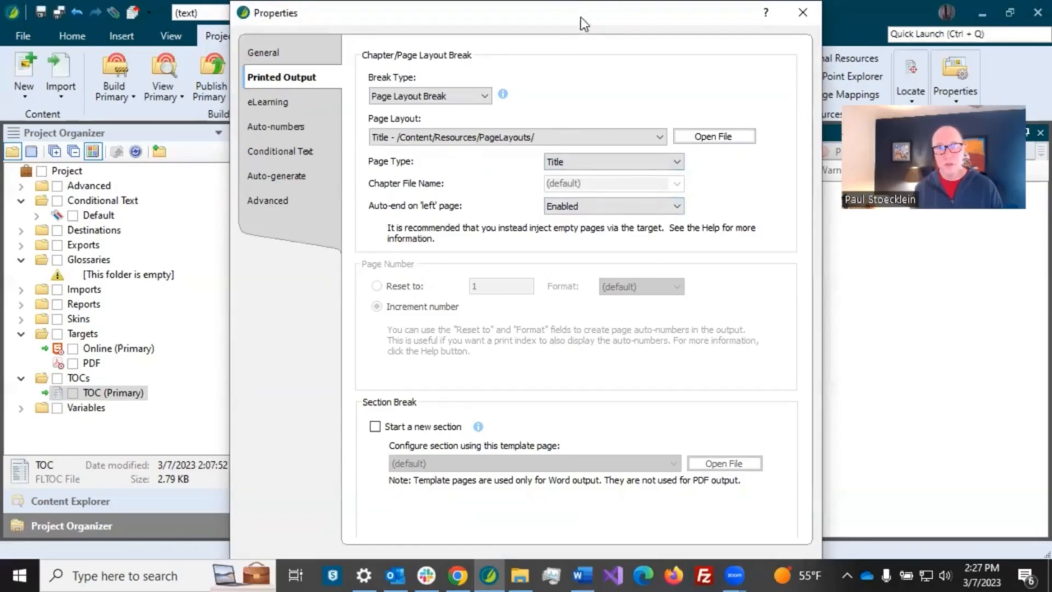
drag(599, 7, 1051, 73)
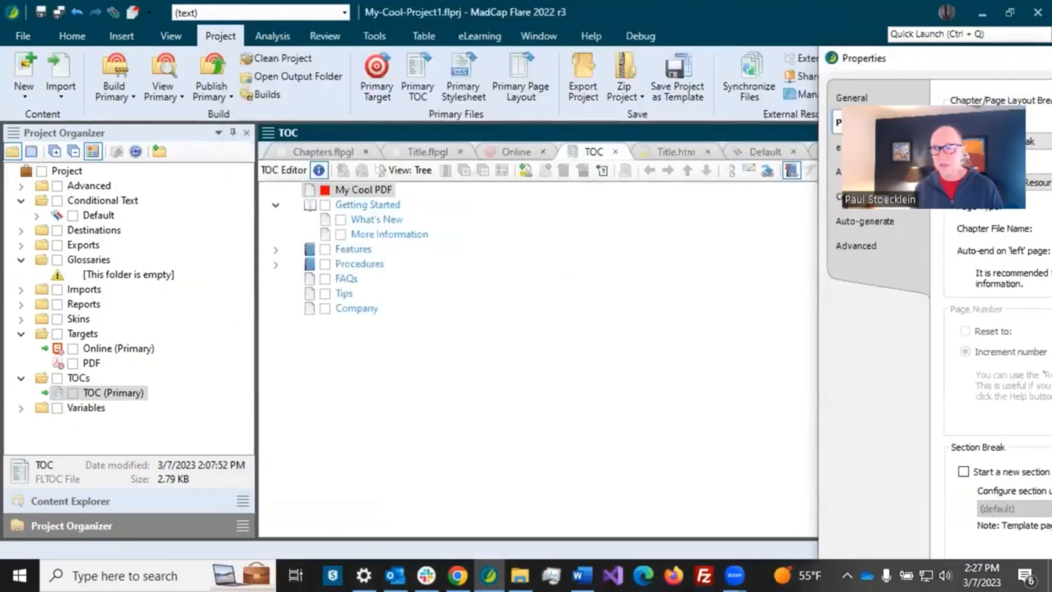
key(Return)
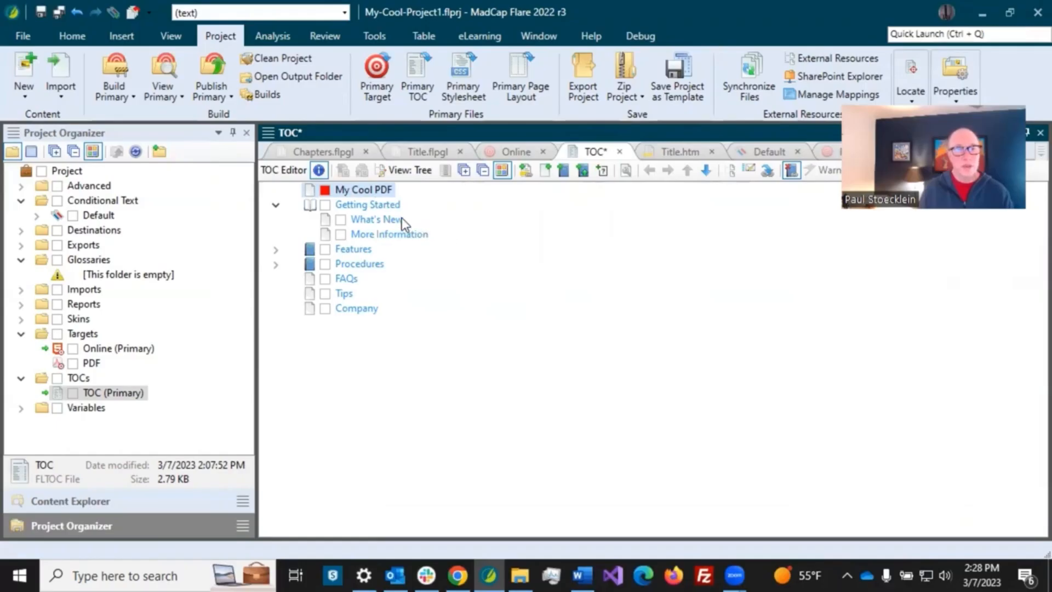
Step: Give the Getting Started TOC entry a Chapter Break using the Chapters page layout and the First page type
click(366, 207)
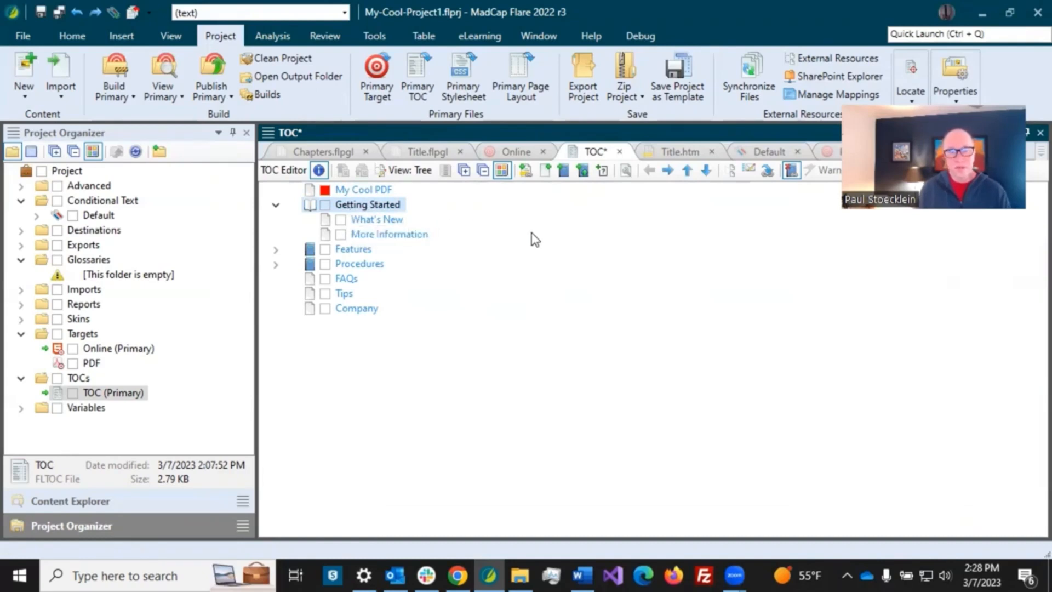
click(626, 173)
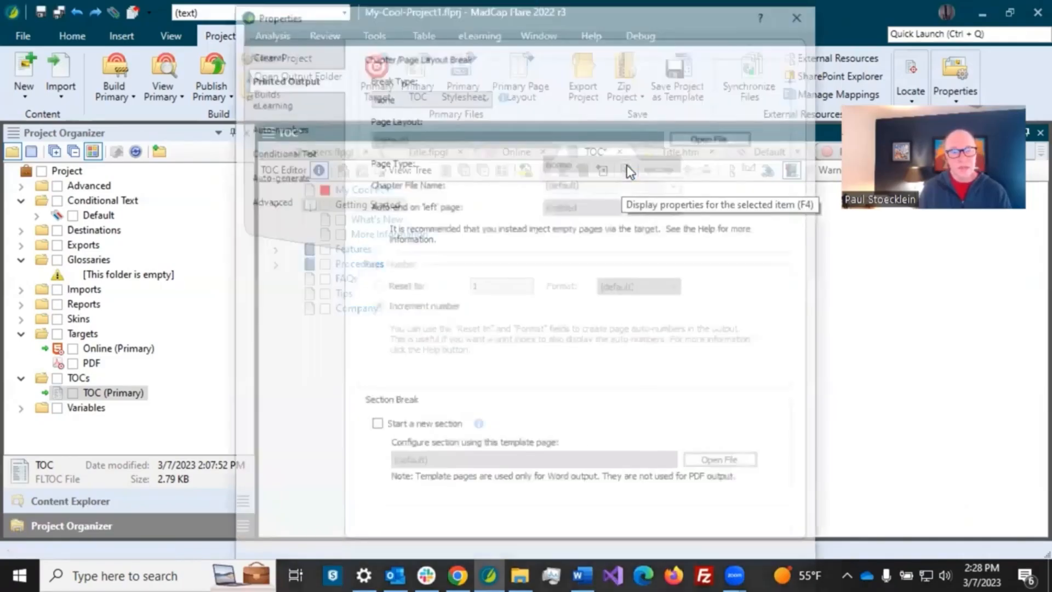
click(444, 97)
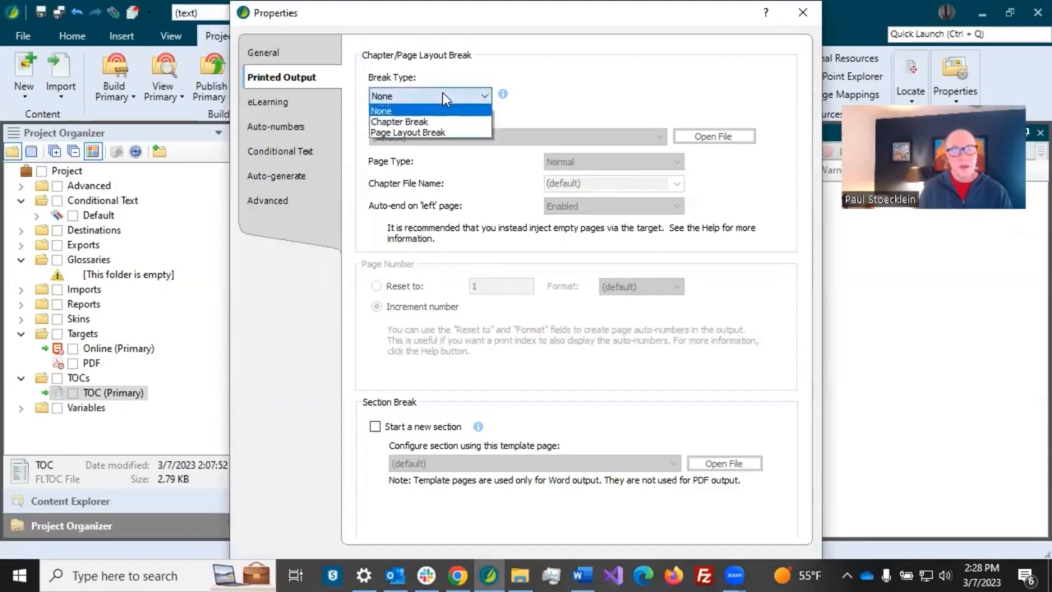
click(433, 120)
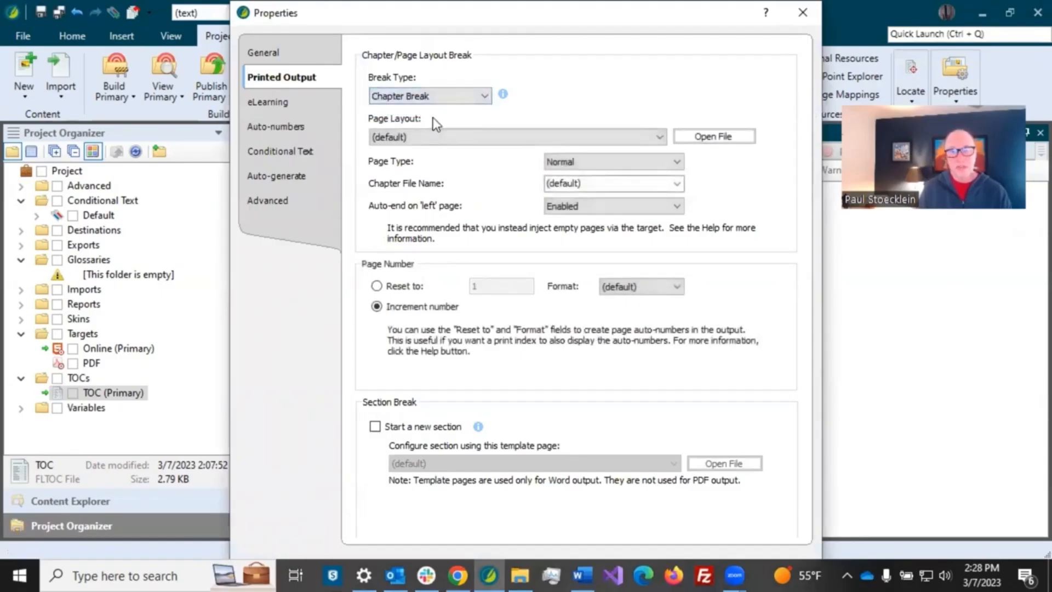
click(433, 132)
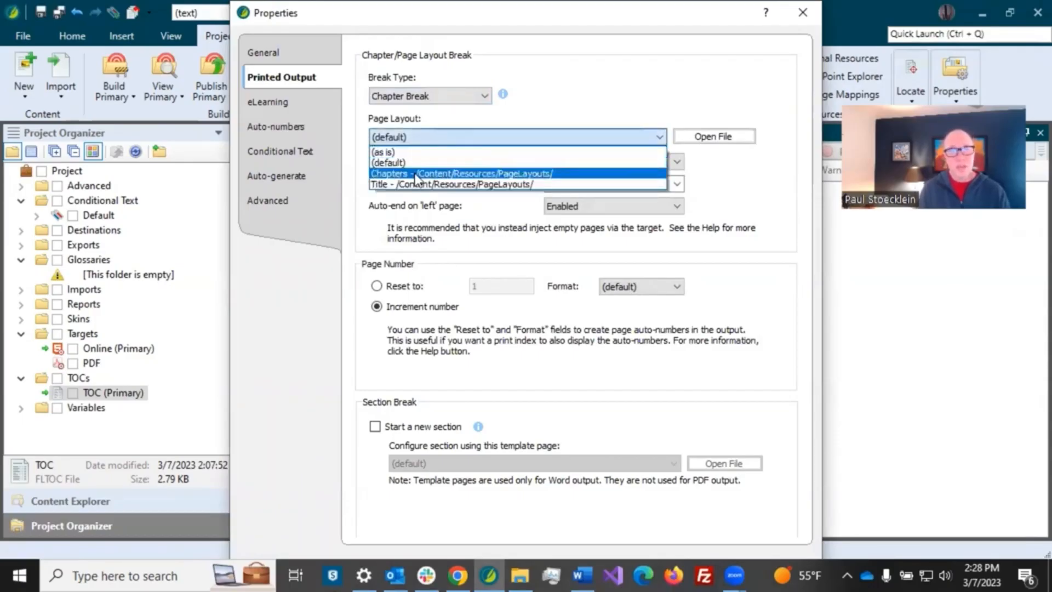
click(416, 174)
click(620, 162)
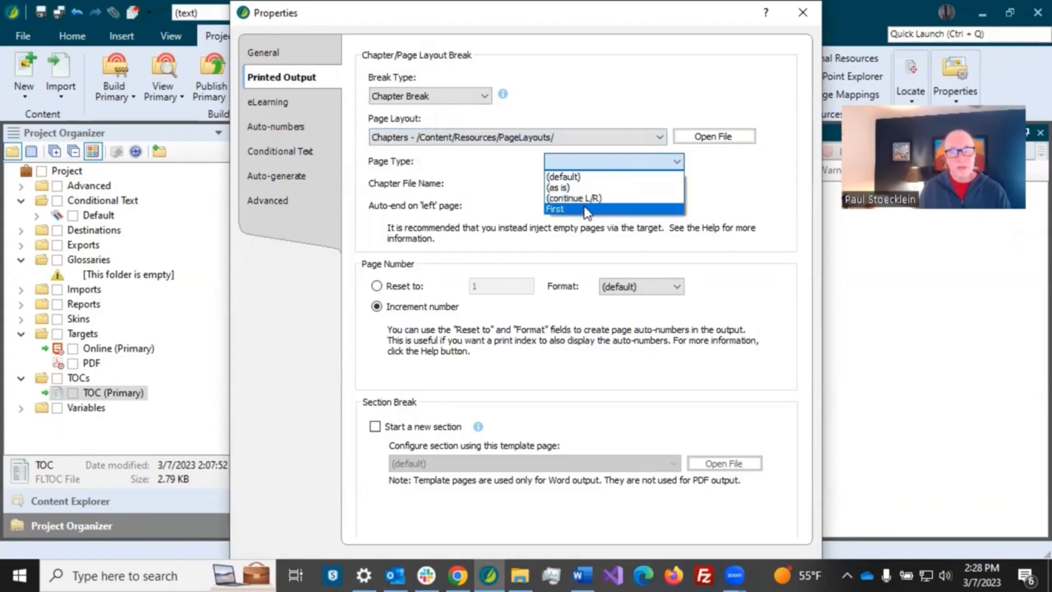
click(586, 210)
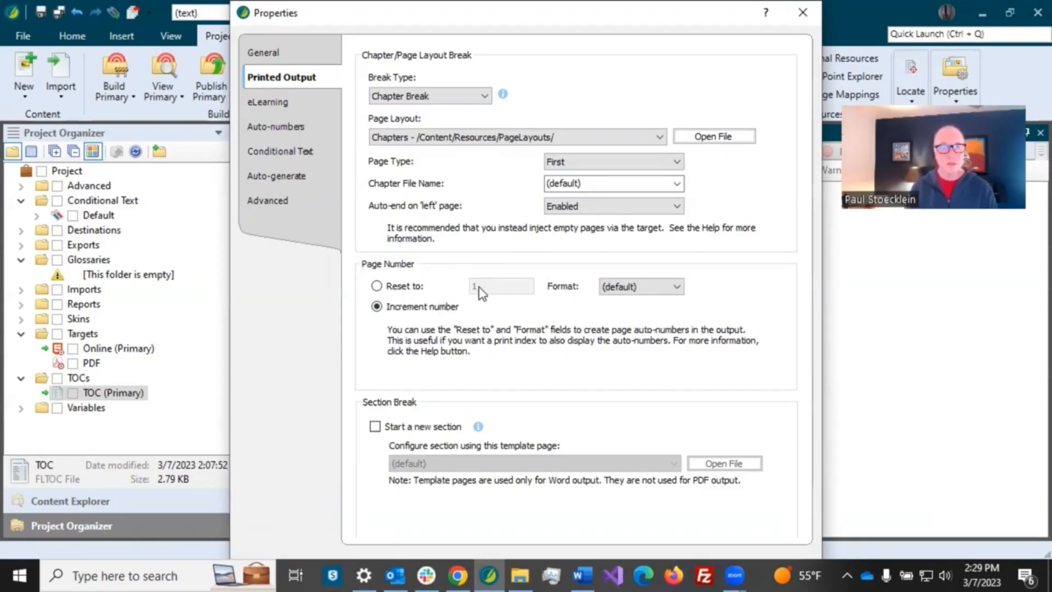
Step: Set the Getting Started entry's page number format to decimal (1, 2, 3), accept its properties and save all files
click(638, 287)
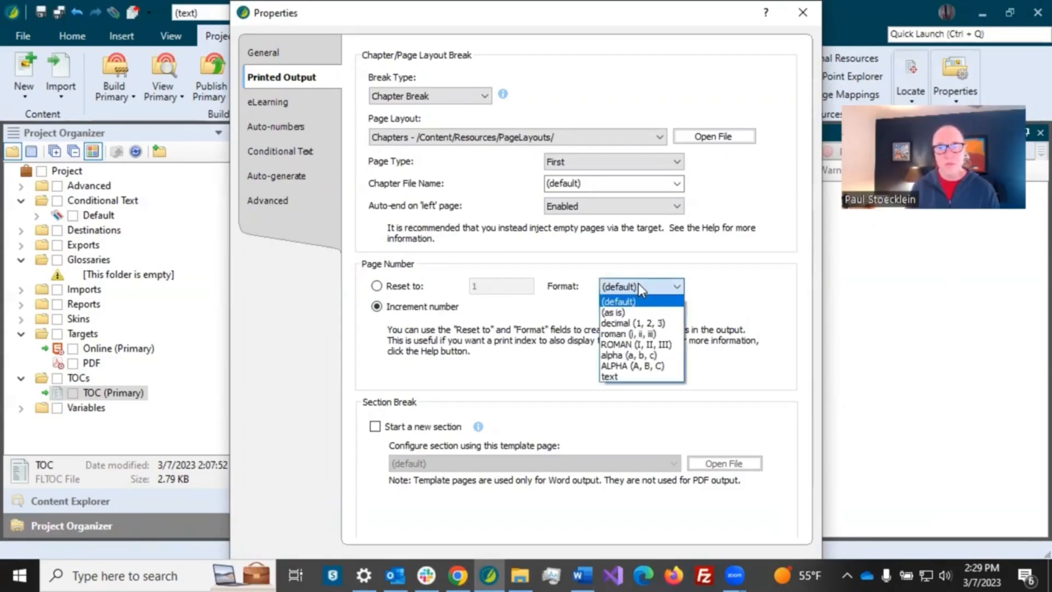
click(626, 323)
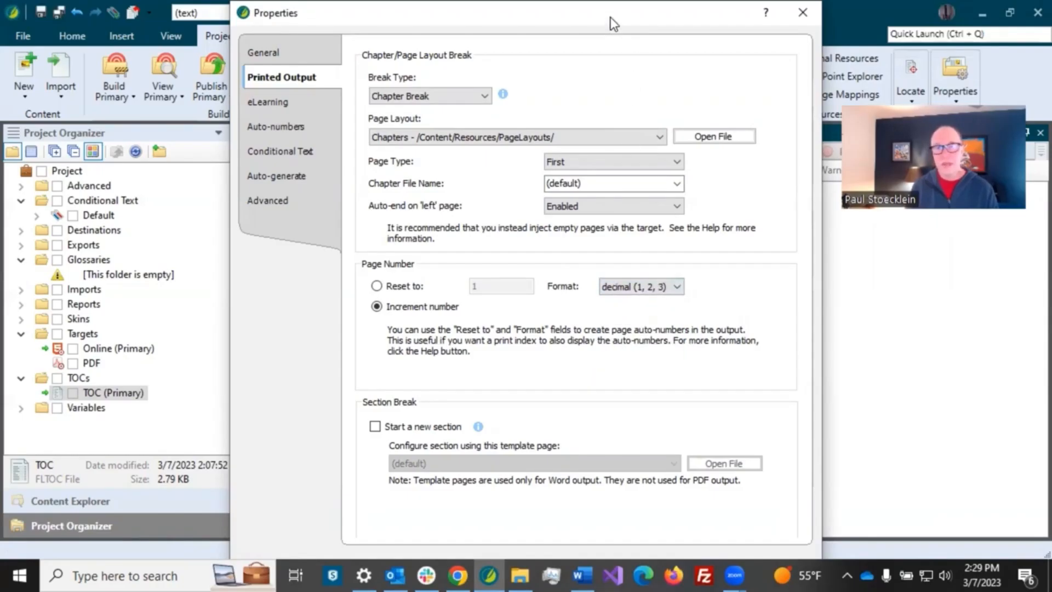
drag(616, 15, 1051, 41)
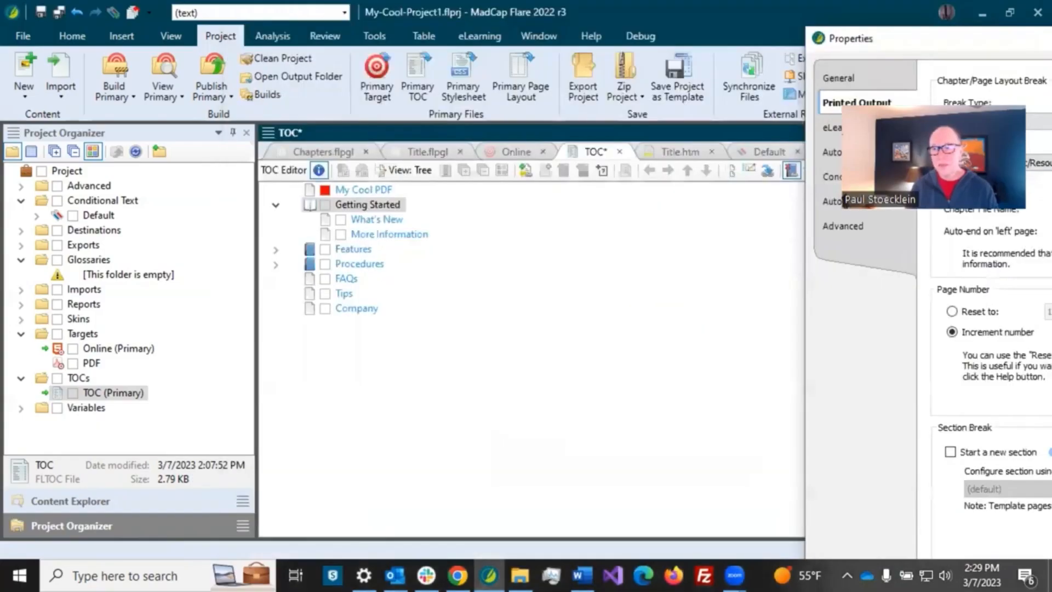
key(Escape)
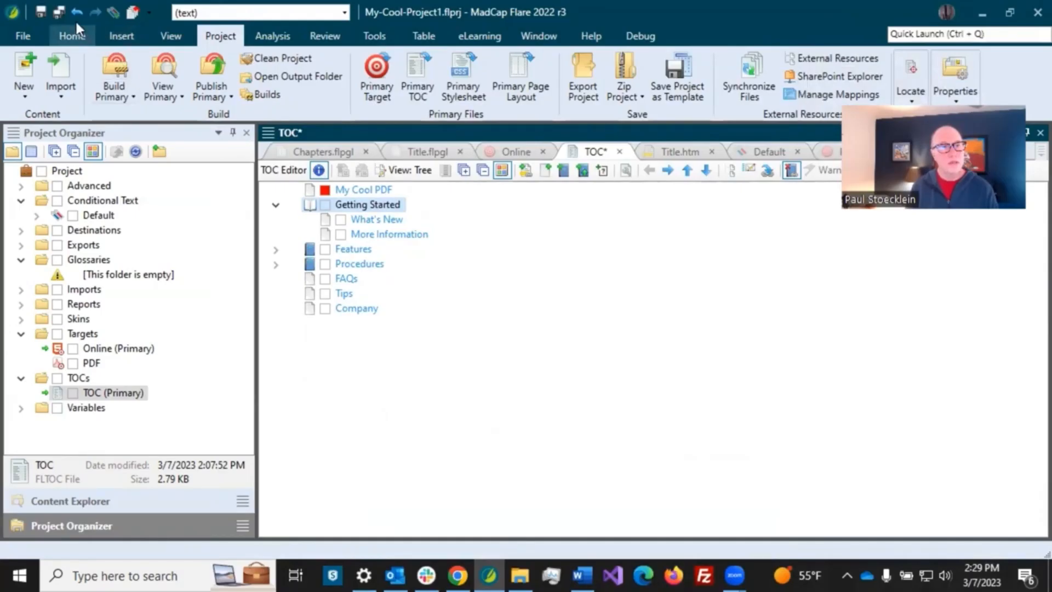
click(61, 11)
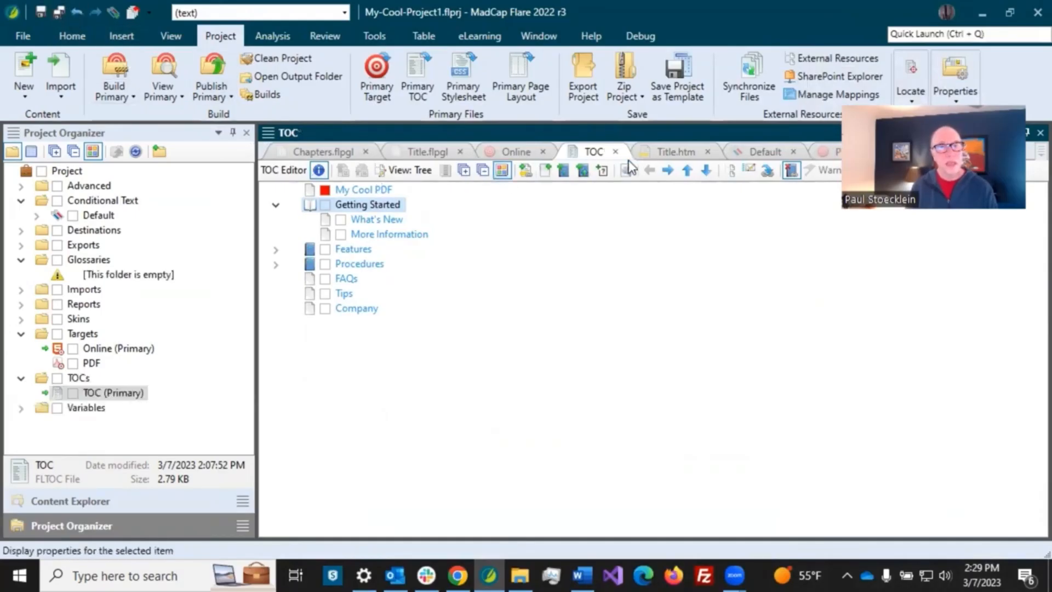
Step: Build the PDF target and open the newly generated output
click(832, 152)
click(347, 170)
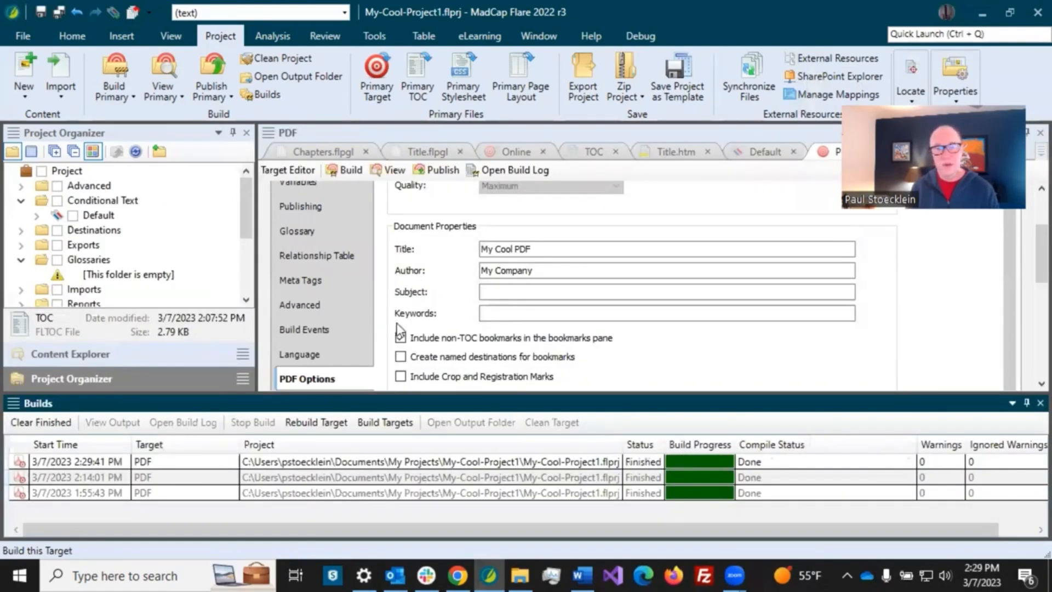
click(335, 462)
double_click(332, 464)
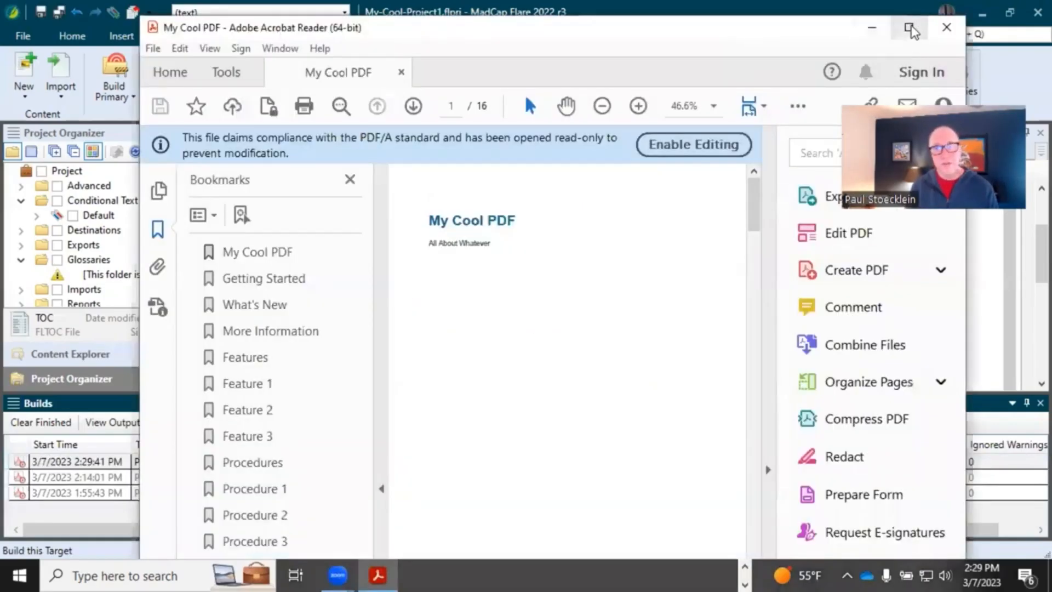
Step: Examine the title page, the TOC page and the Getting Started page with its footer in the built PDF
click(907, 28)
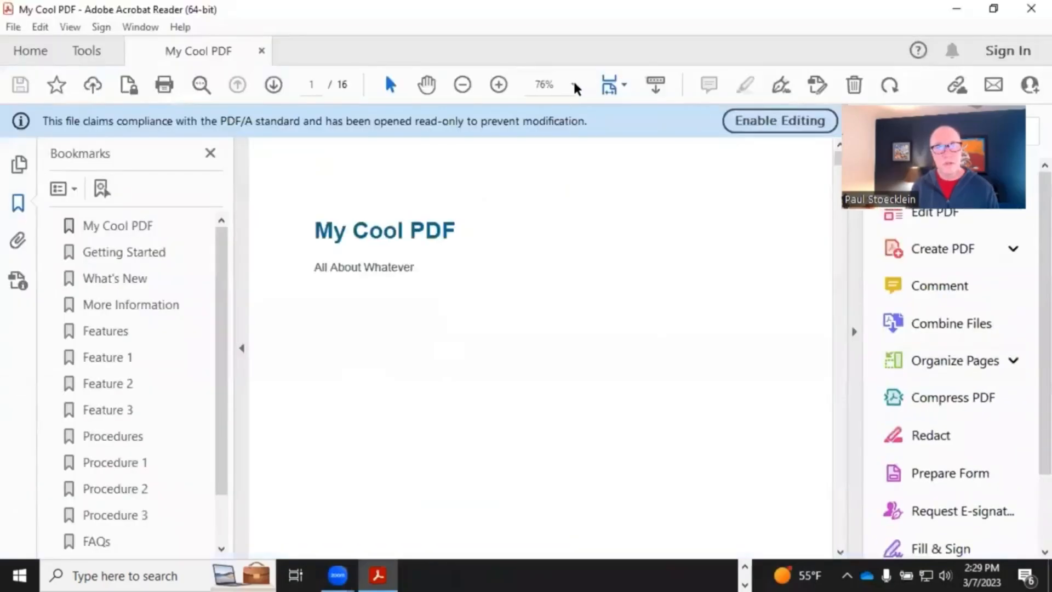
click(573, 86)
click(592, 160)
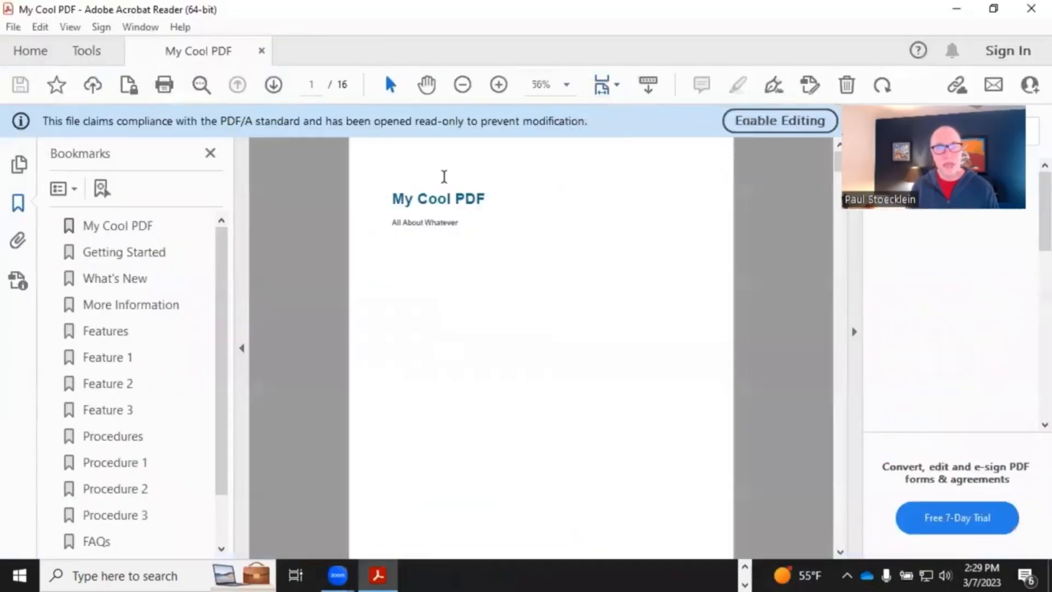
scroll(475, 252, down, 1)
scroll(475, 253, down, 2)
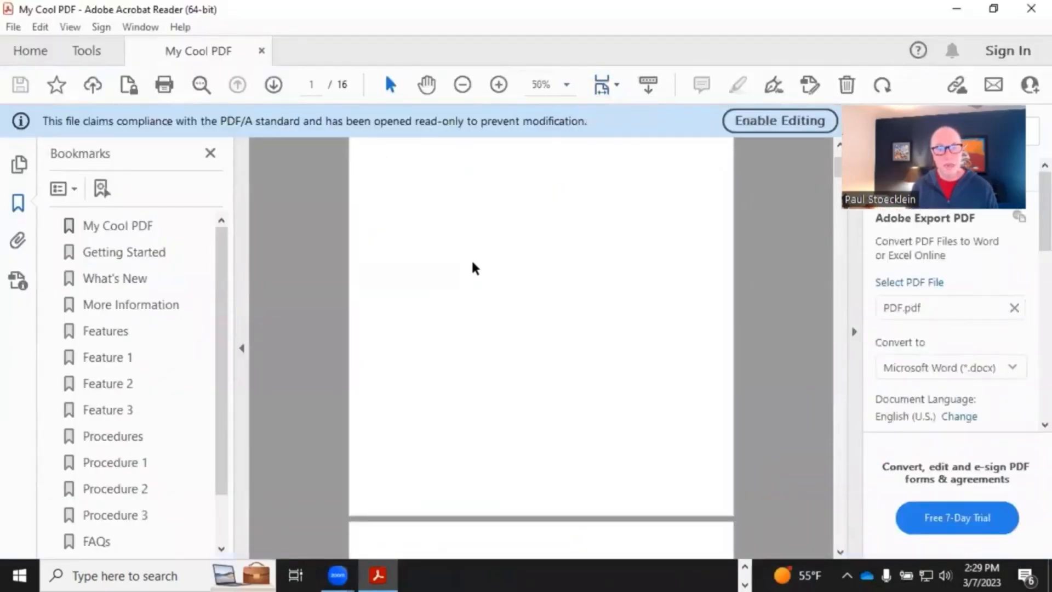
scroll(479, 242, down, 3)
scroll(478, 245, up, 1)
scroll(478, 245, up, 2)
scroll(501, 216, down, 6)
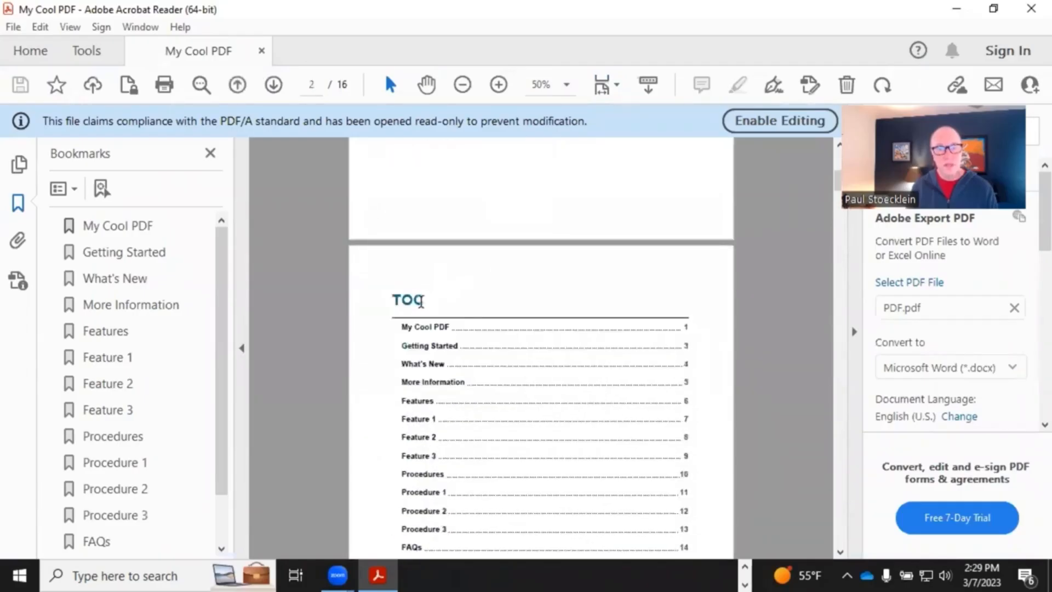
scroll(460, 303, down, 2)
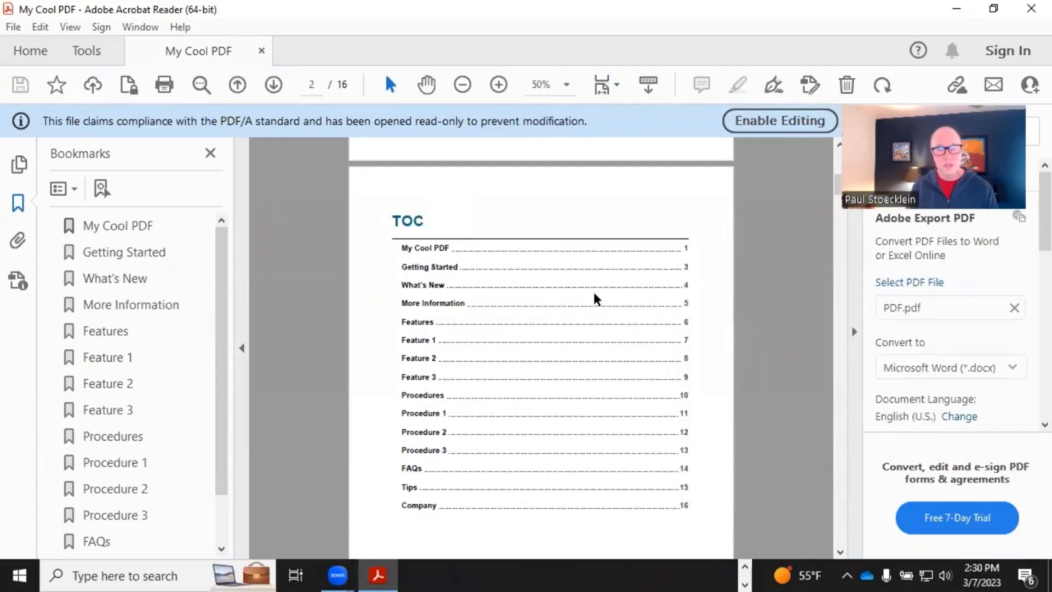
scroll(699, 267, down, 2)
scroll(704, 376, down, 2)
scroll(695, 369, up, 3)
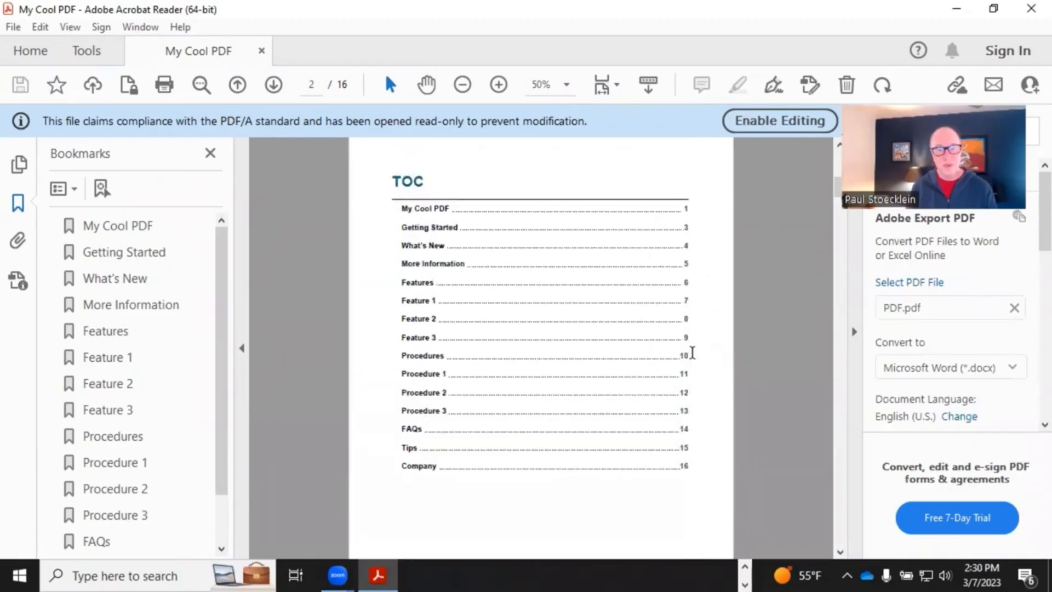
scroll(693, 359, down, 10)
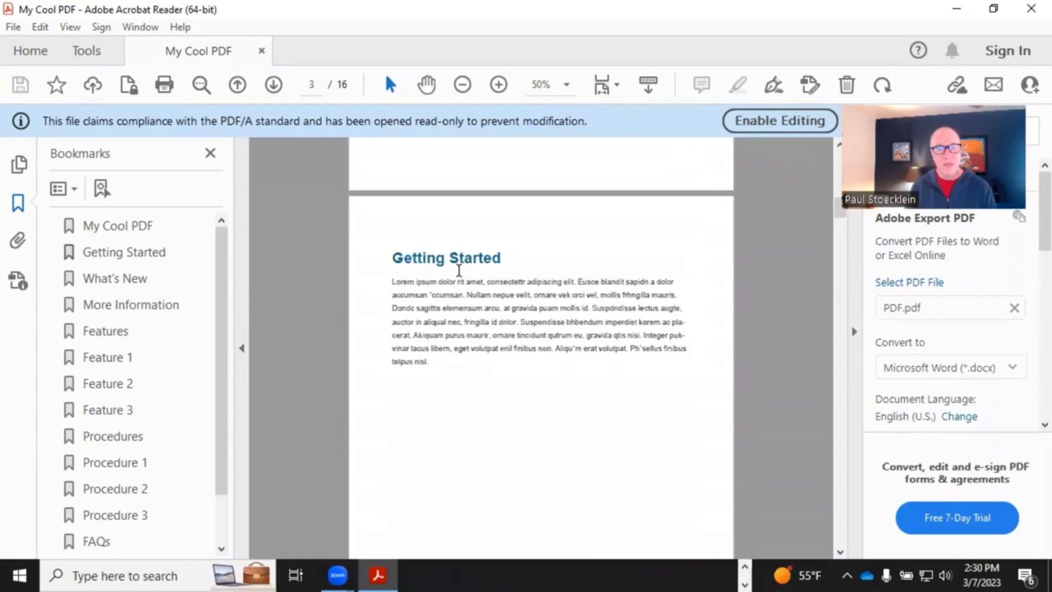
scroll(433, 262, down, 1)
scroll(433, 272, down, 4)
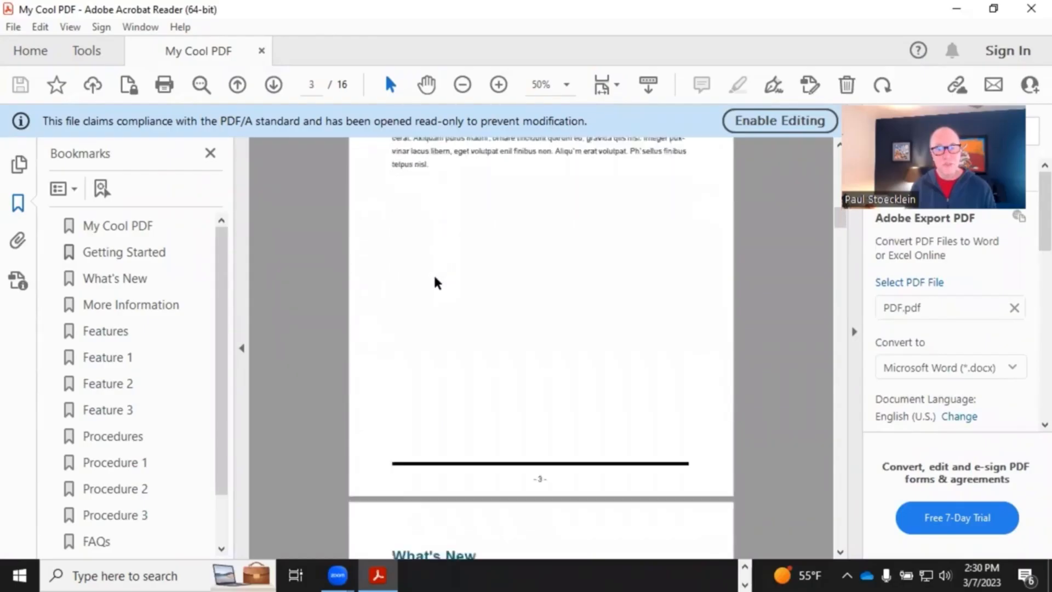
Step: Check the start of the What's New page and compare the title page's My Cool PDF heading with its entry in the generated TOC
scroll(544, 479, down, 8)
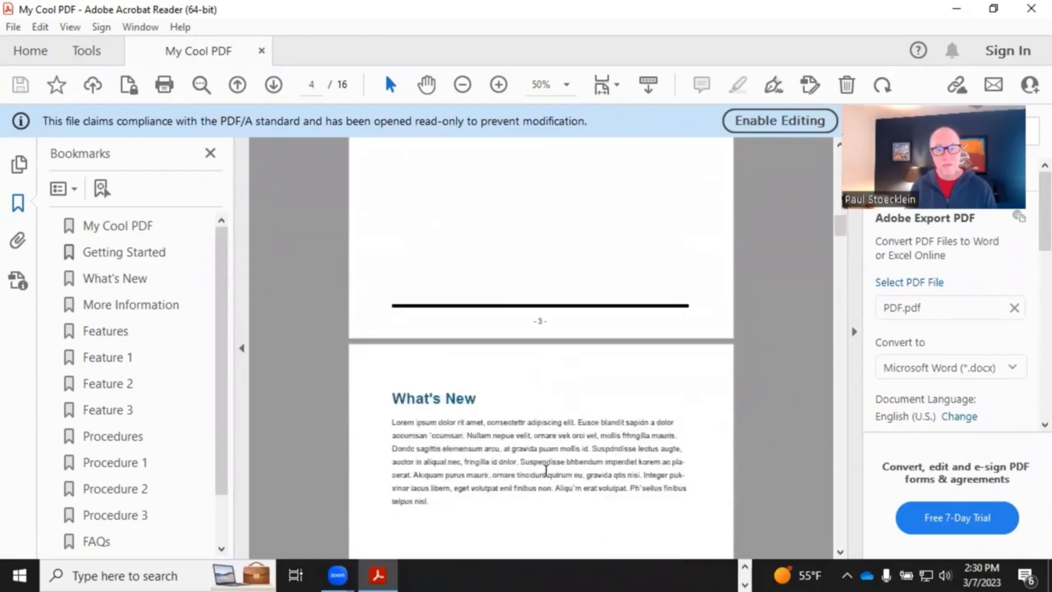
drag(840, 237, 791, 163)
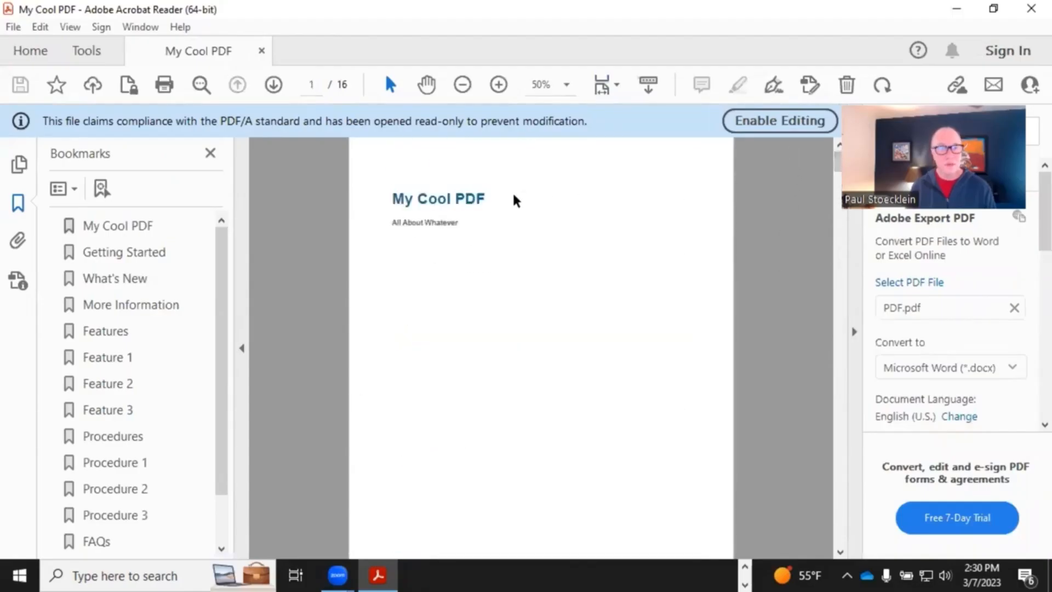
scroll(502, 207, down, 5)
scroll(502, 214, down, 3)
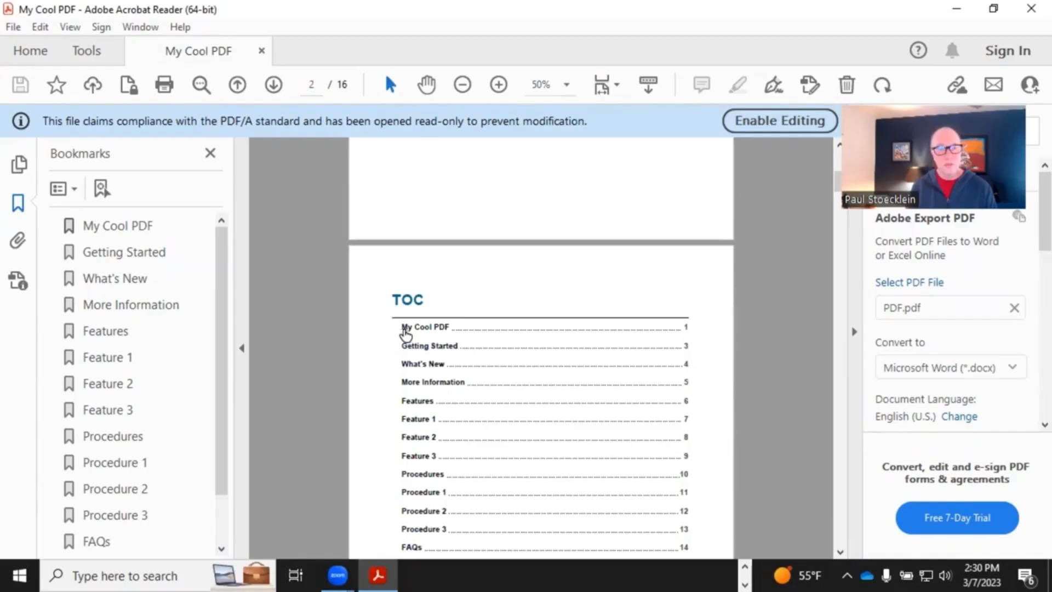
click(466, 329)
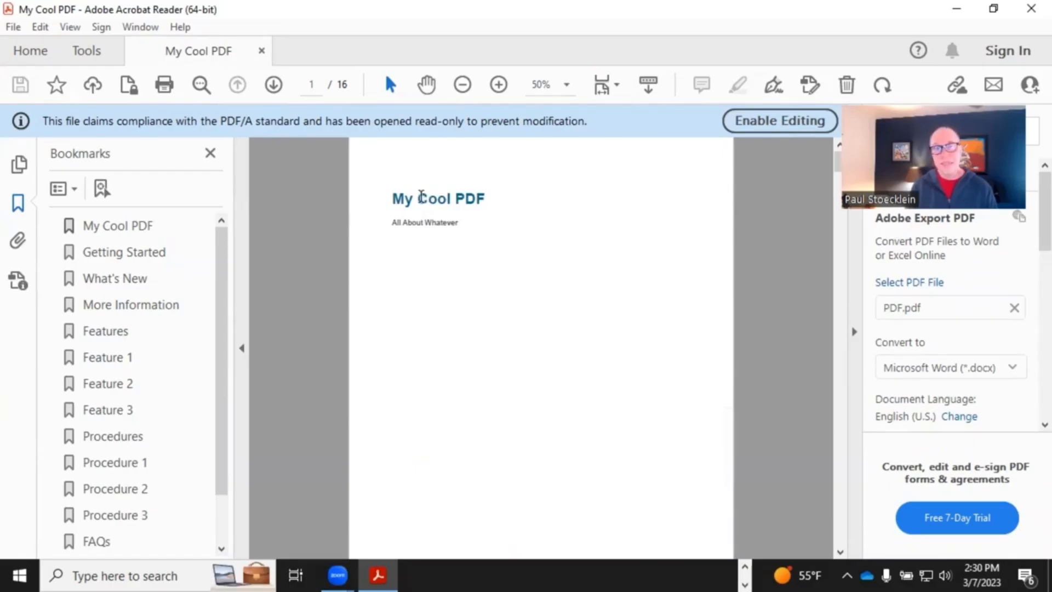
drag(393, 199, 487, 200)
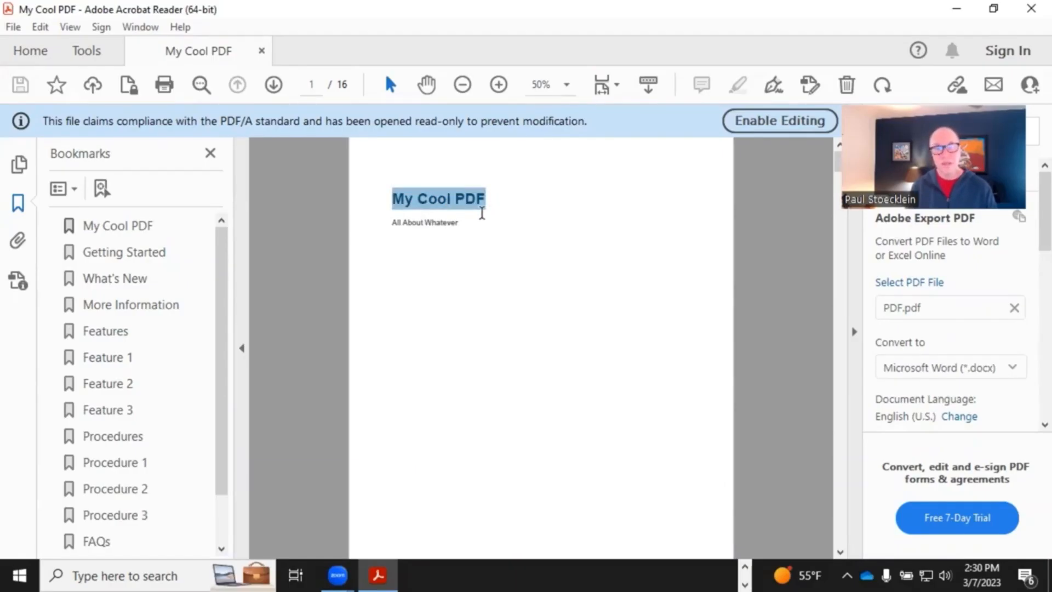
scroll(482, 213, down, 15)
drag(429, 302, 501, 299)
scroll(504, 284, up, 3)
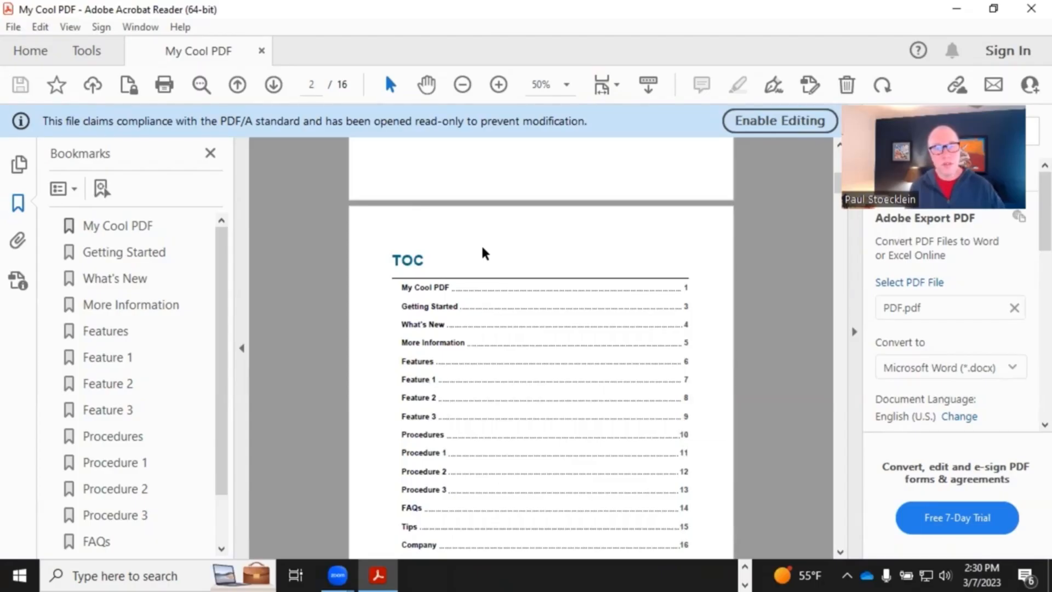
scroll(485, 253, up, 5)
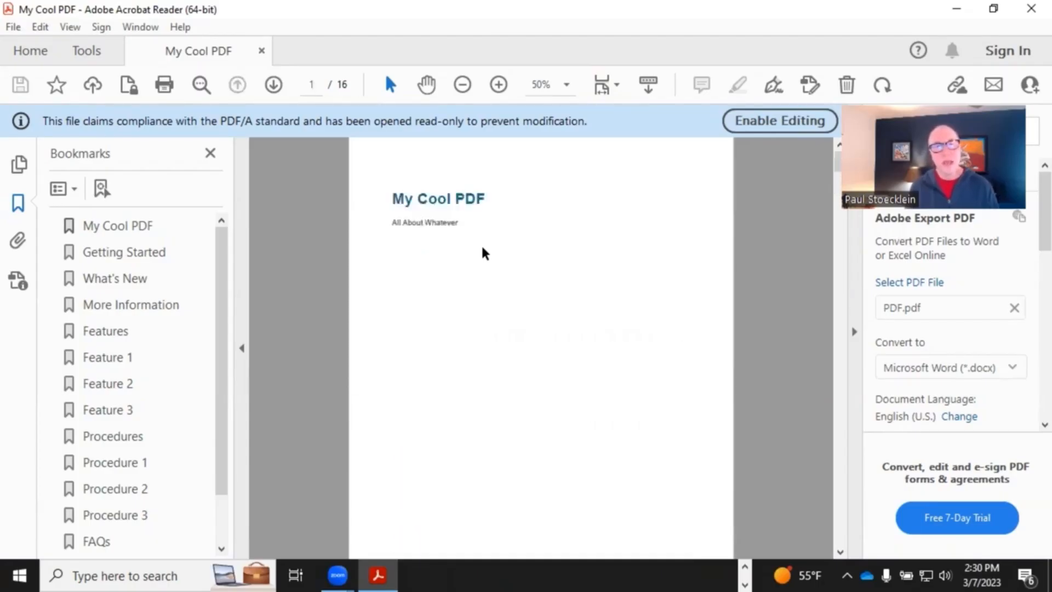